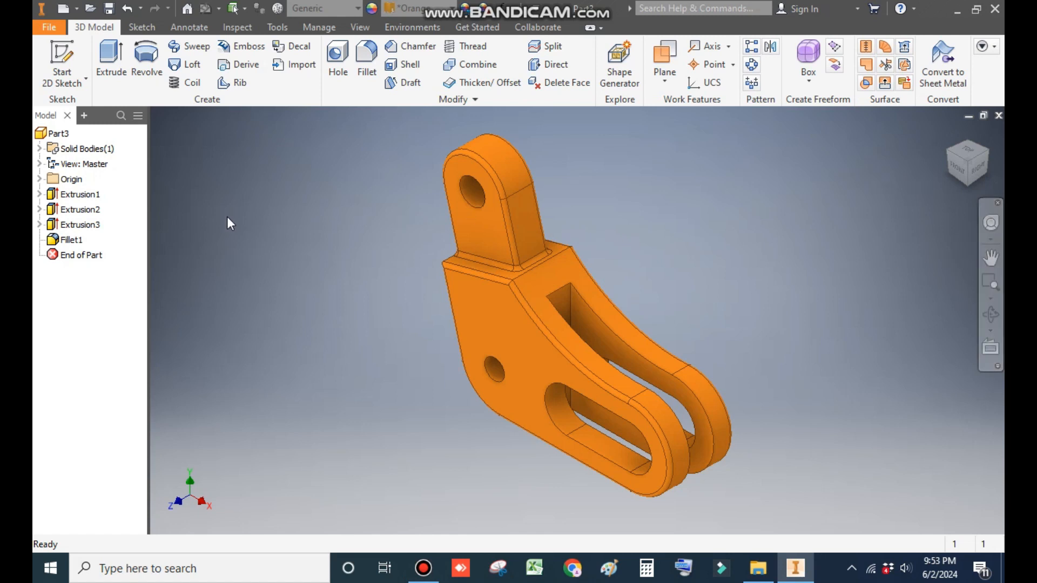
Step: Create a new part file from the Standard (mm).ipt template
left_click(63, 9)
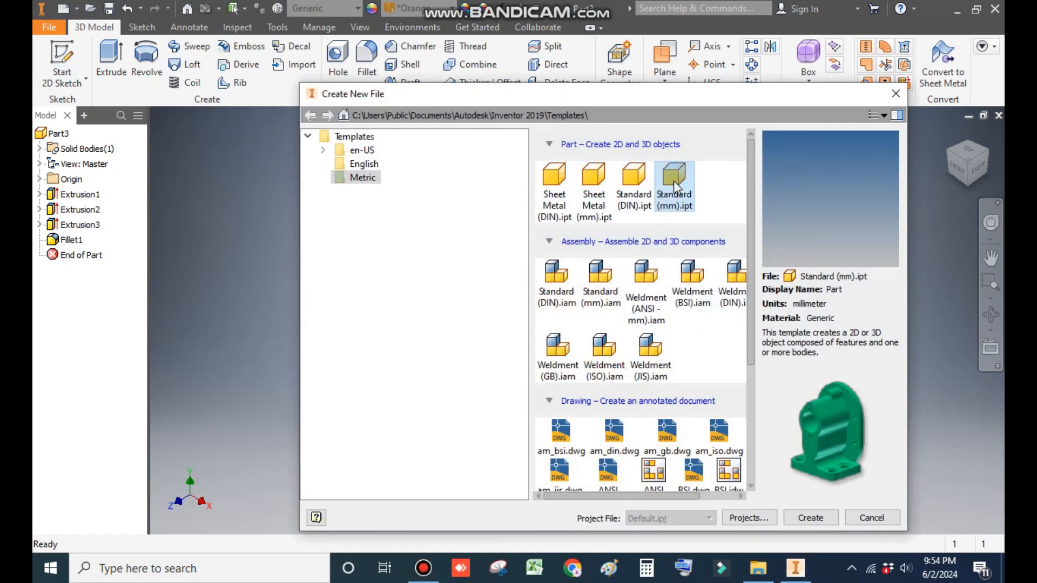
left_click(822, 517)
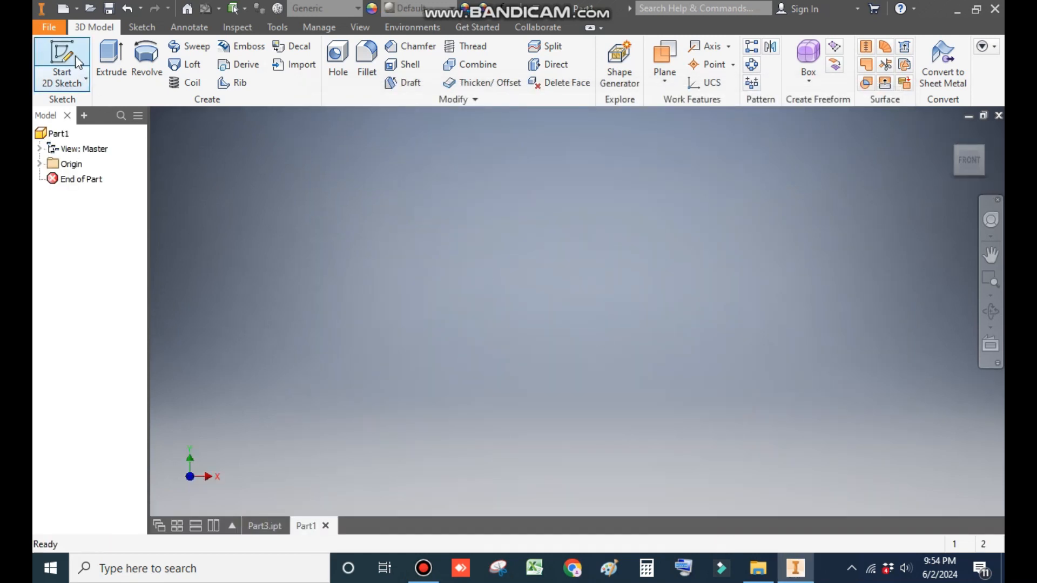
Step: Start a 2D sketch on the front origin plane
left_click(69, 58)
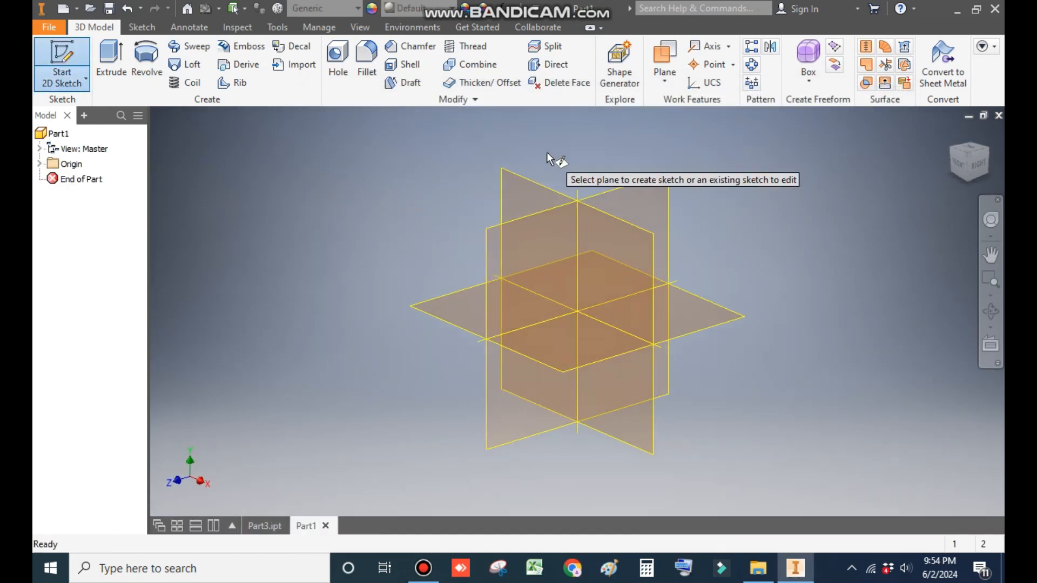
left_click(542, 186)
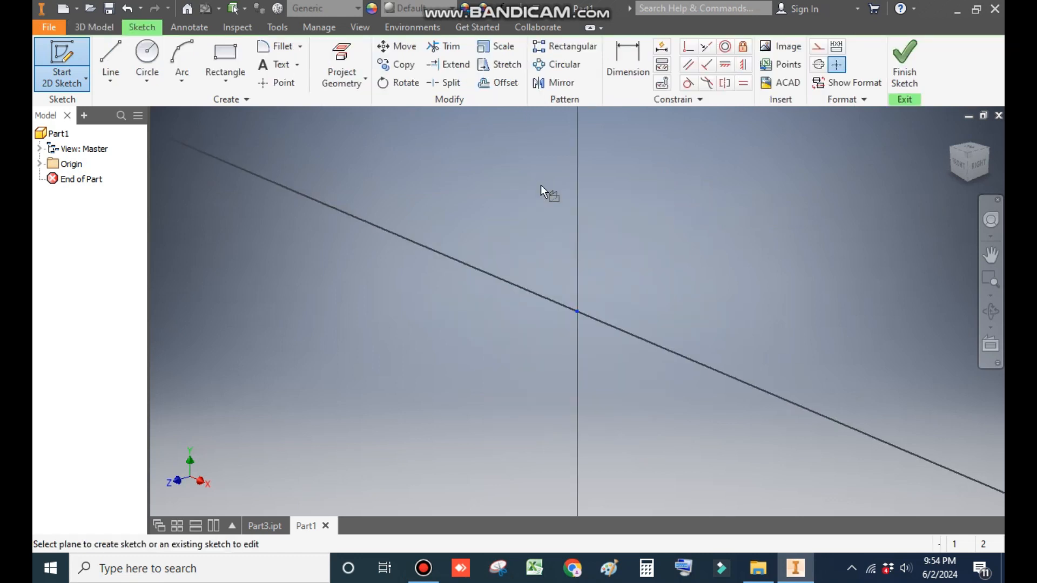
mouse_move(970, 164)
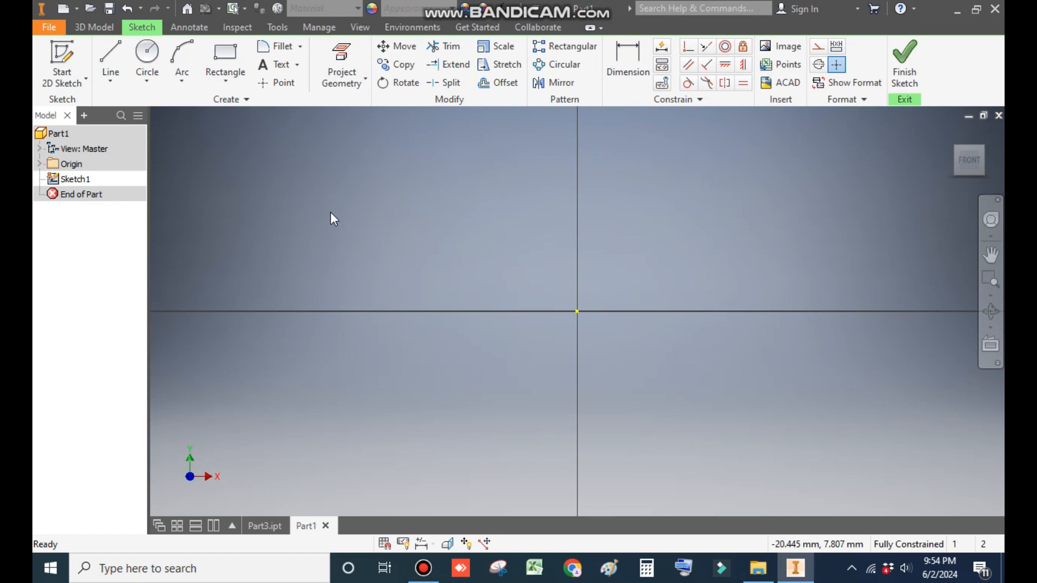
Step: Draw a circle of 12.5 mm diameter centered at the sketch origin
left_click(143, 56)
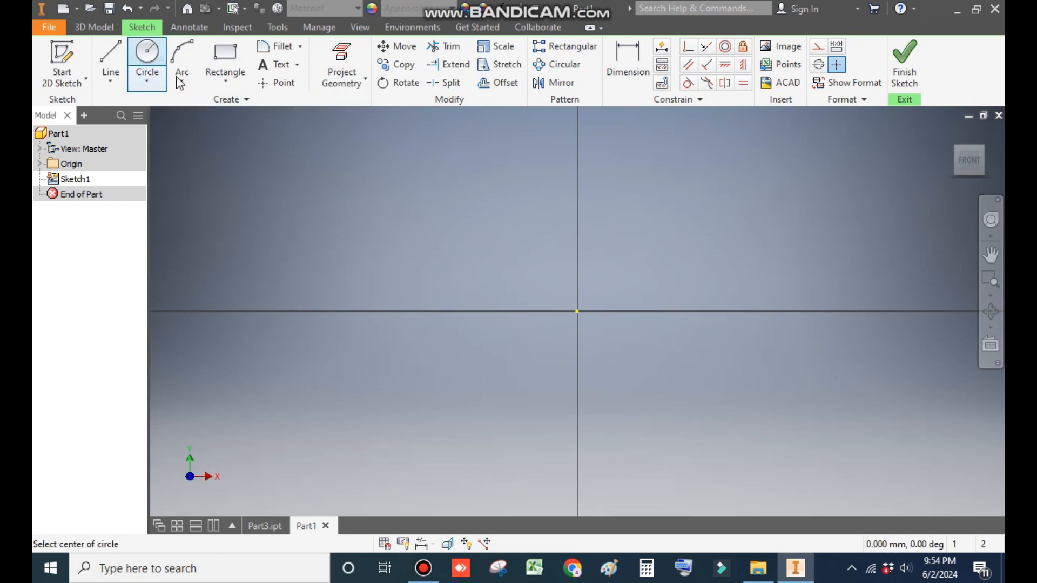
left_click(578, 311)
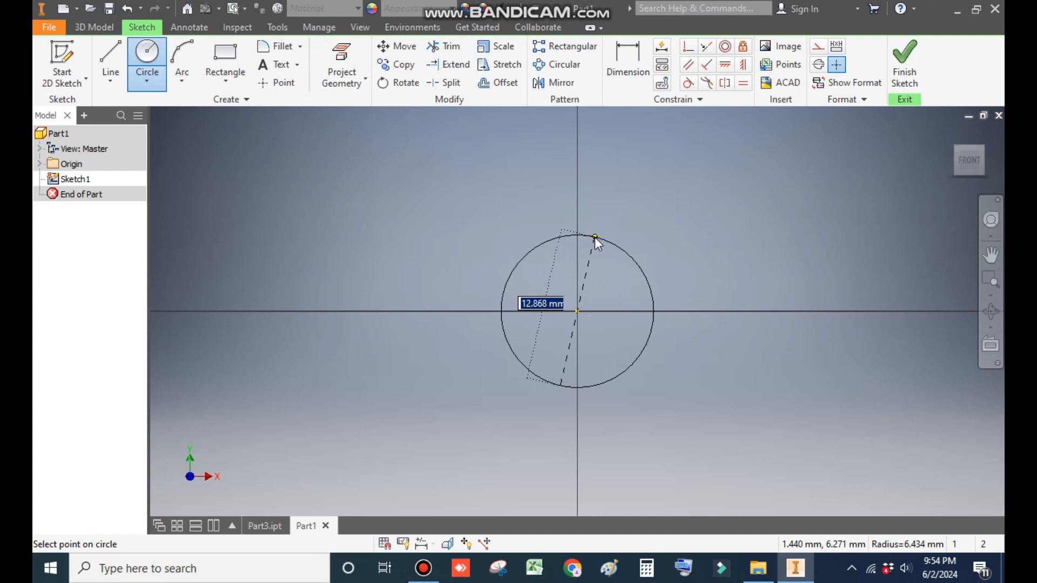
type("12.5")
key("Return")
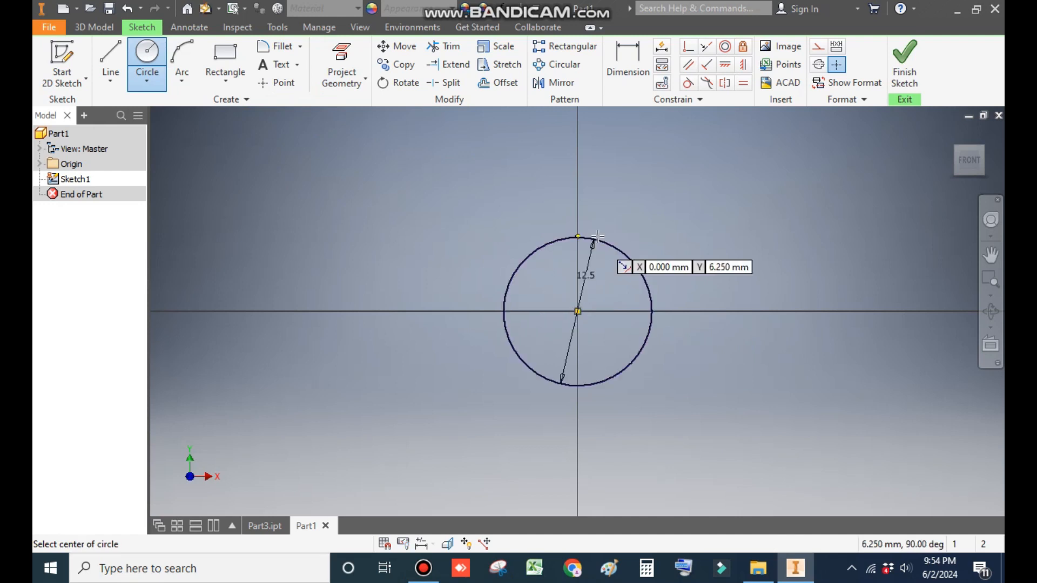
Step: Sketch a center-to-center slot along the horizontal axis to the right of the circle
middle_click_drag(704, 261, 484, 287)
scroll(703, 264, "down", 3)
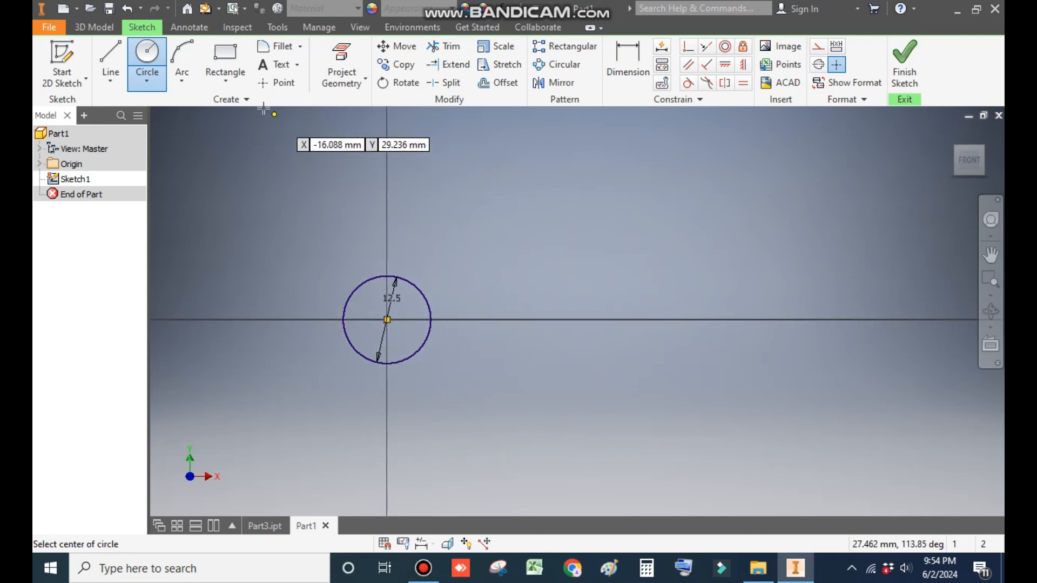
left_click(225, 78)
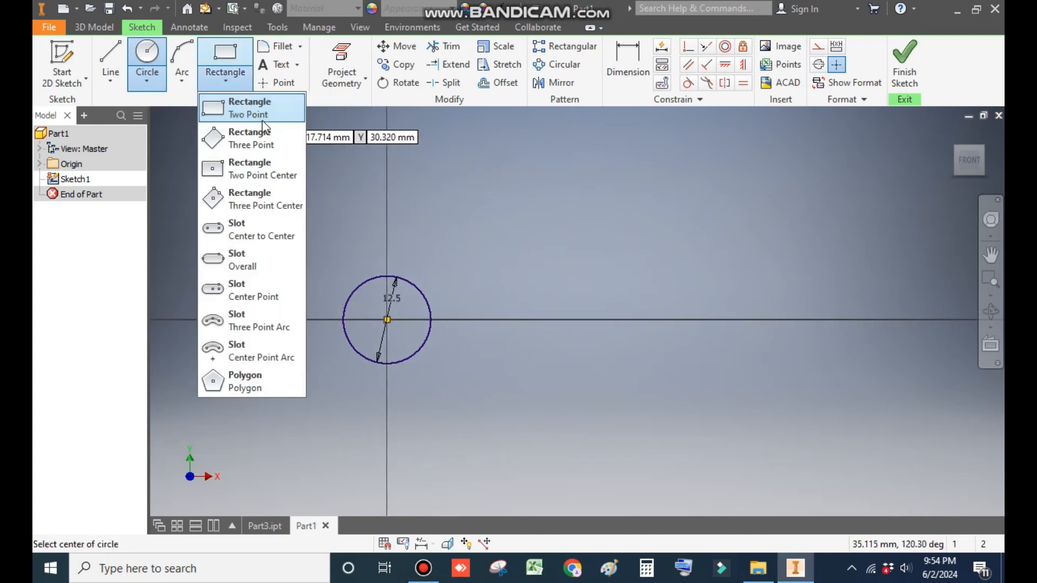
left_click(272, 238)
left_click(624, 319)
left_click(885, 319)
left_click(880, 377)
Step: Dimension the slot's end arc radius as 13.5 mm
left_click(593, 56)
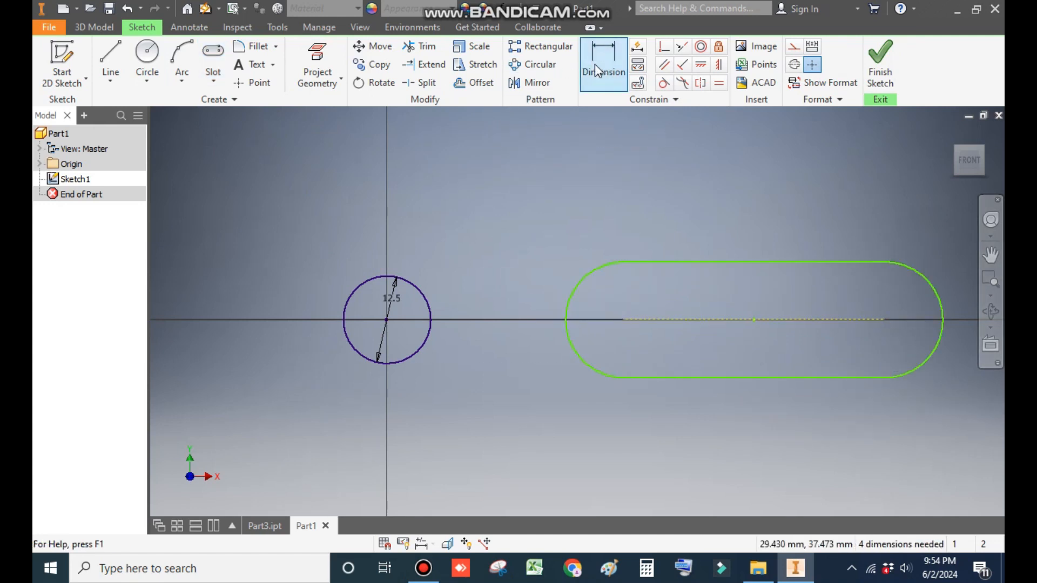
middle_click_drag(861, 244, 748, 241)
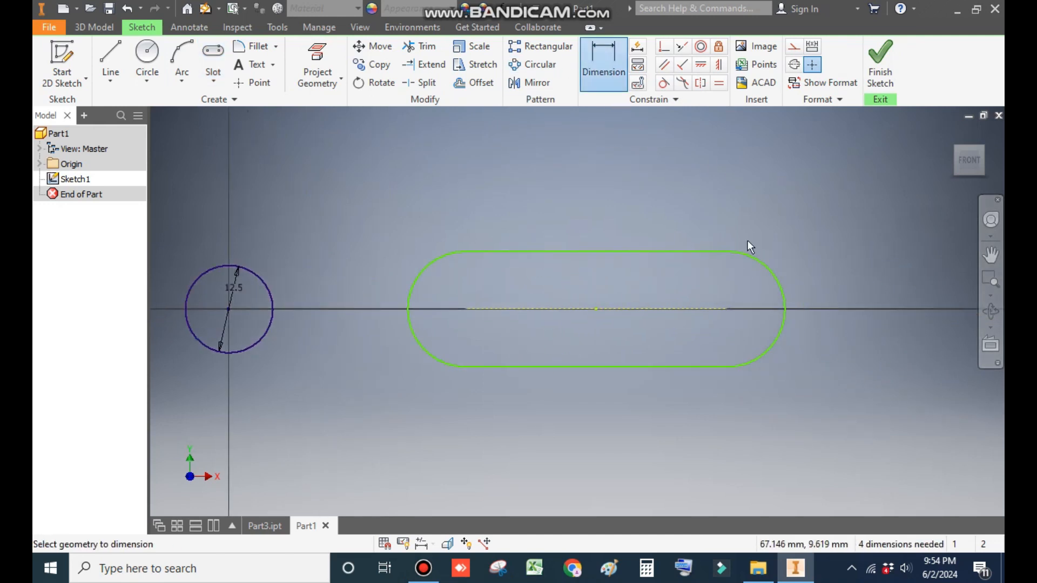
left_click(772, 271)
left_click(786, 228)
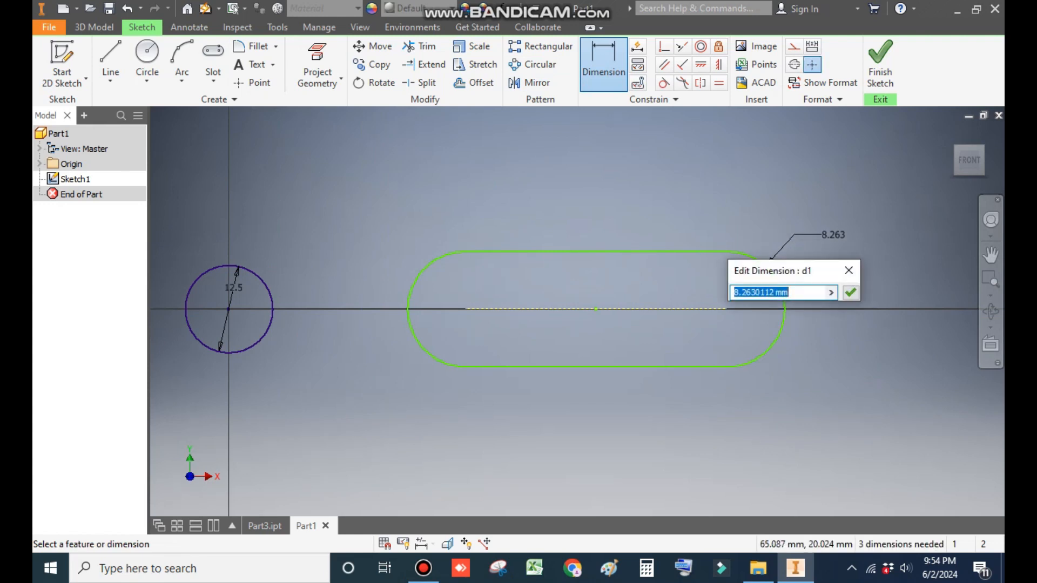
type("13.5")
key("Return")
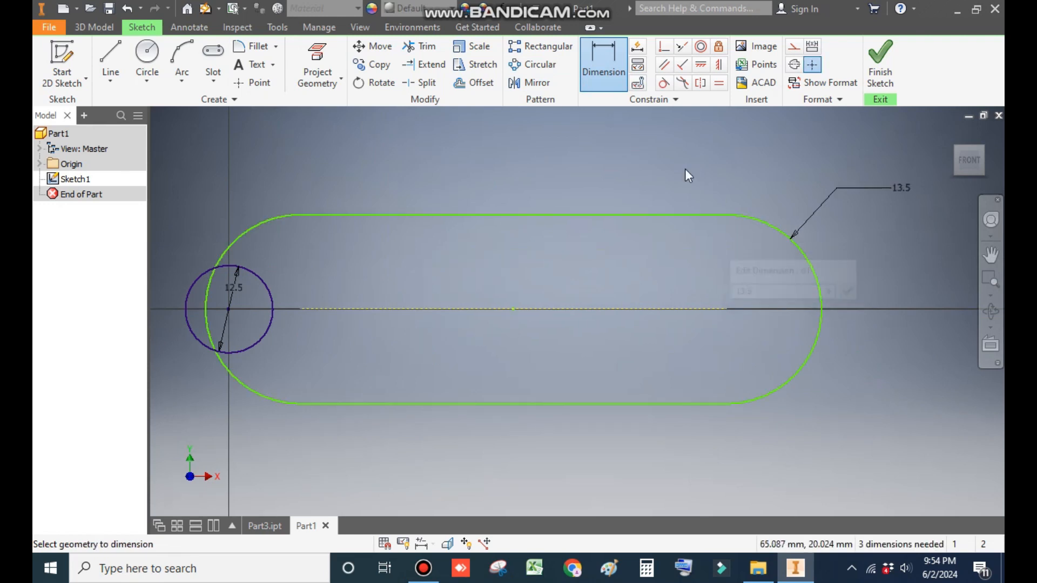
Step: Dimension the slot's center-to-center length as 40 mm
middle_click_drag(683, 314, 724, 329)
left_click(724, 329)
left_click(718, 381)
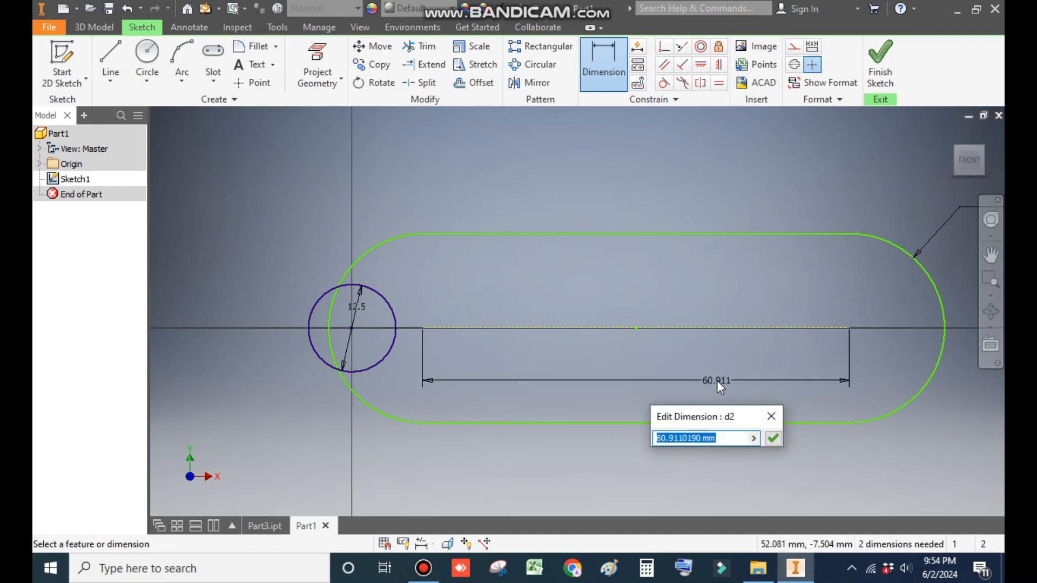
type("40")
key("Return")
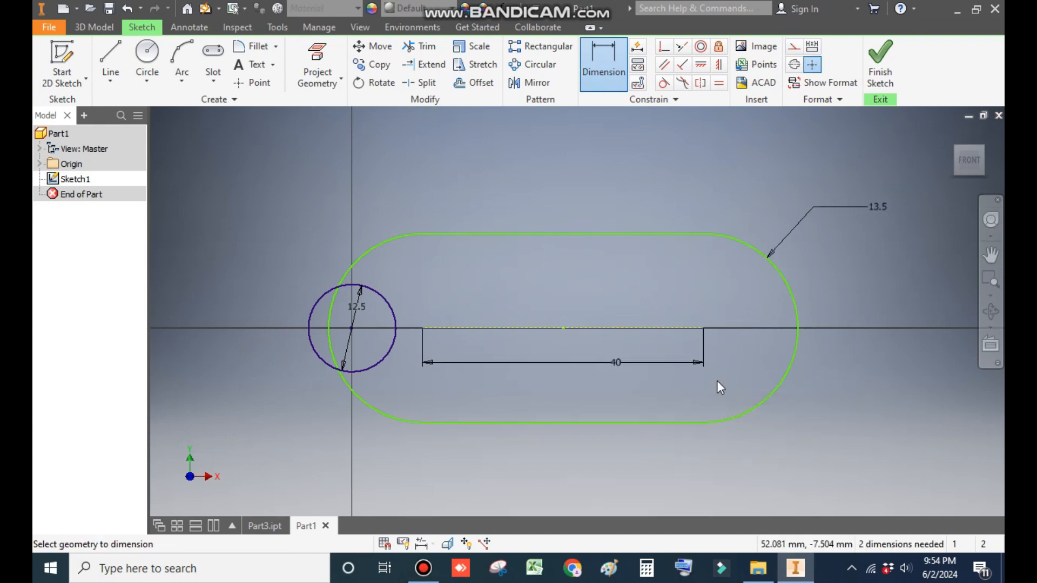
key("Escape")
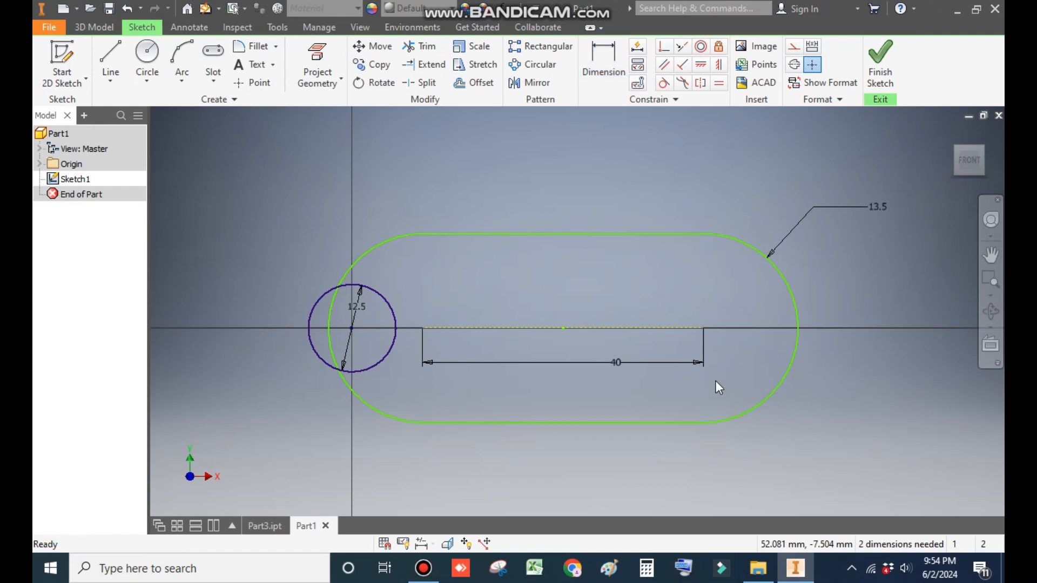
Step: Apply a horizontal constraint between the slot's left center point and the circle's center
left_click_drag(425, 329, 694, 304)
mouse_move(656, 351)
middle_mouse_down()
mouse_move(568, 358)
mouse_move(635, 354)
mouse_move(606, 363)
middle_mouse_up()
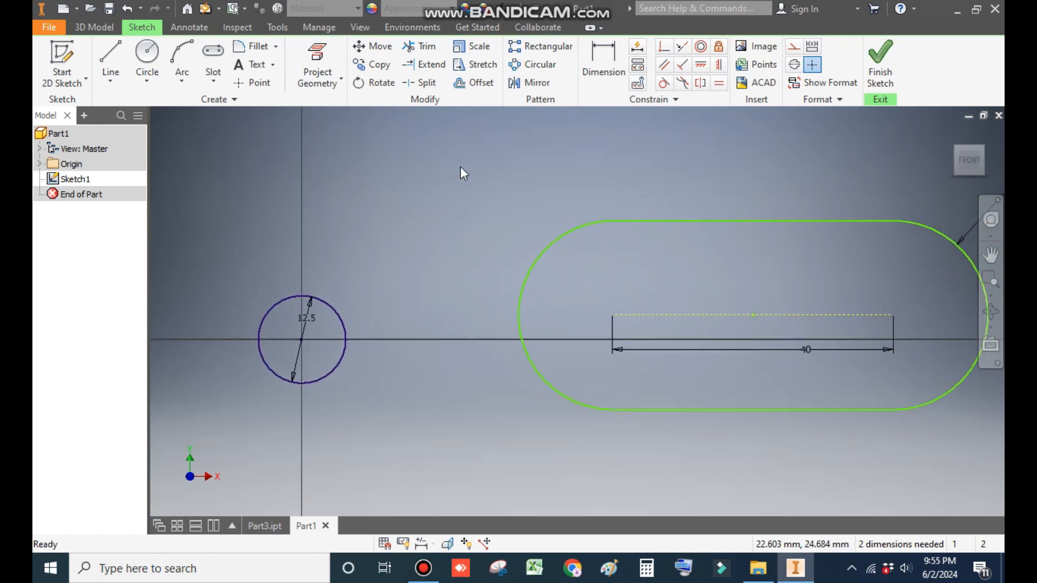
left_click(702, 66)
left_click(614, 316)
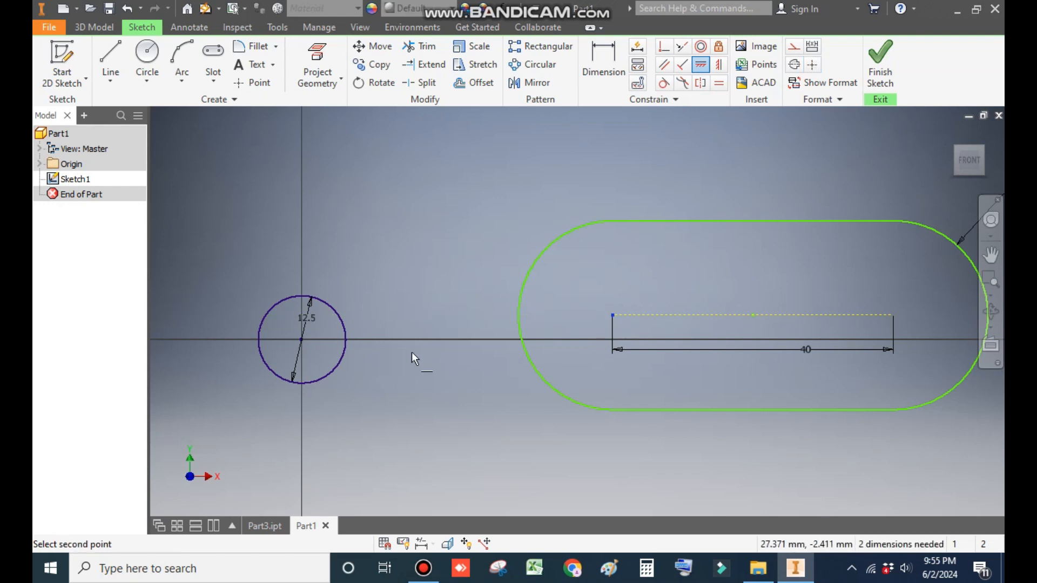
left_click(300, 340)
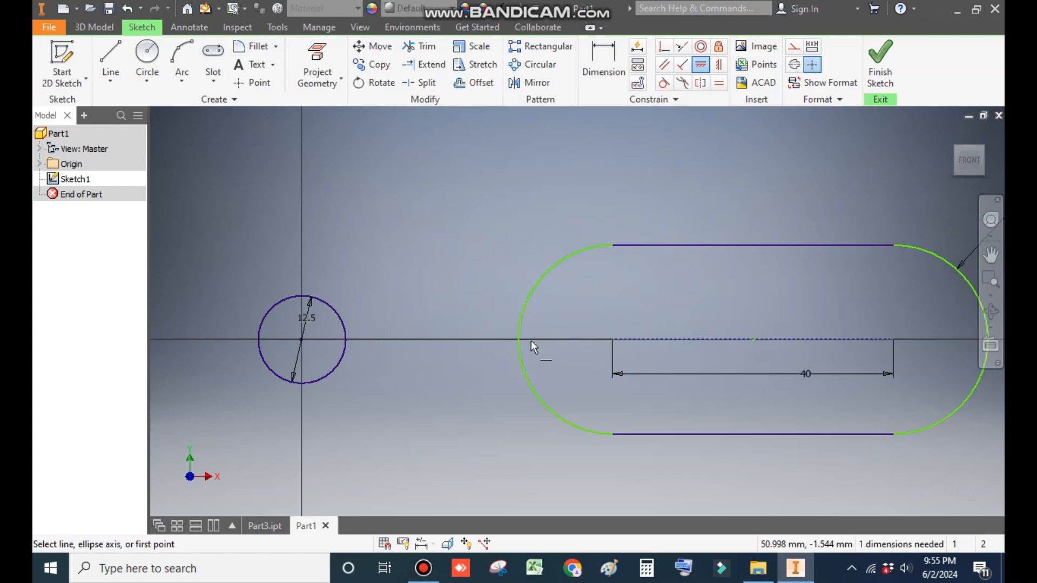
Step: Dimension the horizontal distance from the circle's center to the slot's left center as 45 mm
left_click(605, 65)
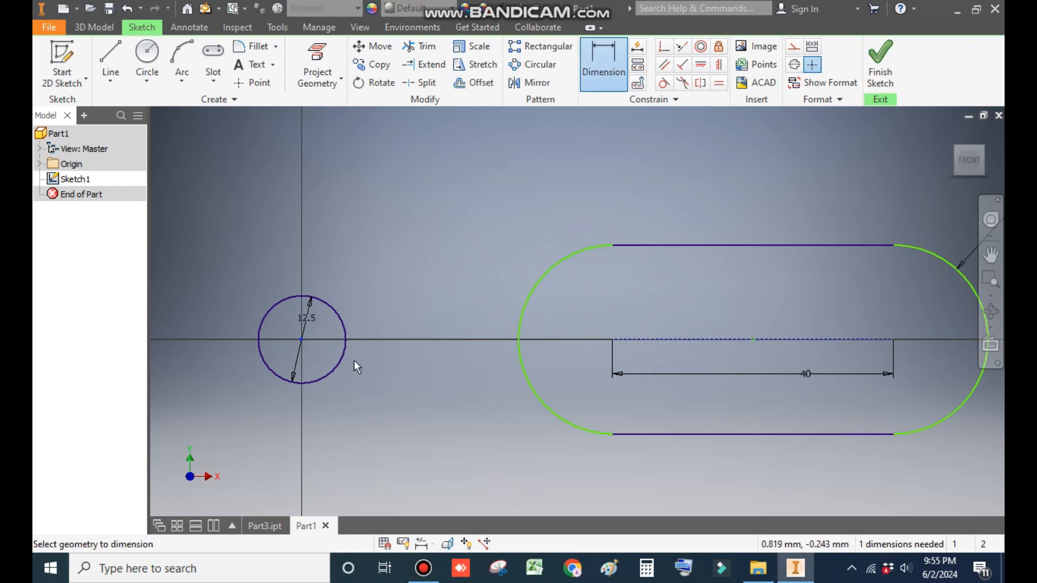
left_click(612, 339)
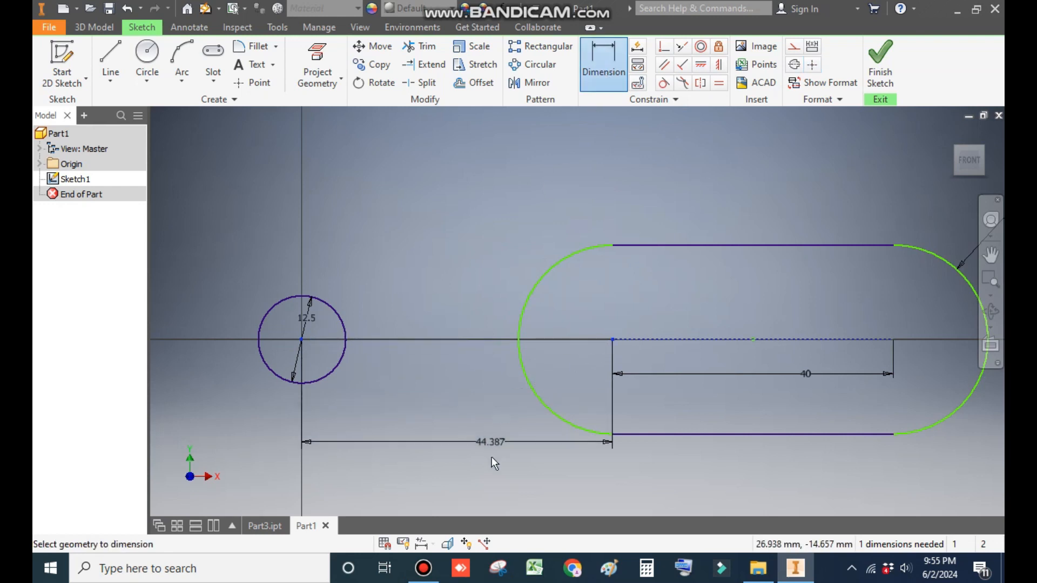
left_click(489, 470)
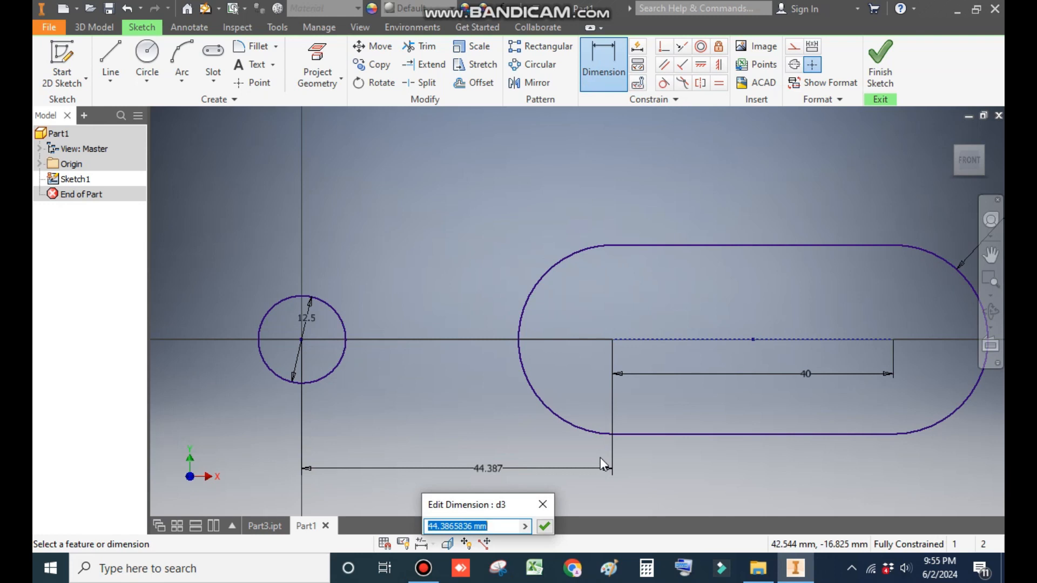
type("45")
key("Return")
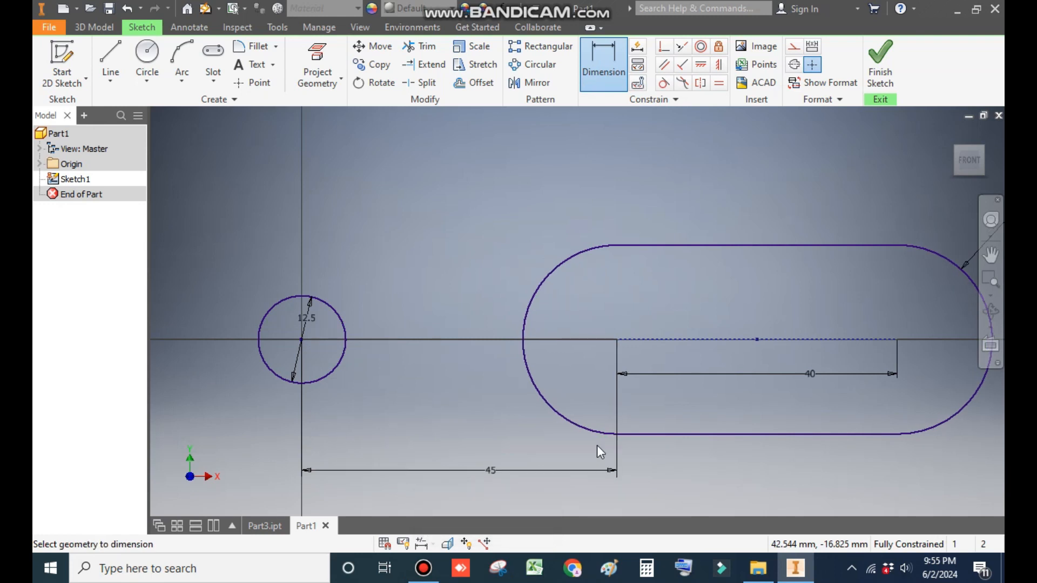
Step: Draw a center-point arc around the slot's right center, sweeping from directly above to directly below it
key("F2")
scroll(562, 270, "down", 3)
left_click_drag(536, 289, 536, 293)
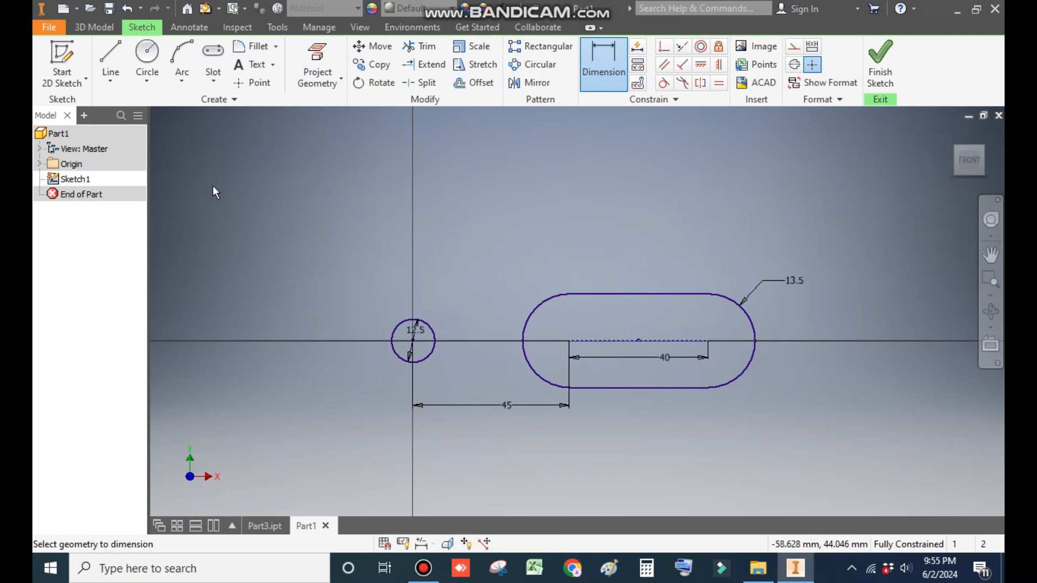
left_click(183, 85)
left_click(216, 116)
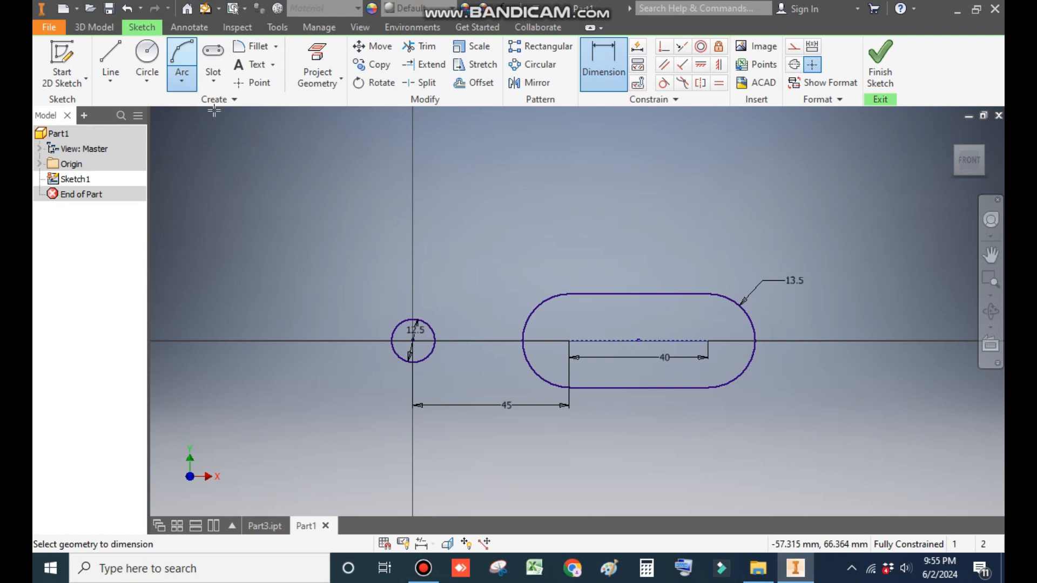
left_click(182, 82)
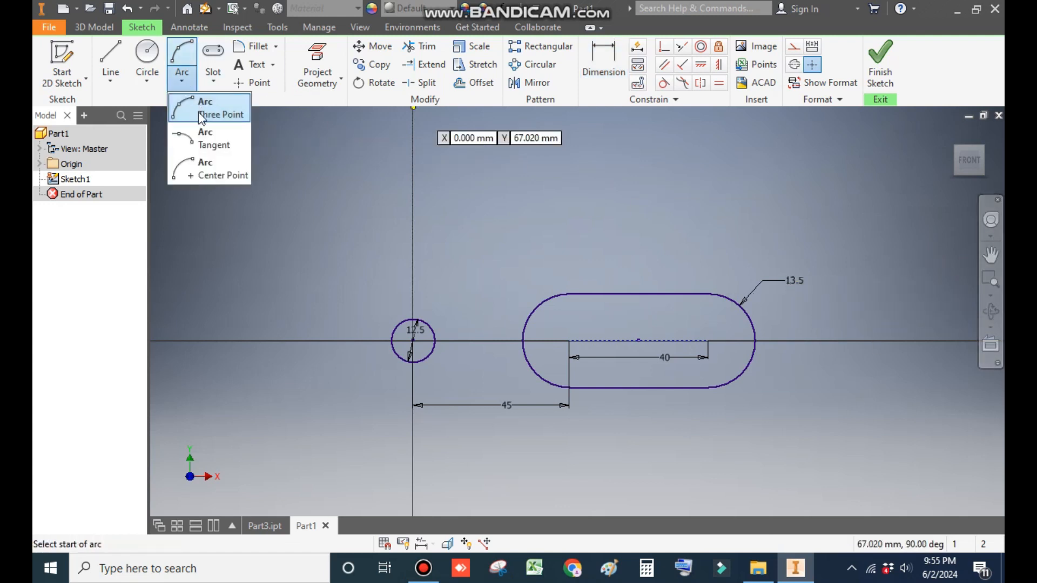
left_click(206, 172)
left_click(708, 340)
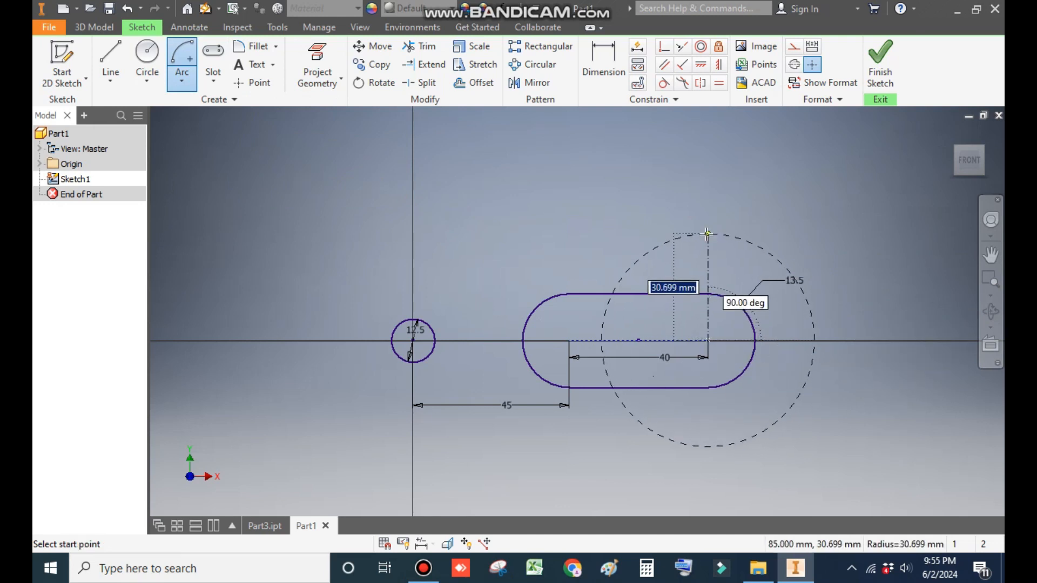
left_click(708, 234)
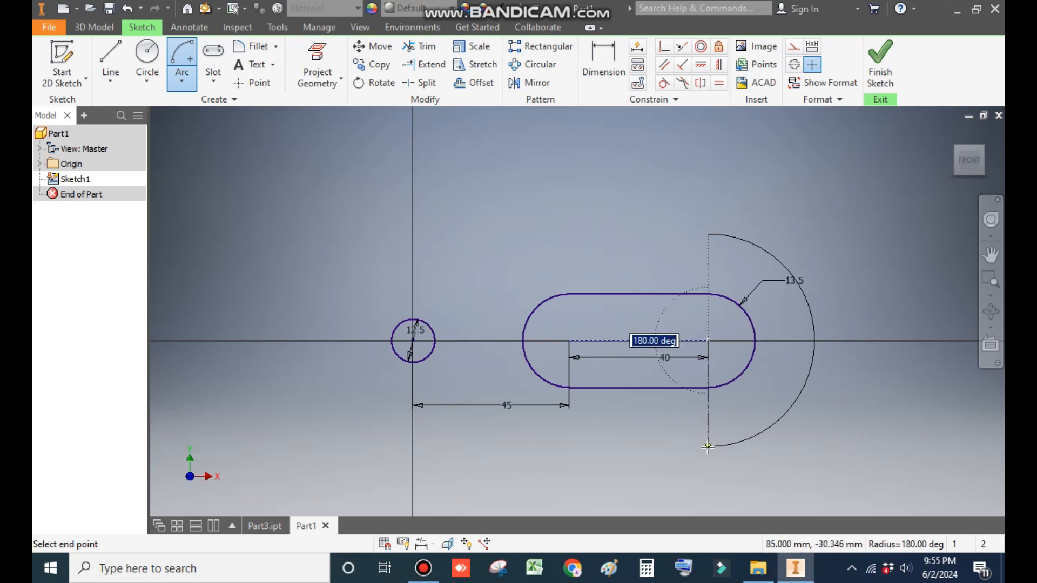
left_click(707, 447)
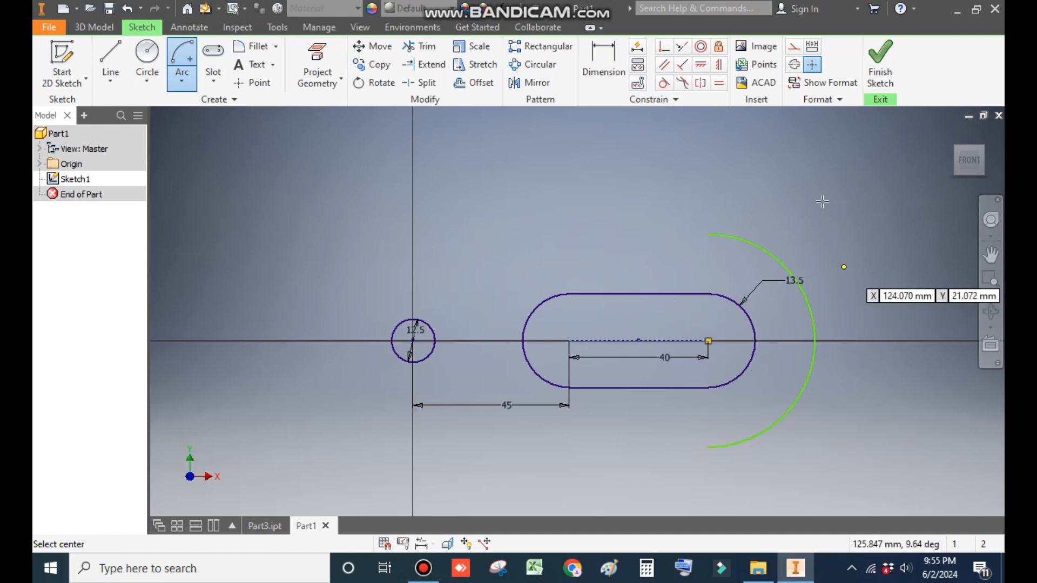
Step: Dimension the new arc's radius as 25 mm
key("d")
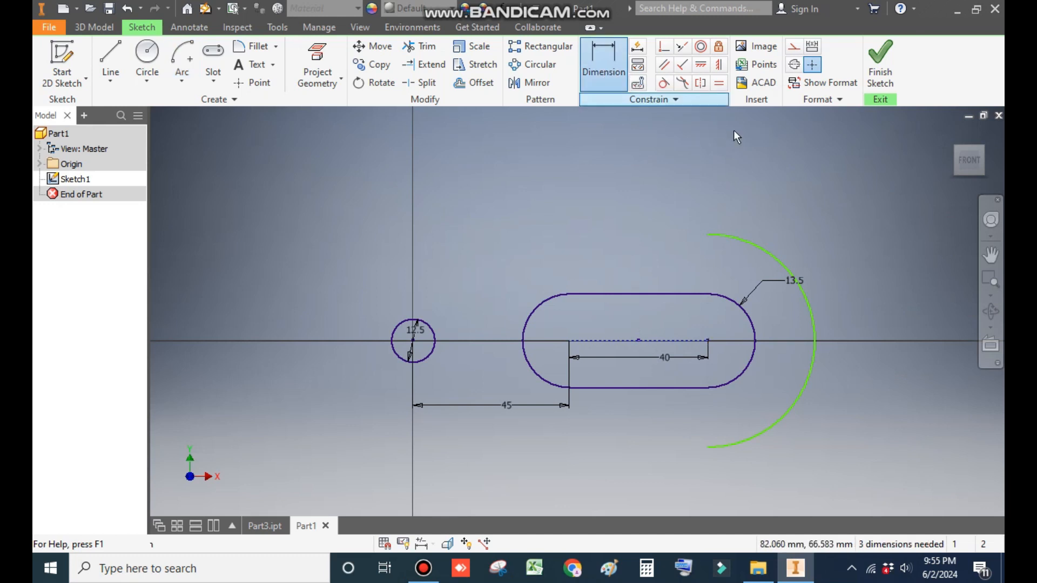
left_click(778, 257)
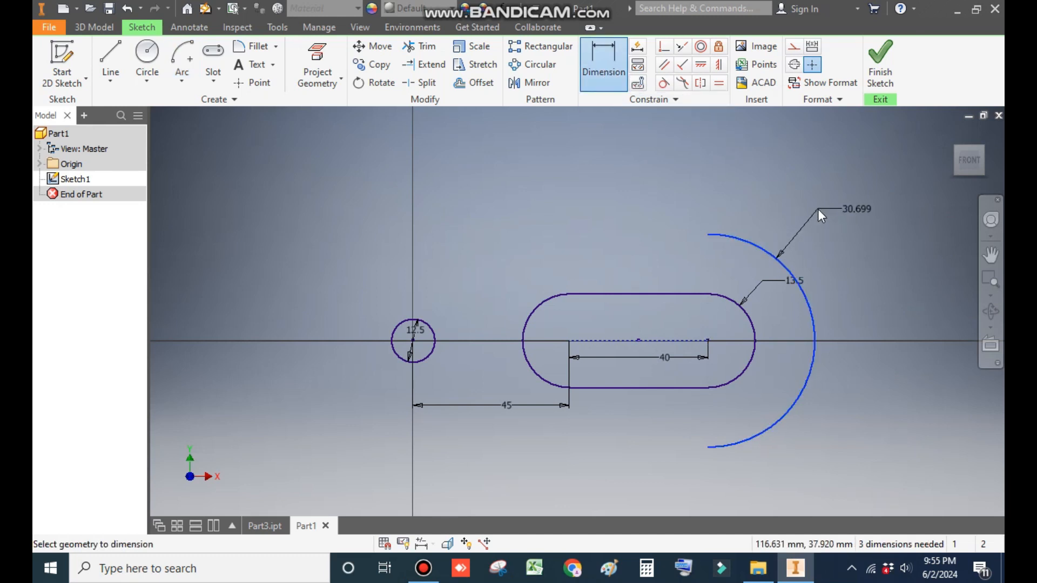
left_click(818, 209)
type("25")
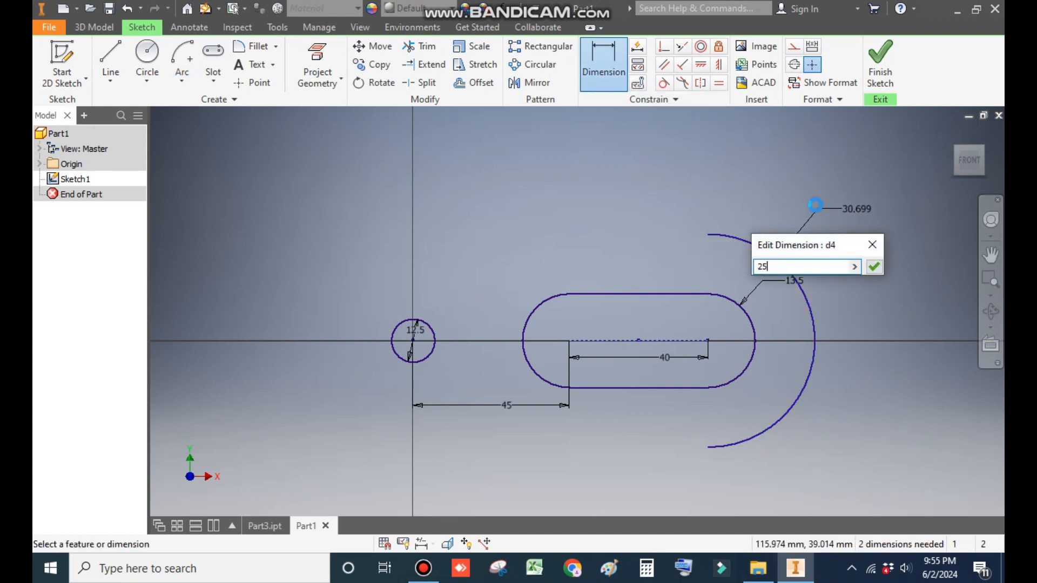
key("Return")
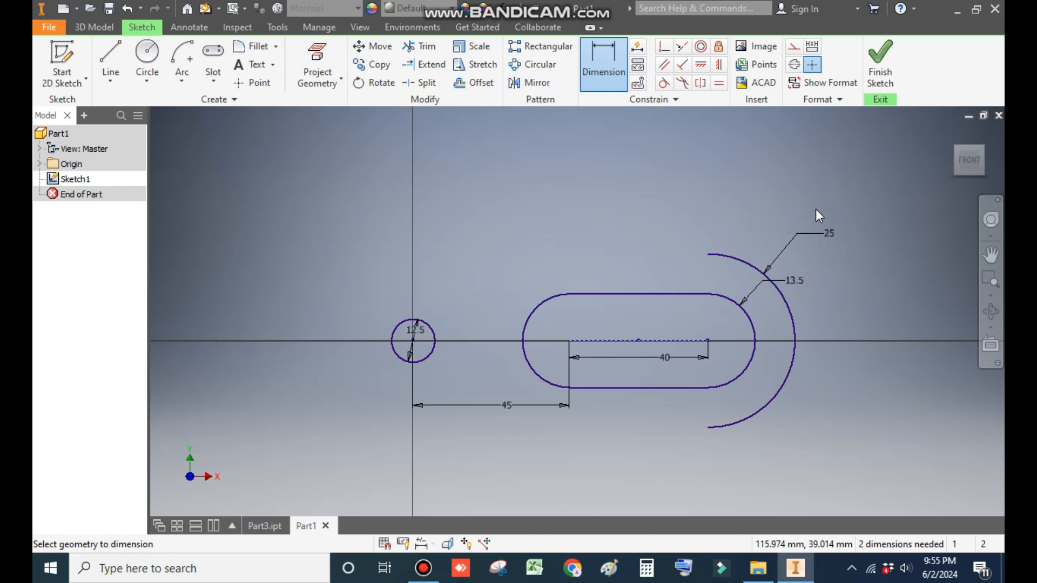
Step: Draw a connected outline from the arc's lower end: a horizontal line about 91 mm leftward, a slanted line up-left, then a line up-right
left_click(110, 56)
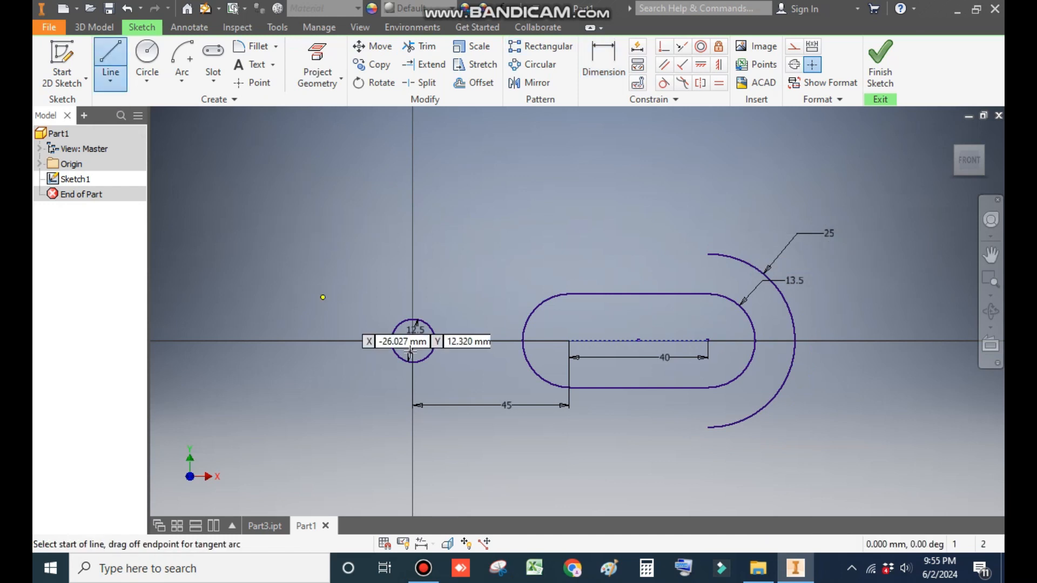
left_click(709, 427)
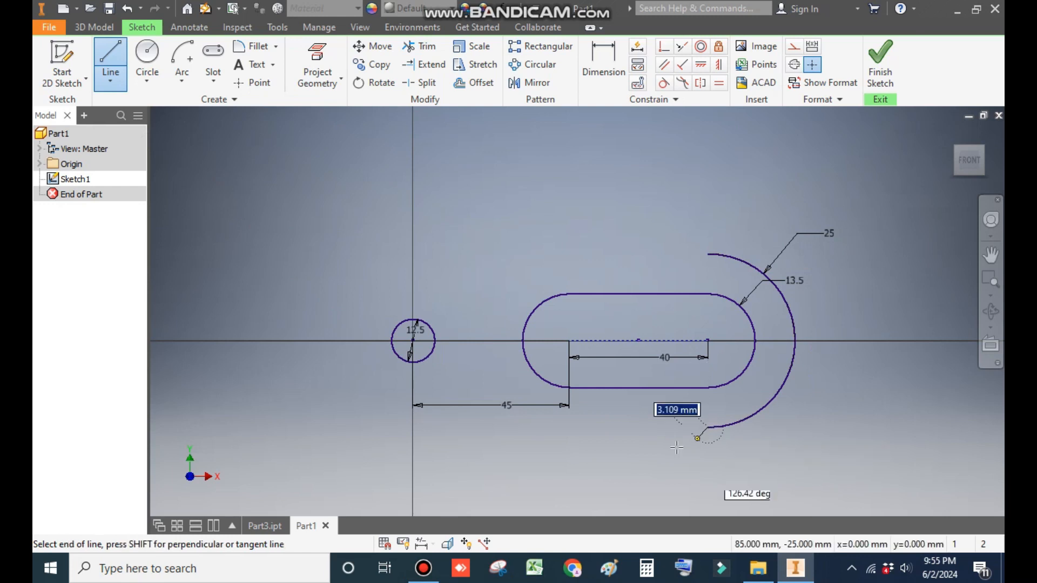
left_click(391, 427)
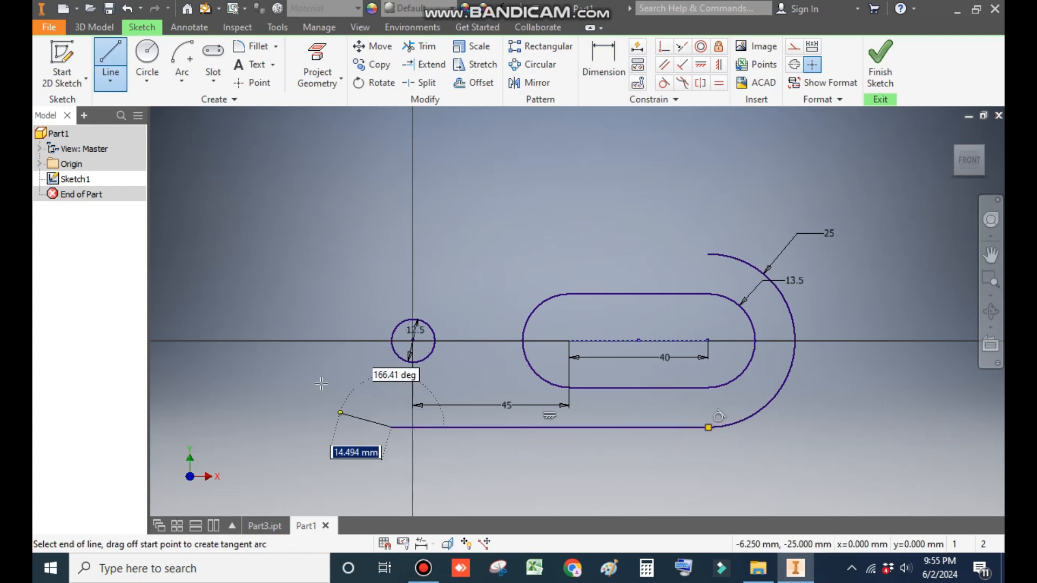
left_click(241, 214)
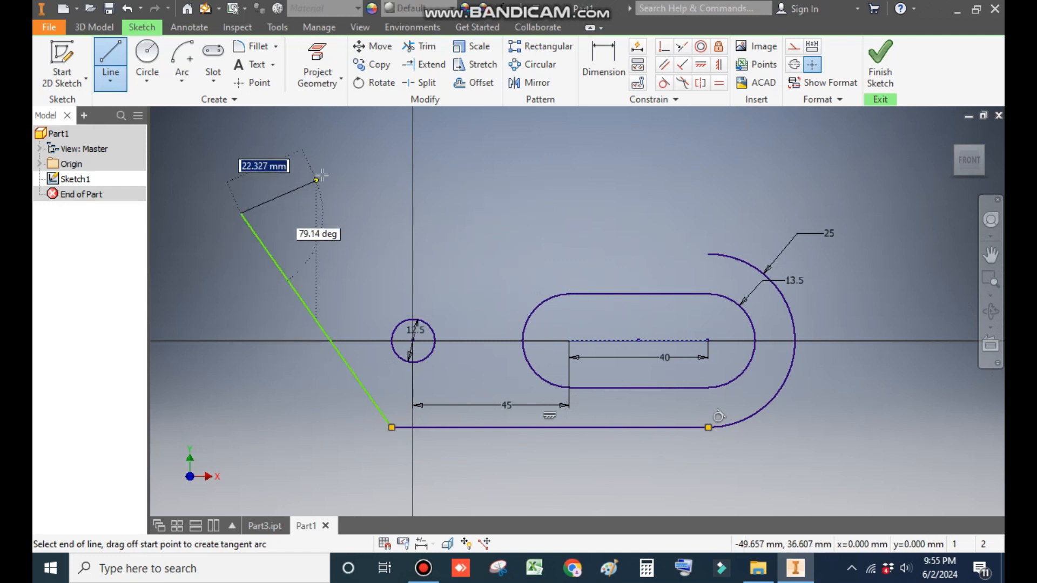
left_click(355, 156)
key("Escape")
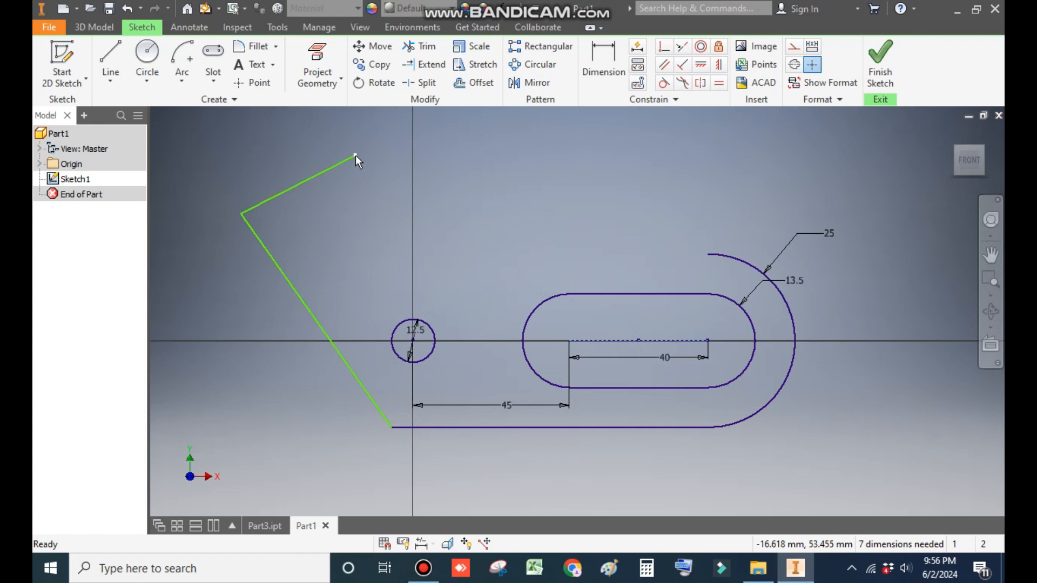
Step: Draw a vertical line about 47 mm long straight up from the circle's center
left_click(111, 57)
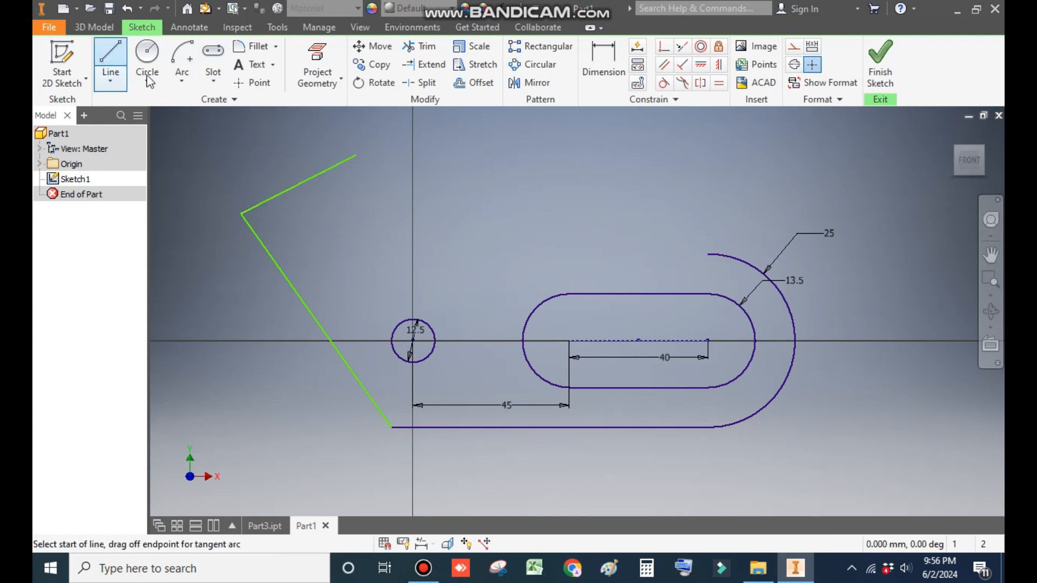
left_click(413, 340)
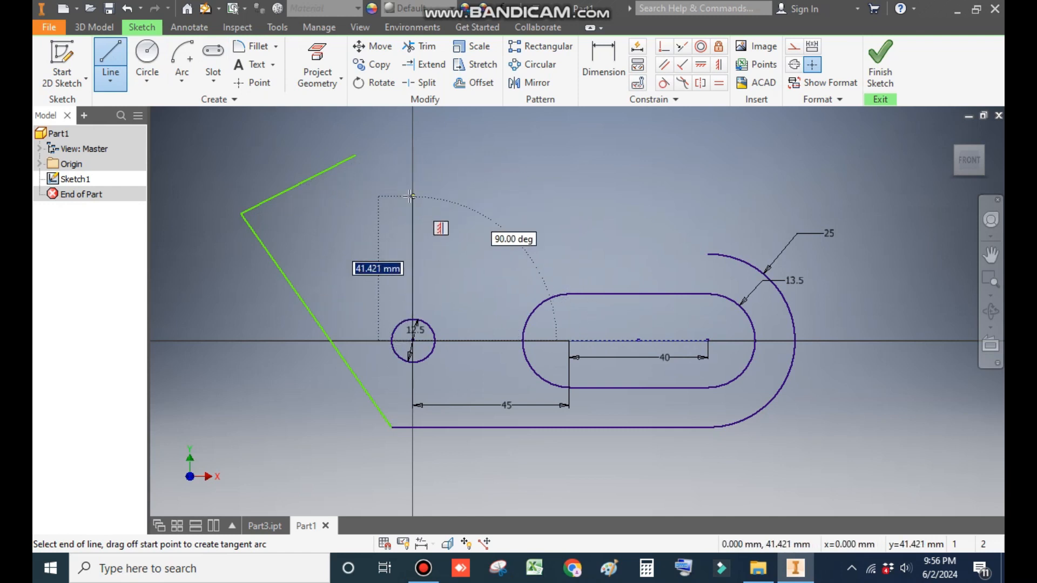
left_click(412, 178)
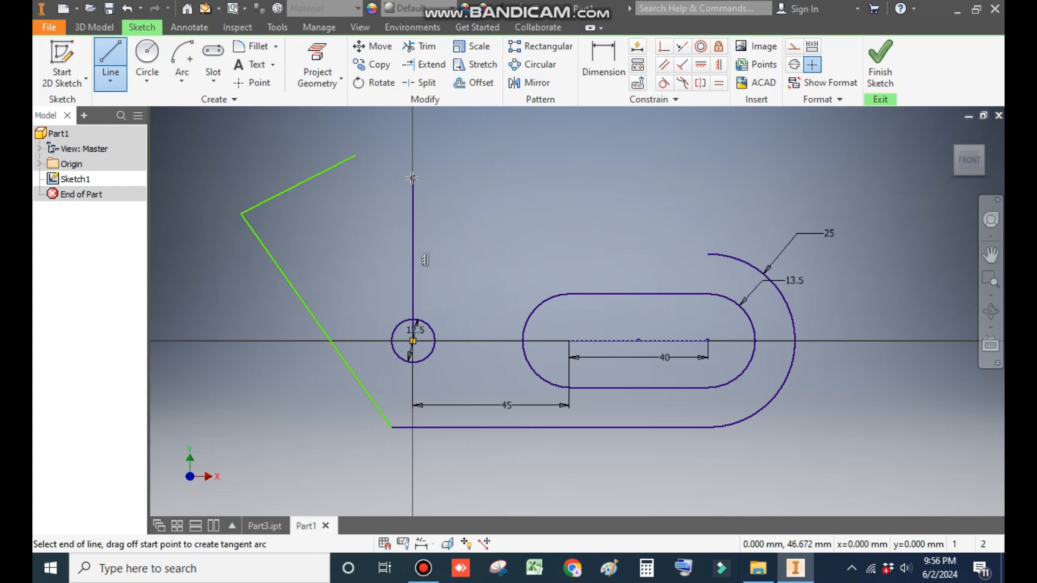
key("Escape")
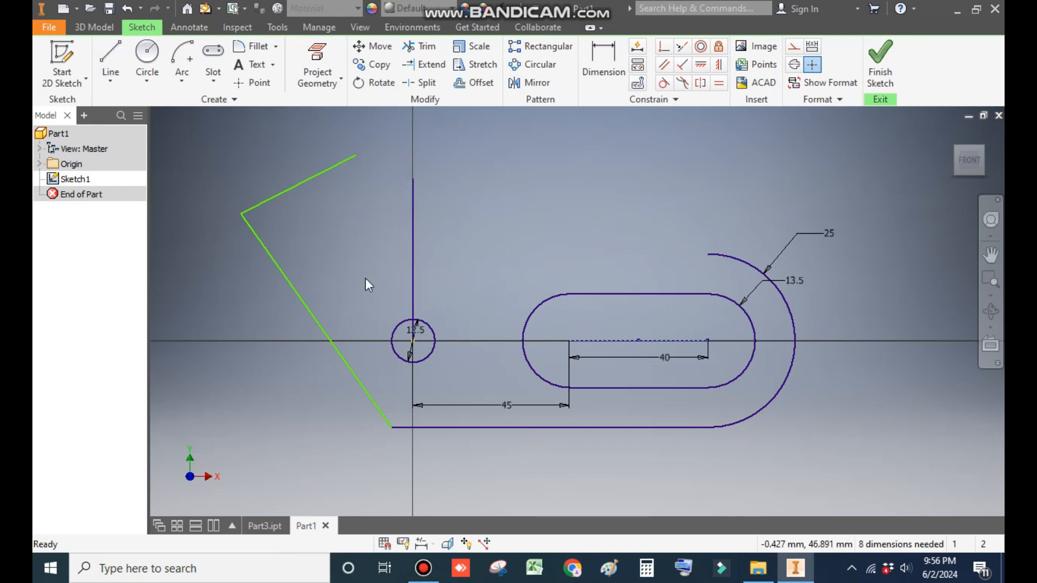
Step: Draw a line from the circle's center to a point on the top slanted edge
left_click(110, 59)
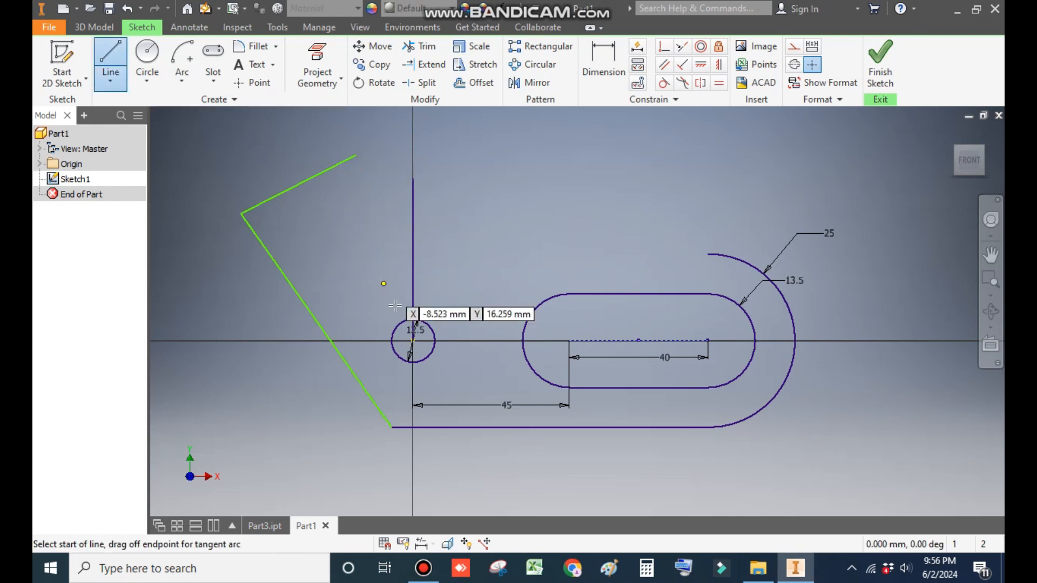
left_click(413, 340)
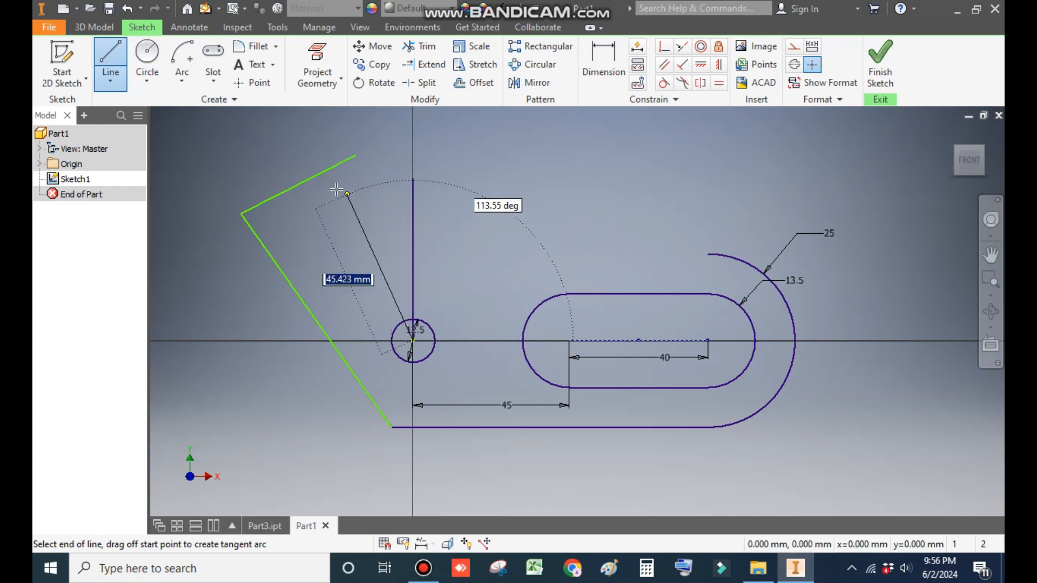
double_click(300, 184)
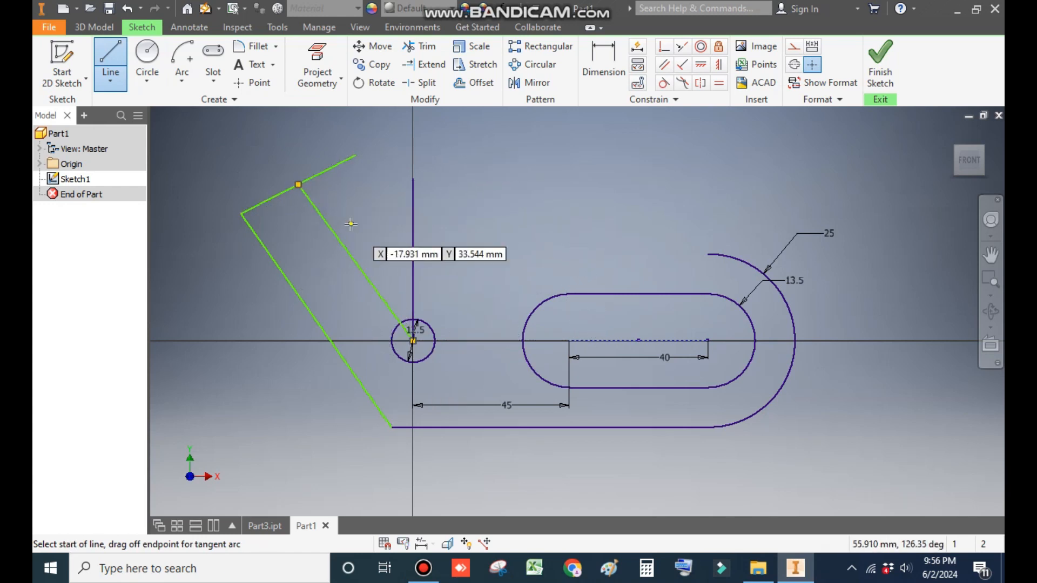
key("Escape")
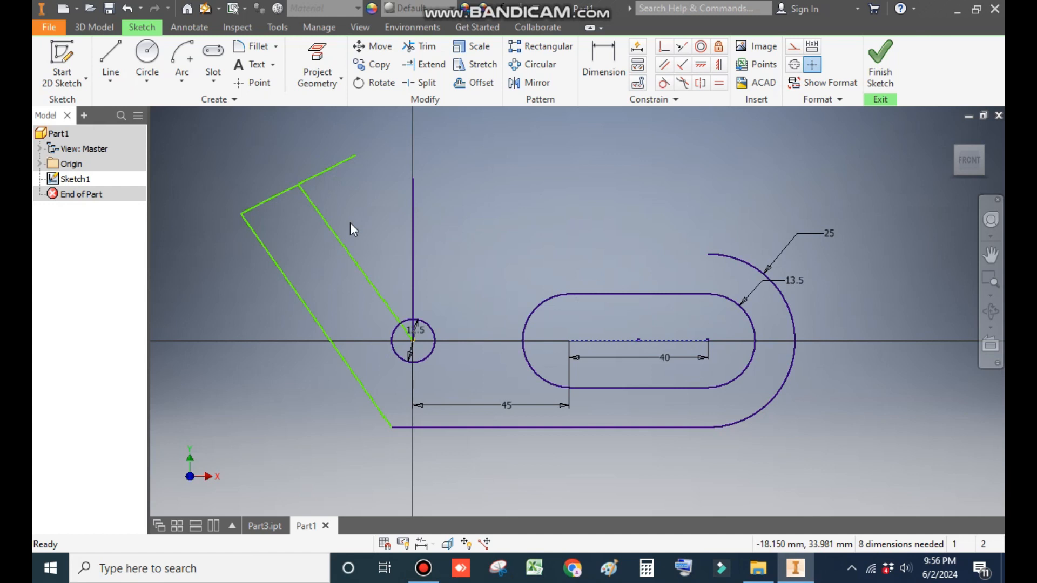
Step: Convert the vertical line and the line from the circle's center into construction geometry
left_click_drag(462, 215, 332, 258)
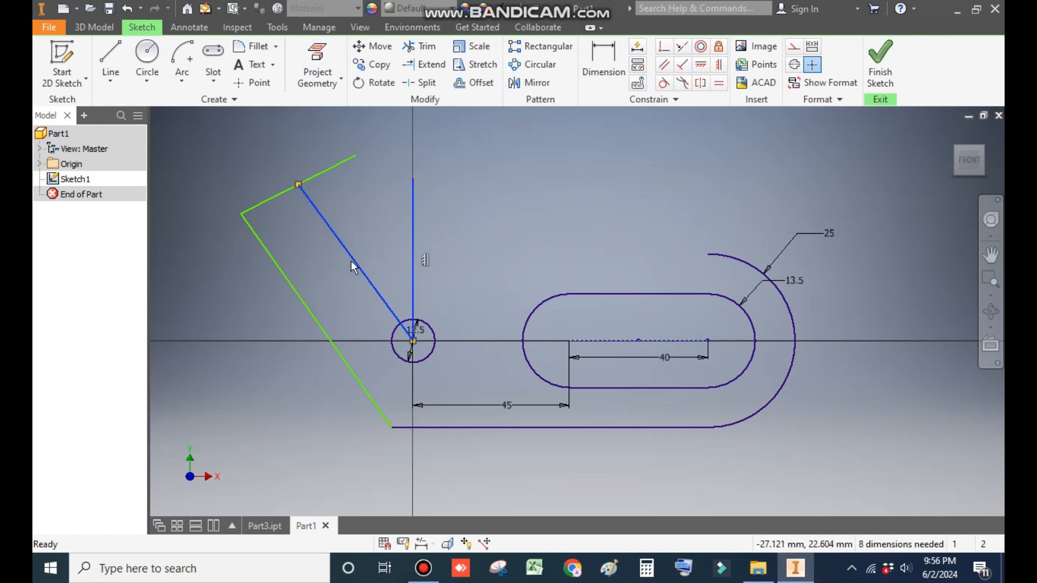
left_click(794, 47)
left_click(593, 202)
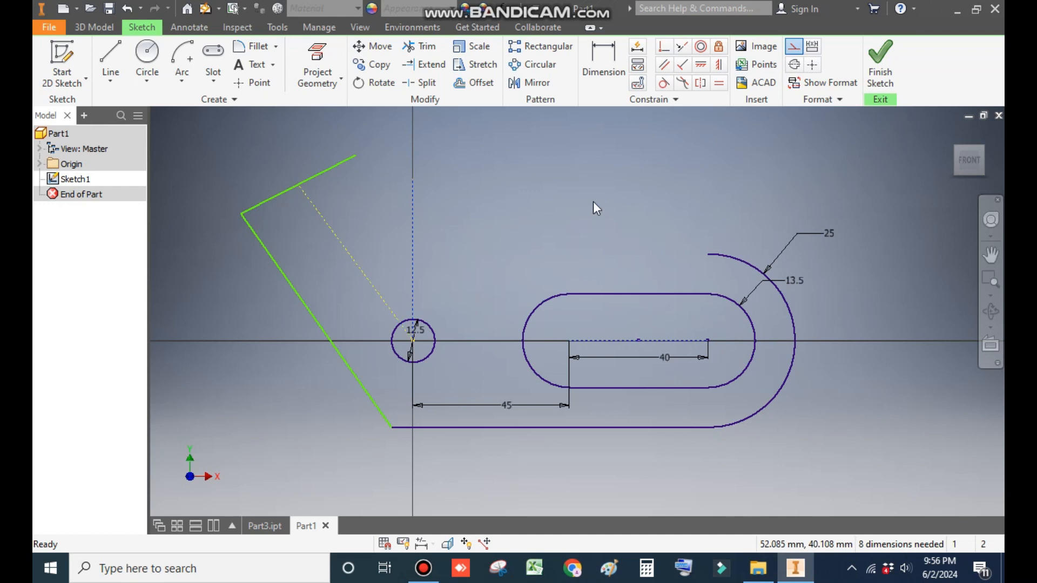
Step: Dimension the angle between the two construction lines as 15 degrees
left_click(602, 64)
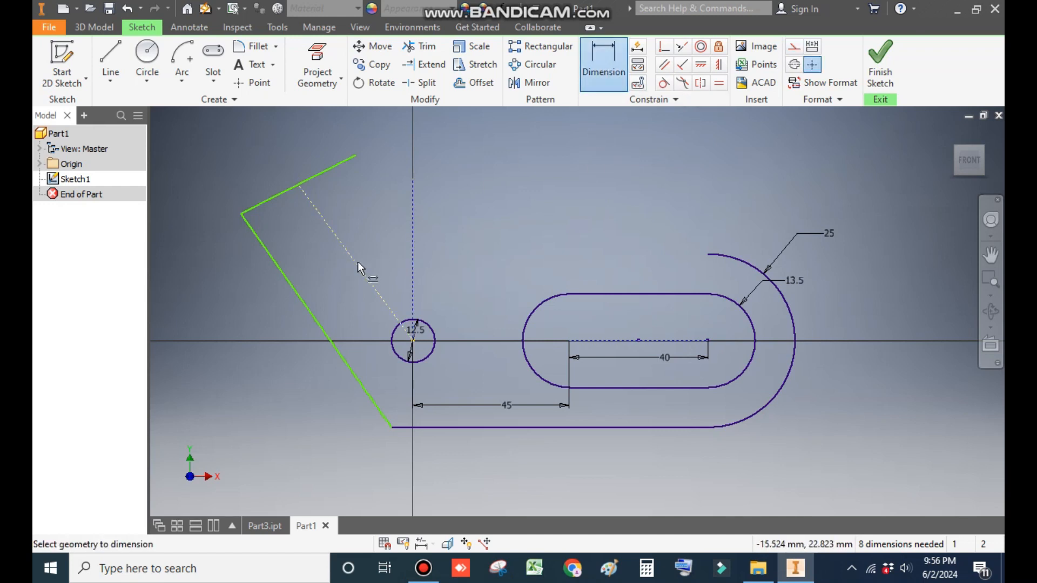
left_click(381, 235)
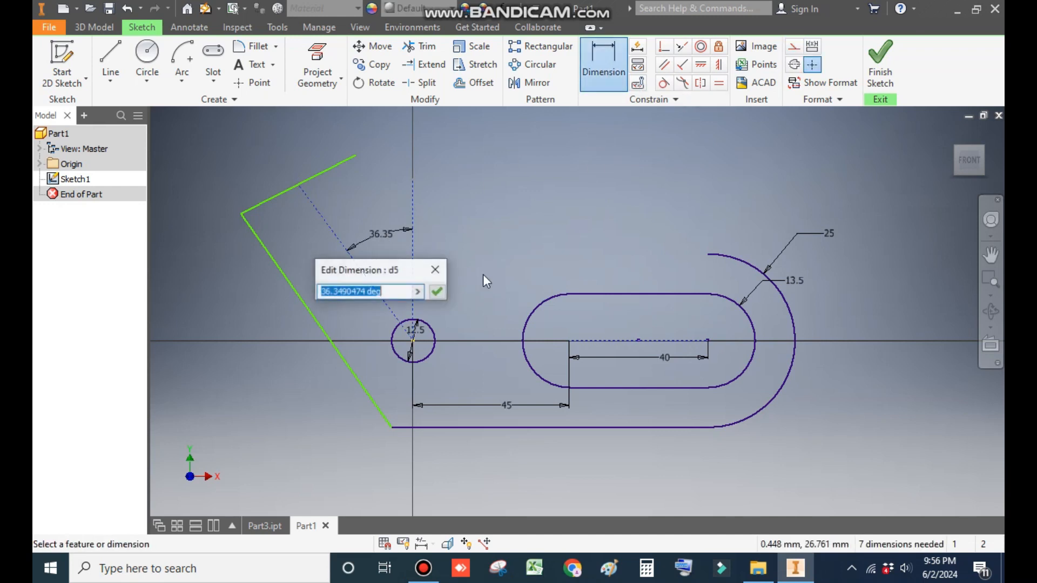
type("15")
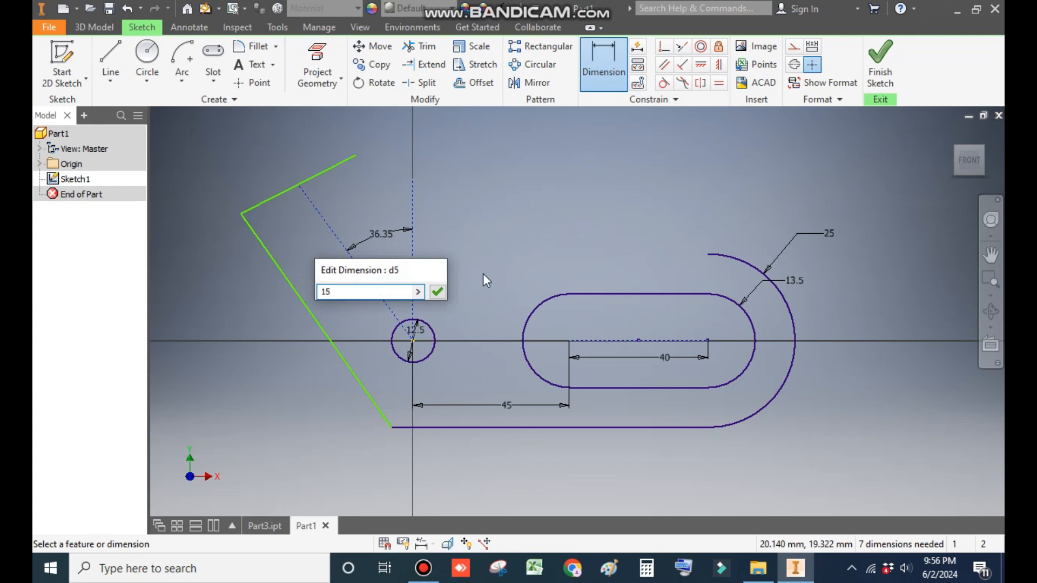
key("Return")
key("Escape")
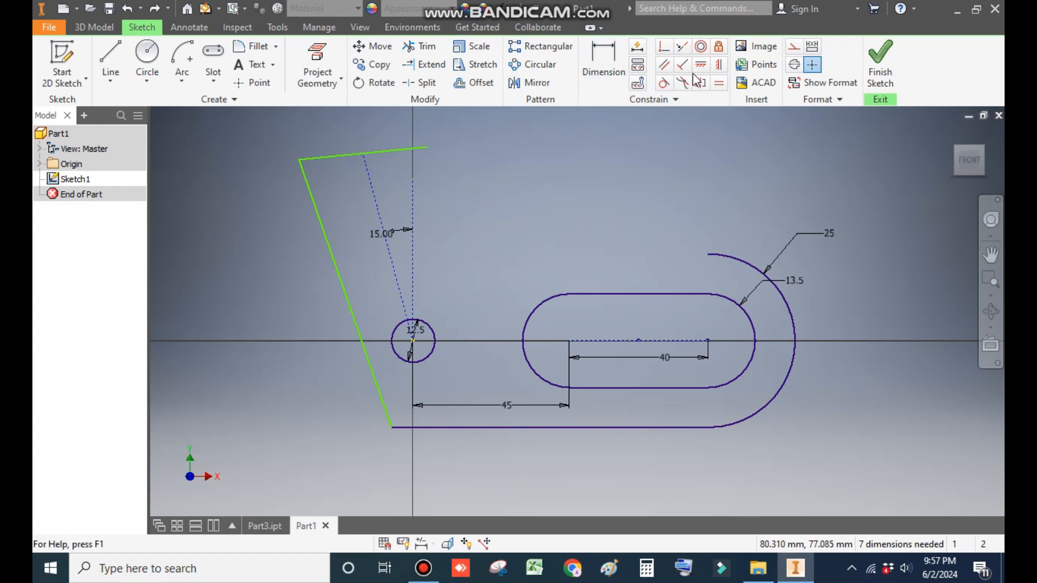
Step: Constrain the left slanted edge parallel to the angled construction line and the top edge perpendicular to it
left_click(669, 70)
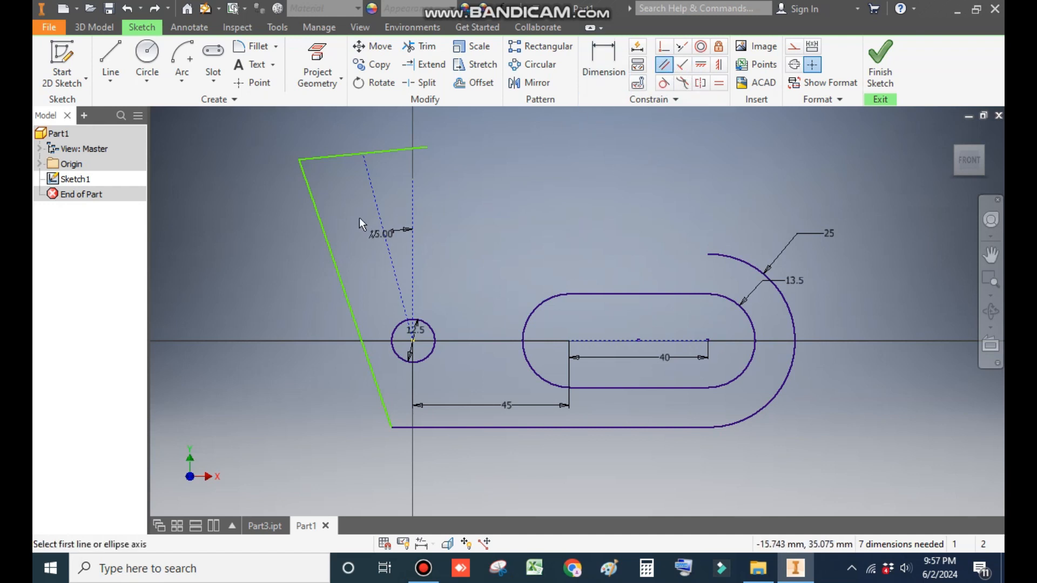
left_click(379, 210)
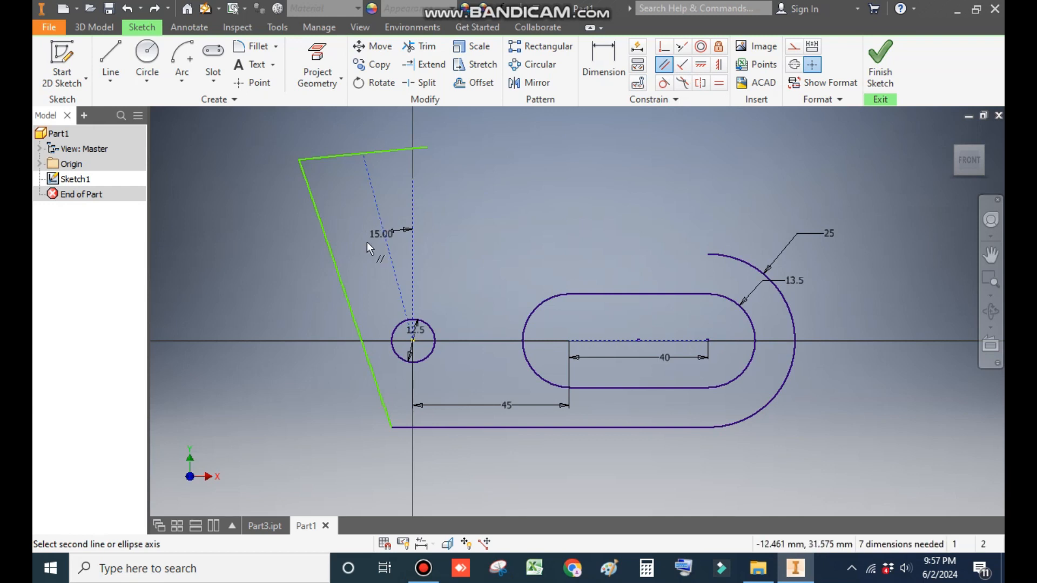
left_click(335, 250)
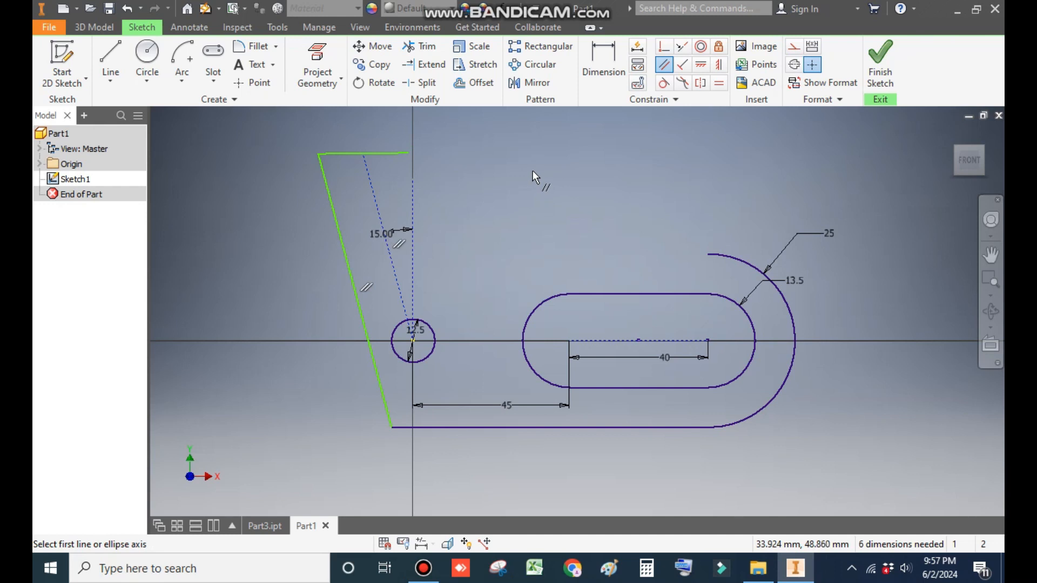
left_click(682, 66)
left_click(378, 153)
left_click(372, 179)
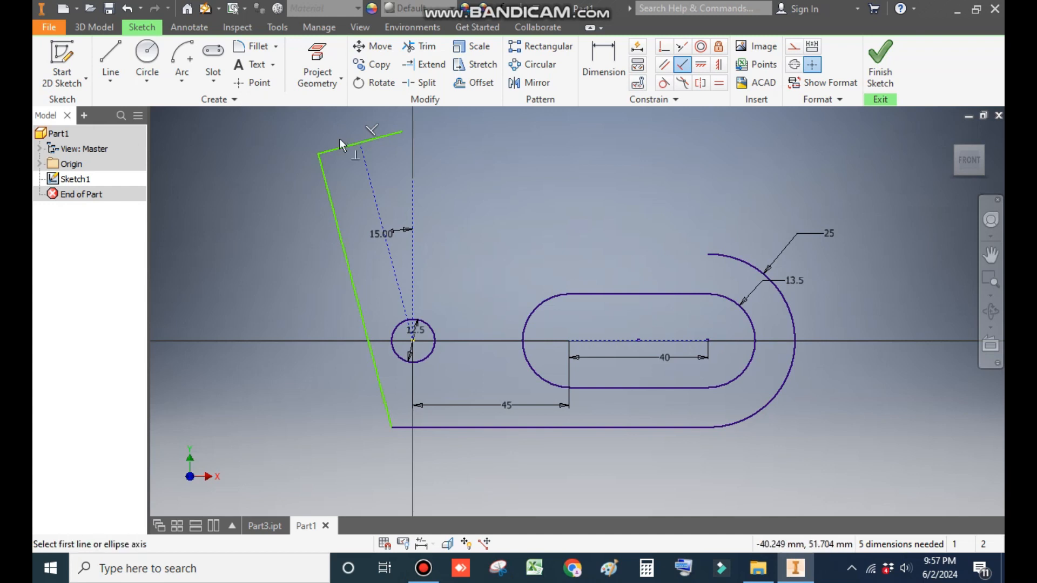
Step: Add an aligned dimension to the top edge's length and set it to 45 mm
left_click(602, 66)
left_click(346, 147)
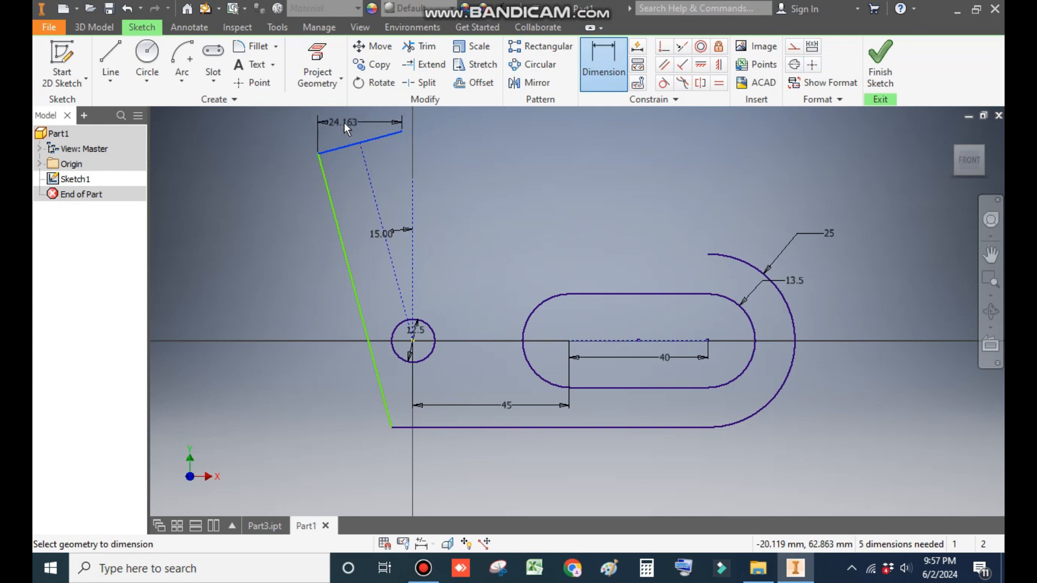
right_click(343, 122)
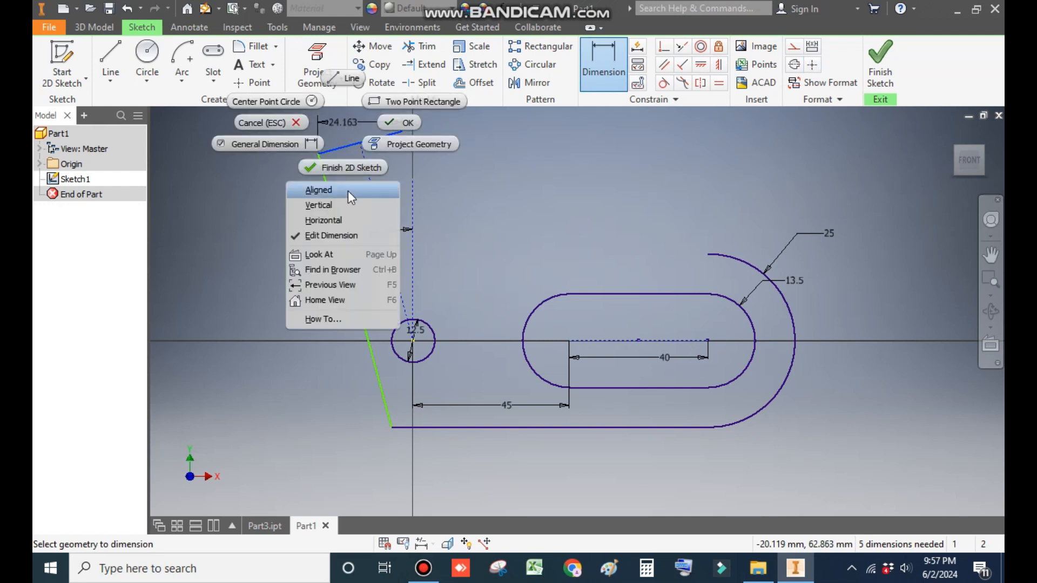
left_click(349, 190)
left_click(351, 126)
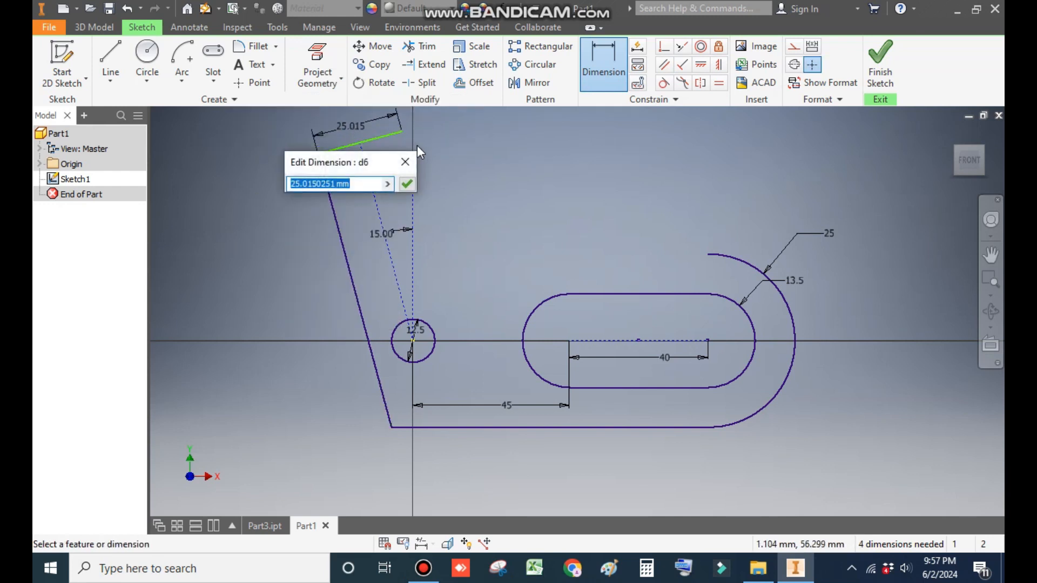
type("45")
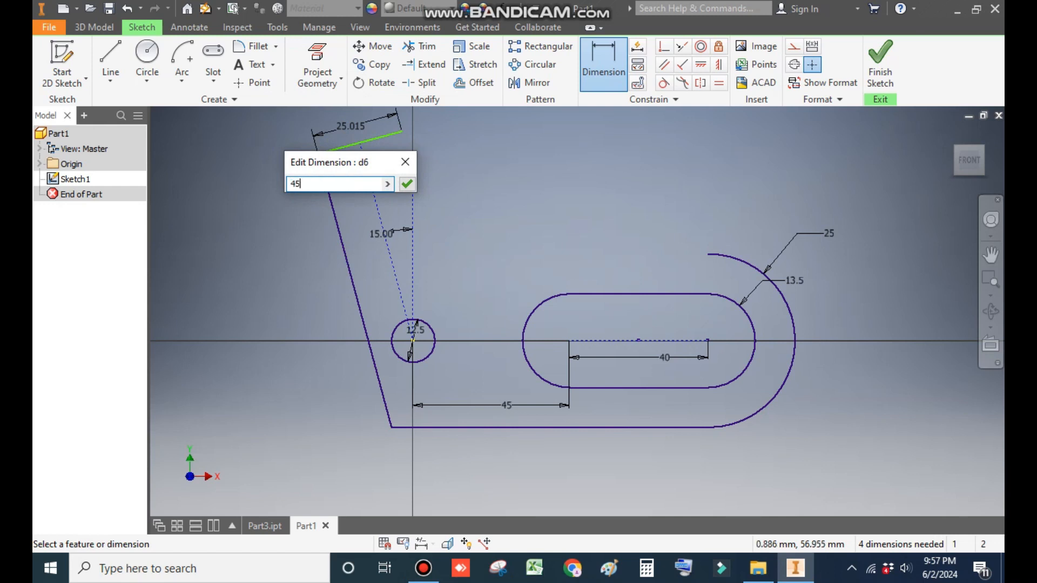
key("Return")
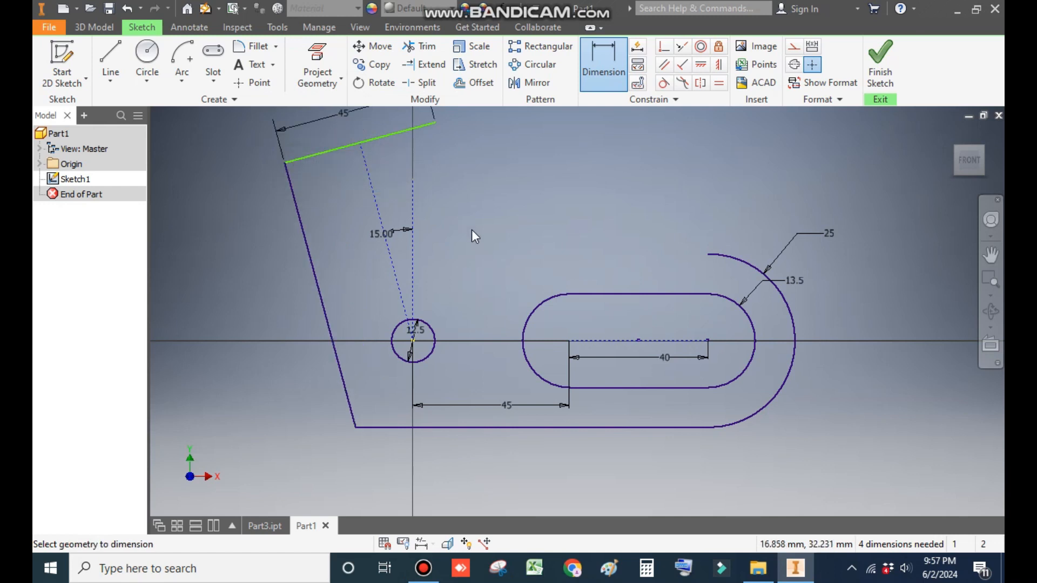
Step: Add an aligned dimension from the top edge to the circle's center and set it to 48 mm
middle_click_drag(470, 238, 447, 271)
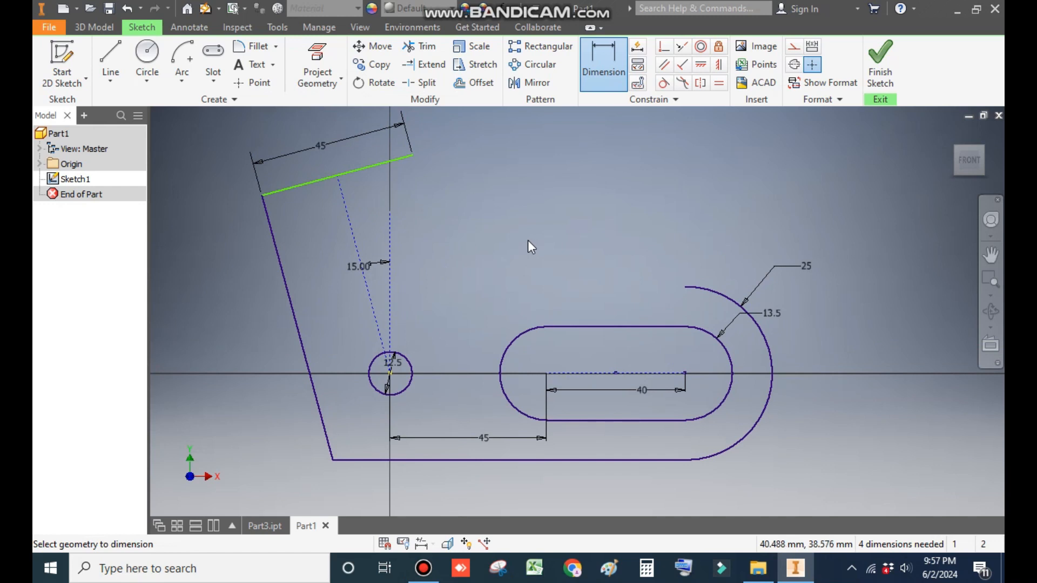
left_click(334, 182)
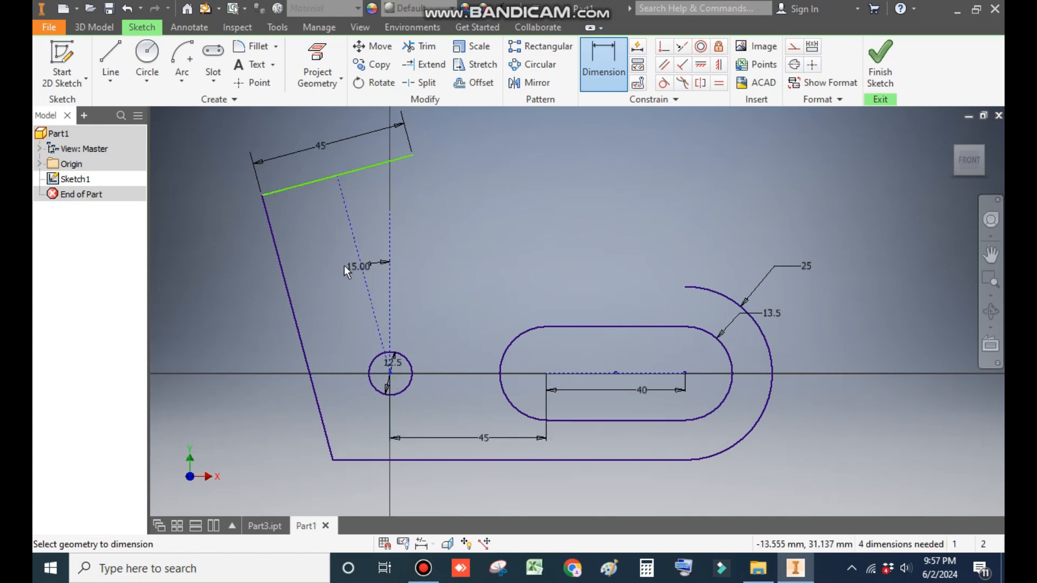
key("Escape")
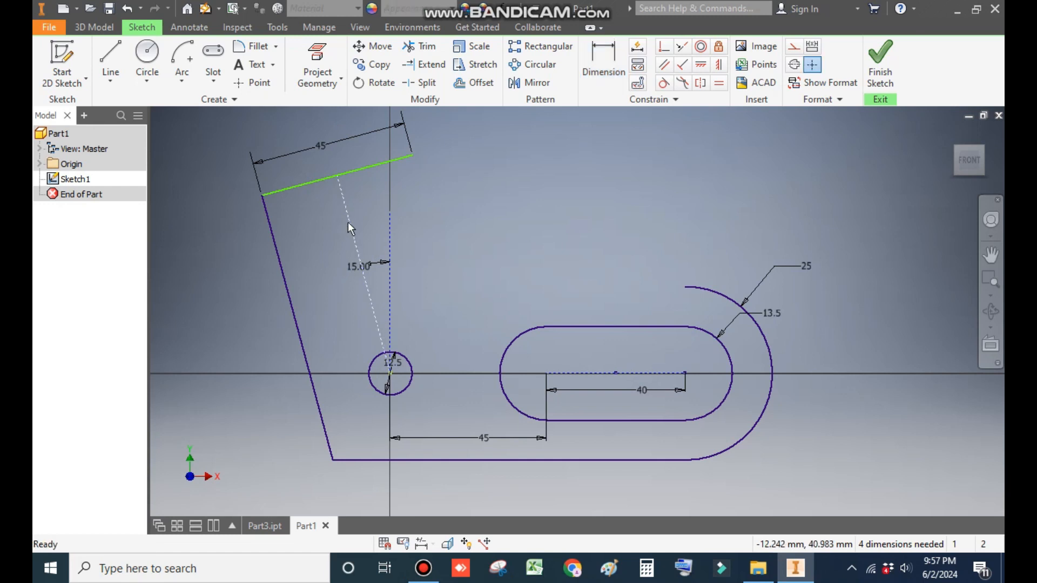
left_click(603, 59)
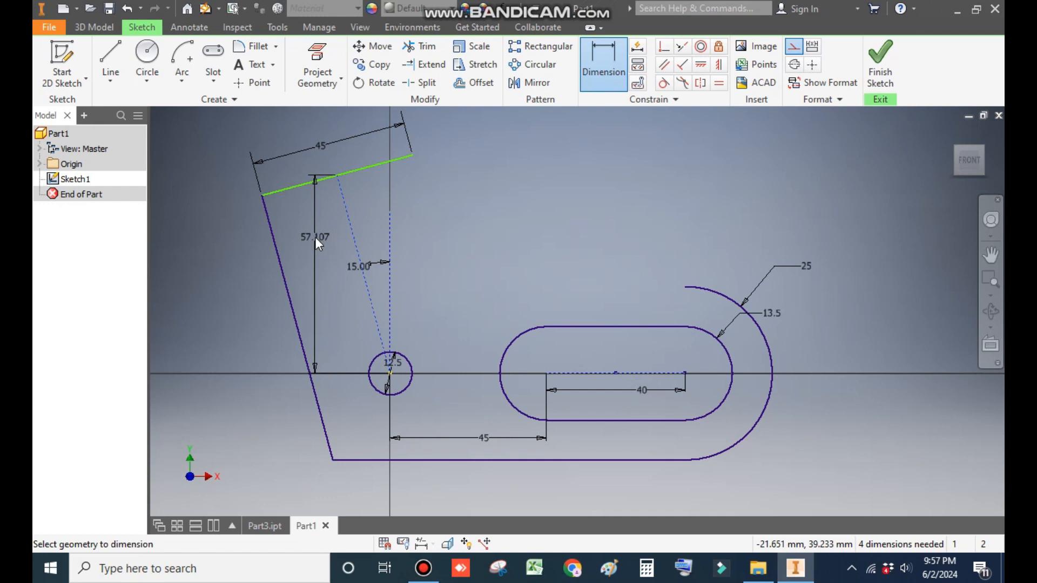
right_click(315, 239)
left_click(325, 304)
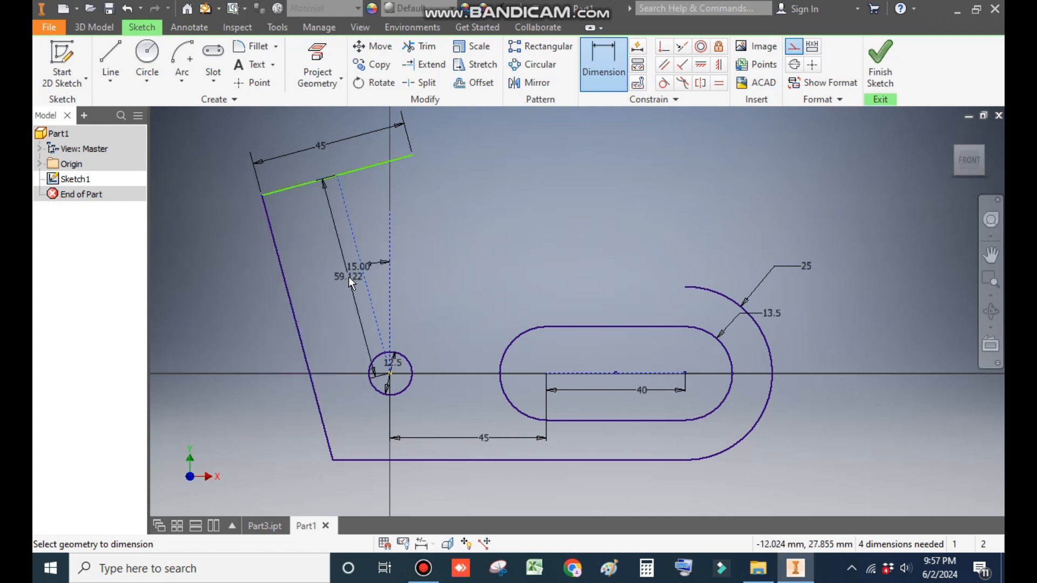
left_click(332, 290)
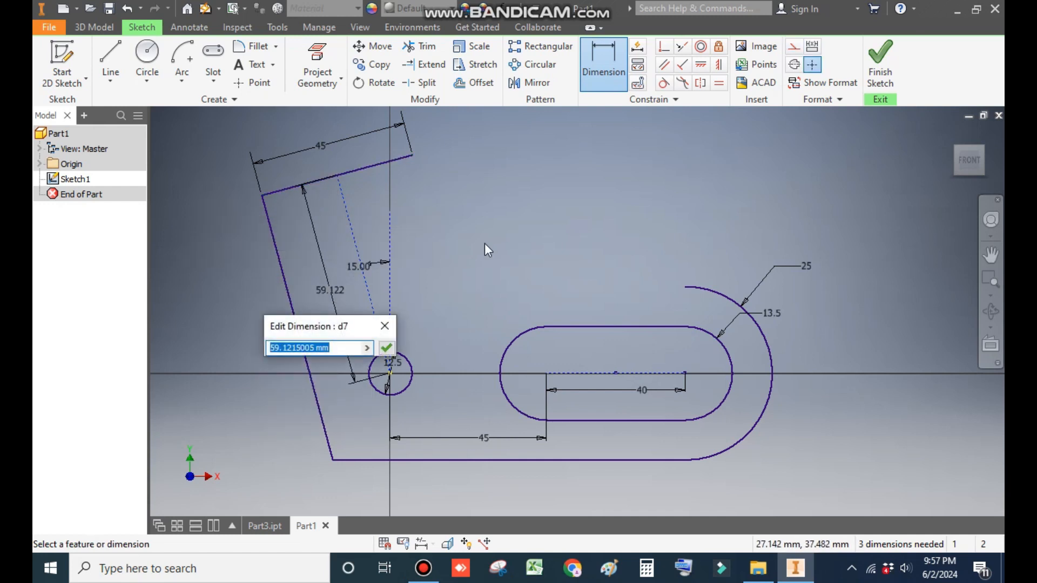
type("48")
key("Return")
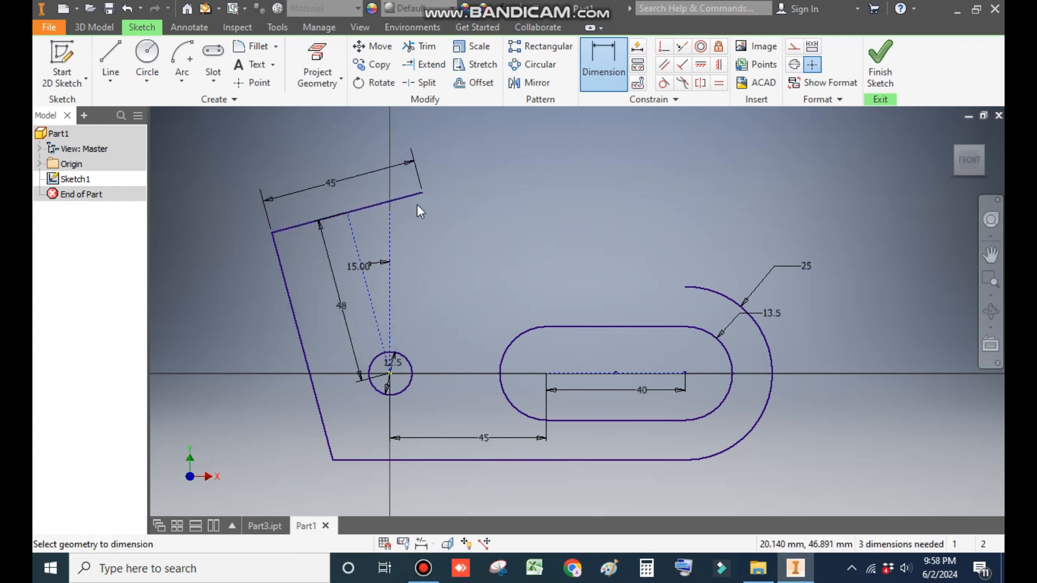
Step: Draw a three-point arc from the top edge's right end to the top of the outer arc around the slot
left_click(181, 80)
left_click(213, 102)
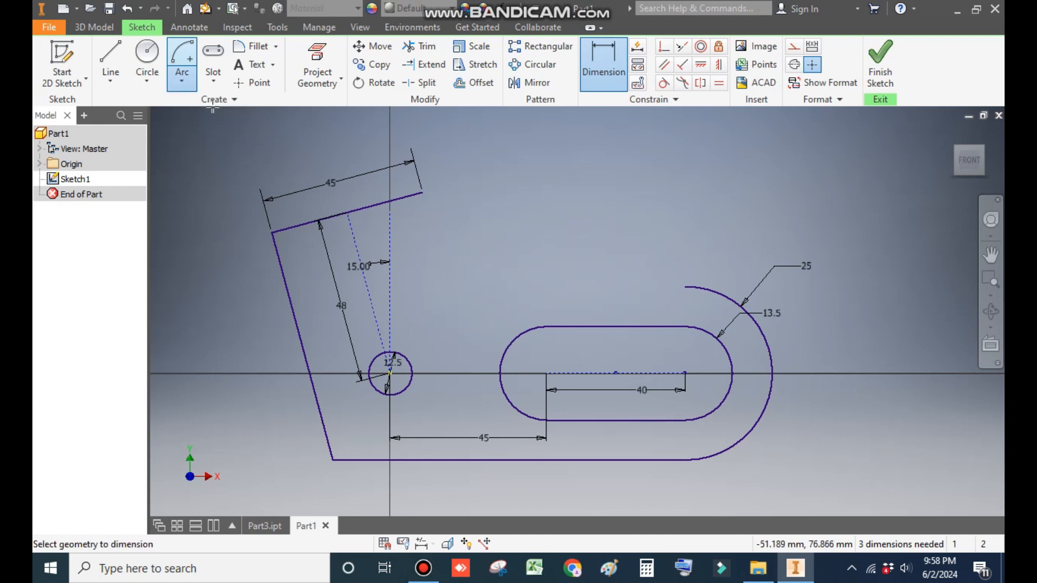
left_click(423, 192)
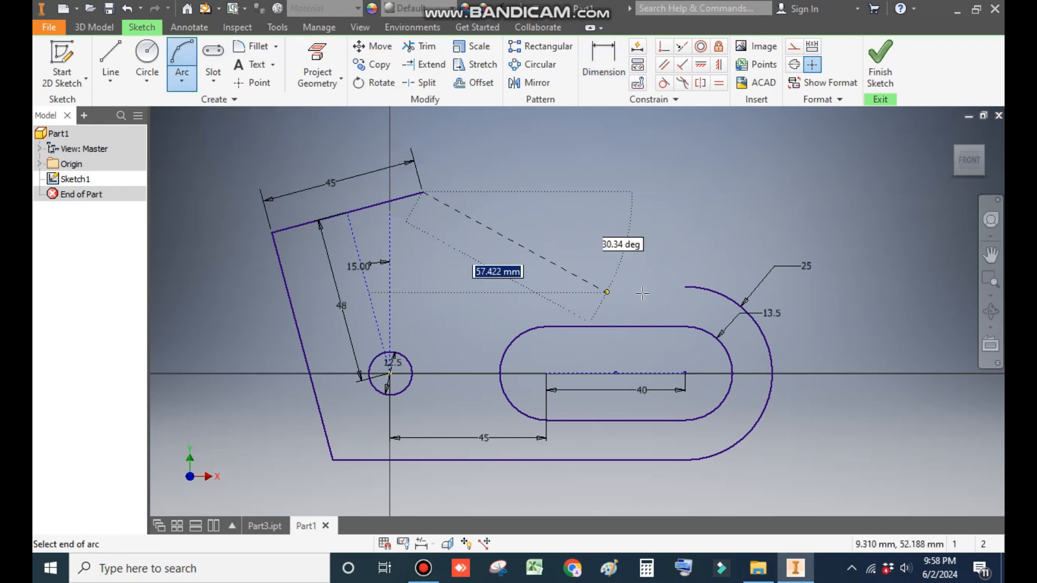
left_click(685, 286)
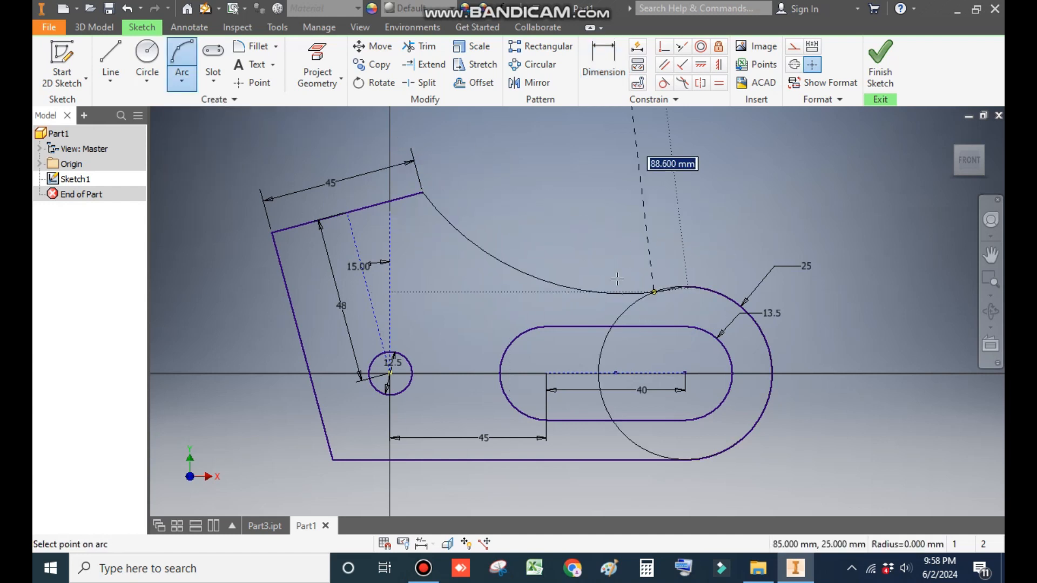
left_click(545, 275)
Step: Dimension the new arc's radius as 100 mm
left_click(604, 63)
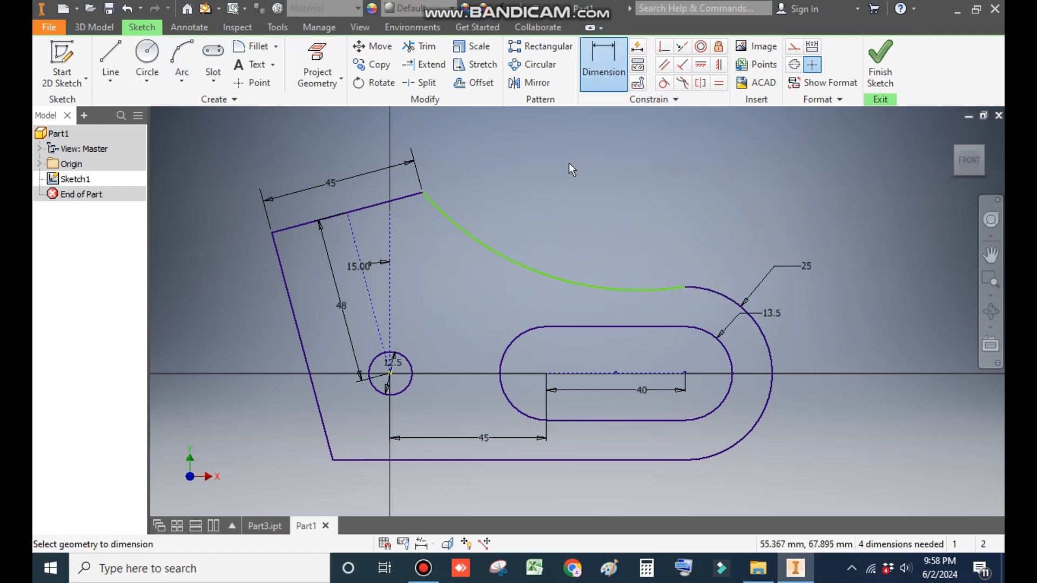
left_click(537, 265)
left_click(549, 211)
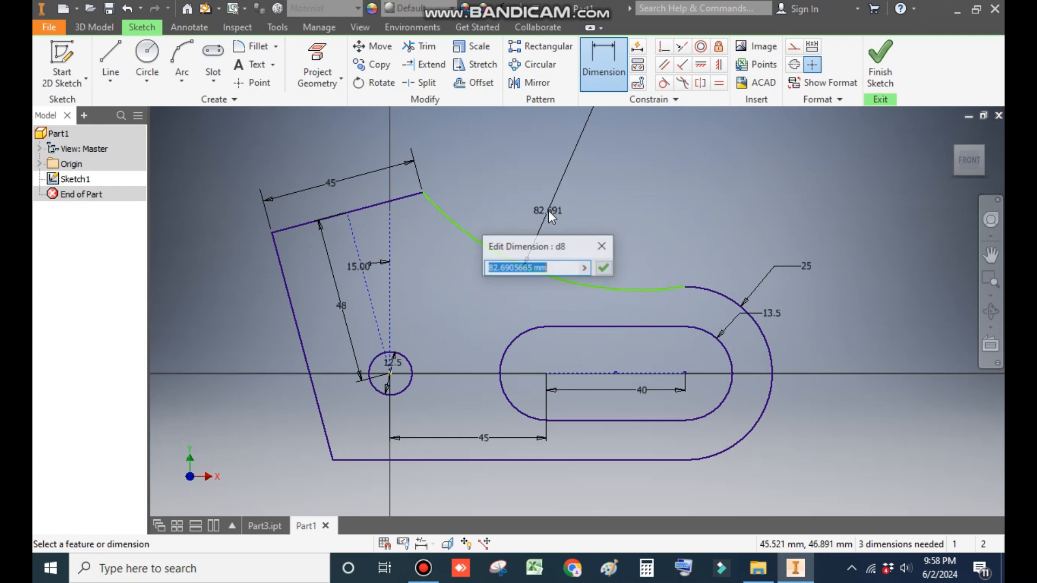
type("100")
key("Return")
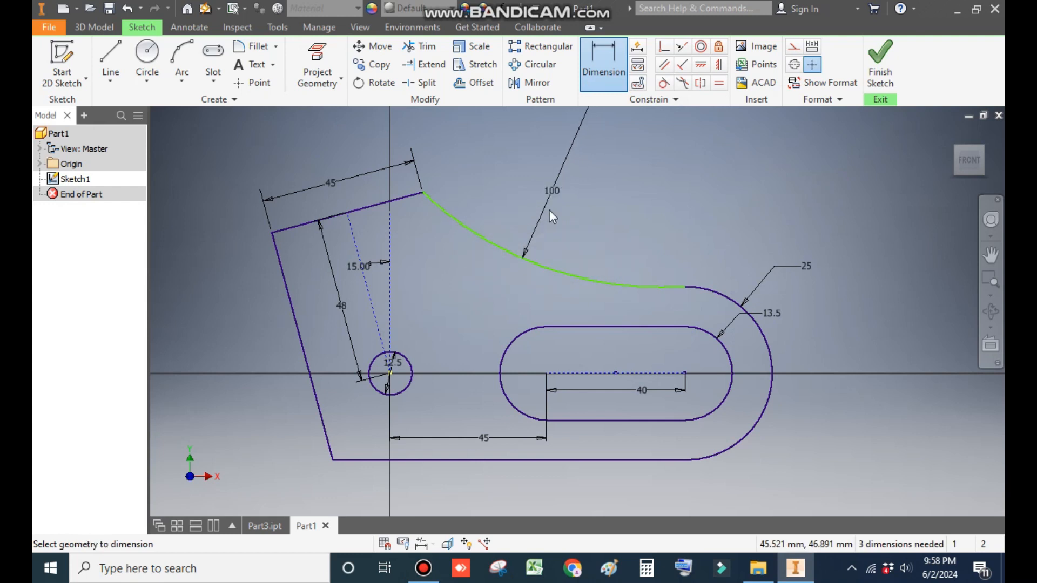
Step: Constrain the new arc tangent to the top edge and to the outer arc around the slot
left_click(664, 82)
left_click(409, 198)
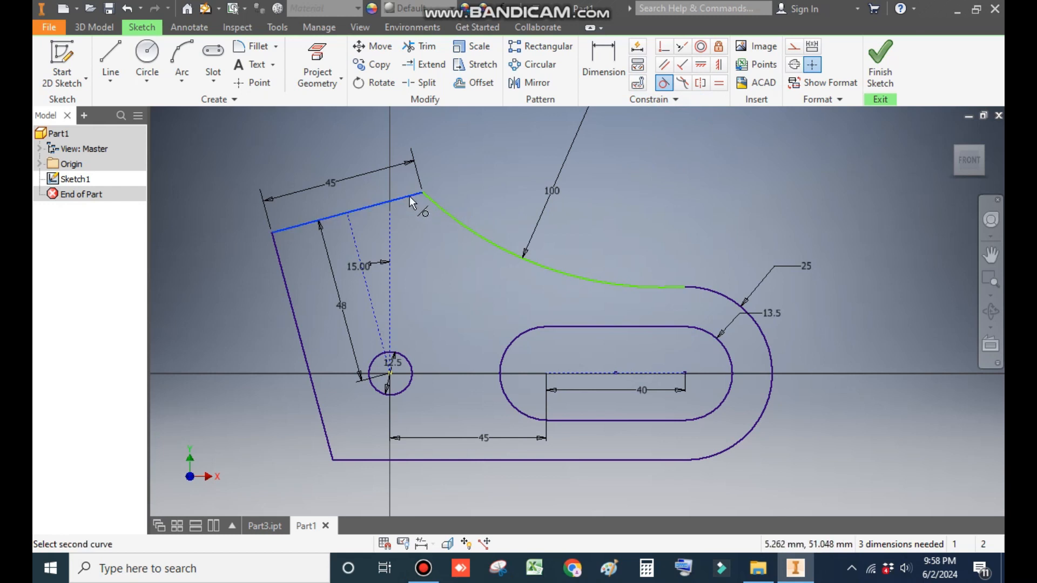
left_click(429, 198)
left_click(365, 141)
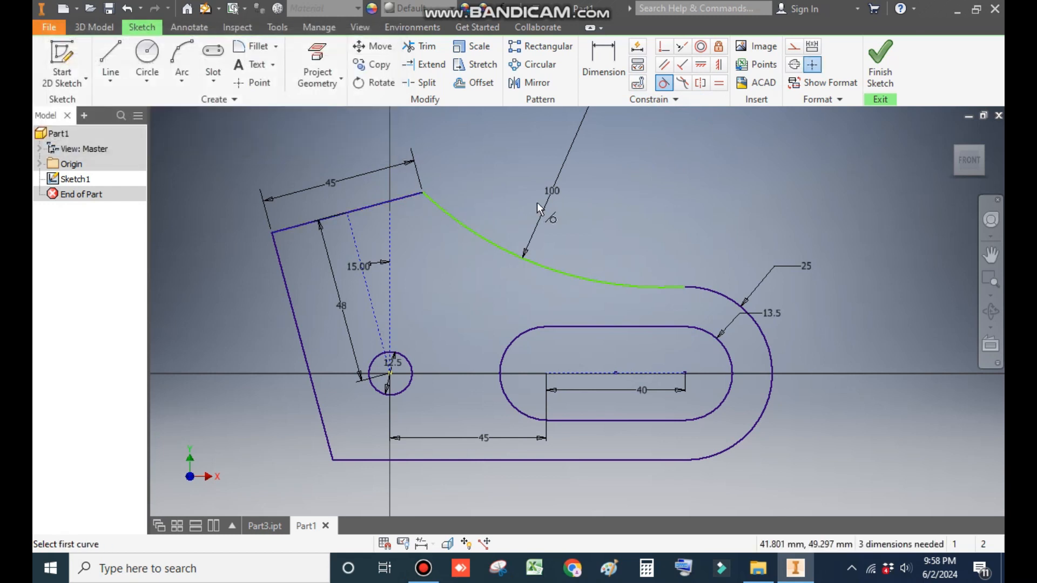
left_click(636, 287)
left_click(698, 288)
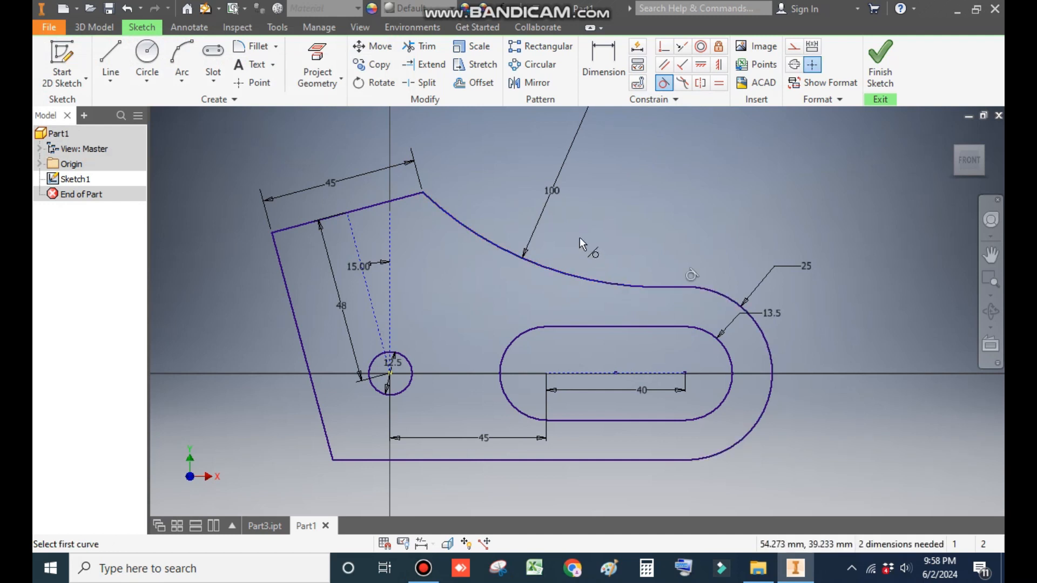
key("Escape")
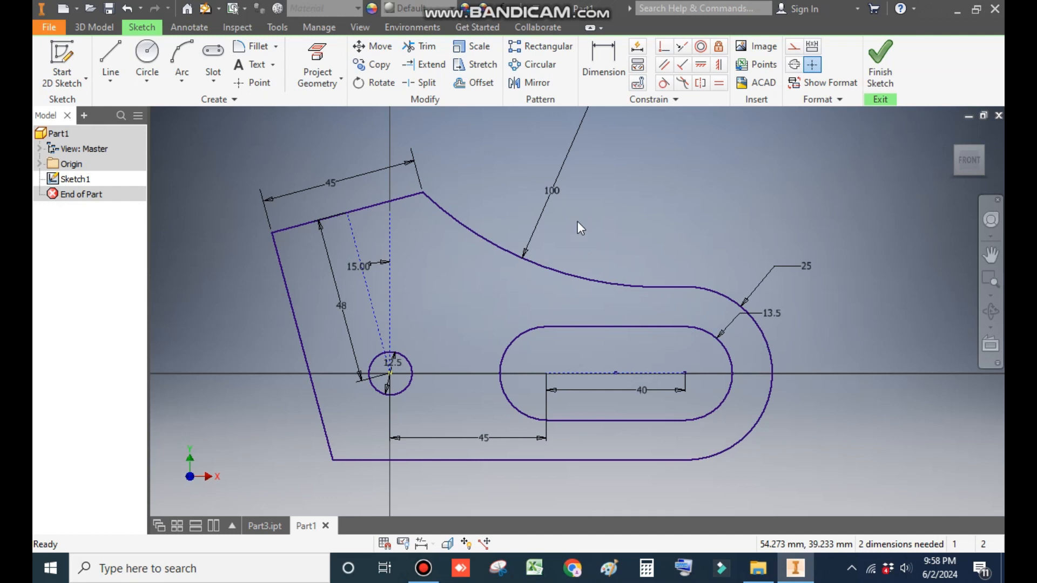
Step: Fillet the lower-left corner between the slanted edge and the bottom edge with a 25 mm radius
left_click(252, 47)
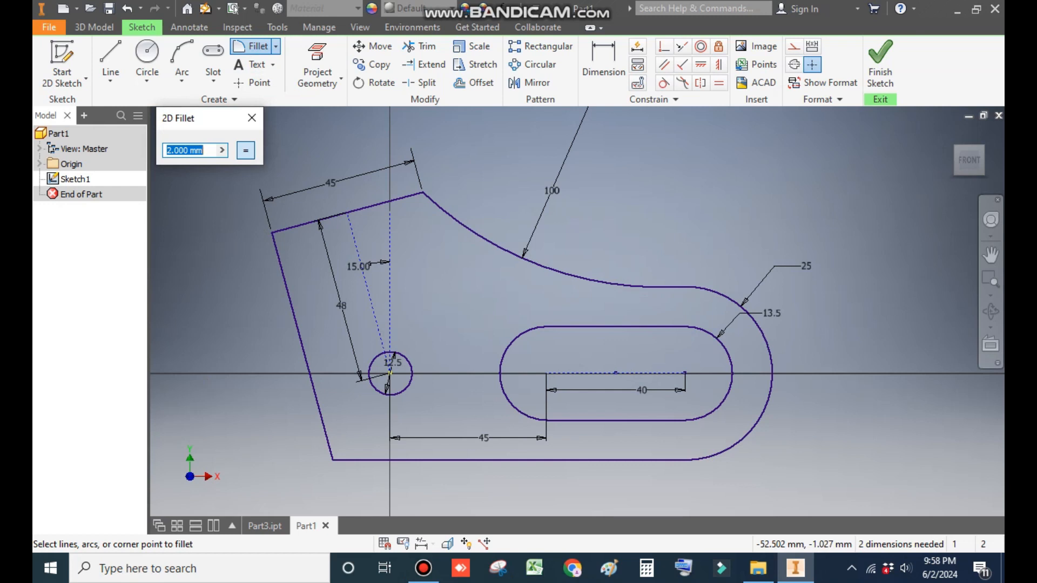
left_click(322, 420)
left_click(363, 459)
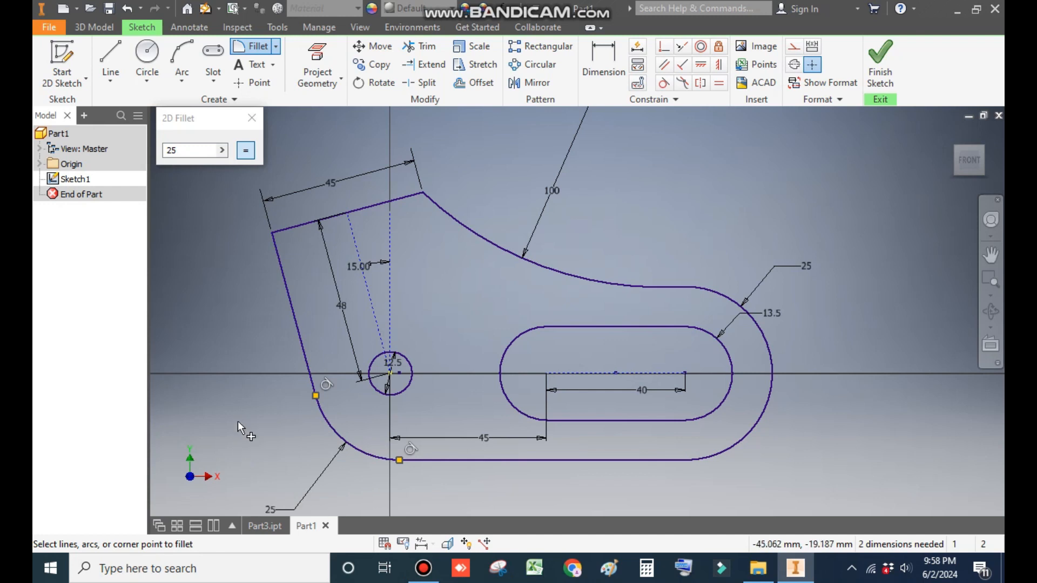
mouse_move(465, 327)
middle_mouse_down()
mouse_move(453, 324)
mouse_move(520, 332)
middle_mouse_up()
scroll(453, 324, "down", 1)
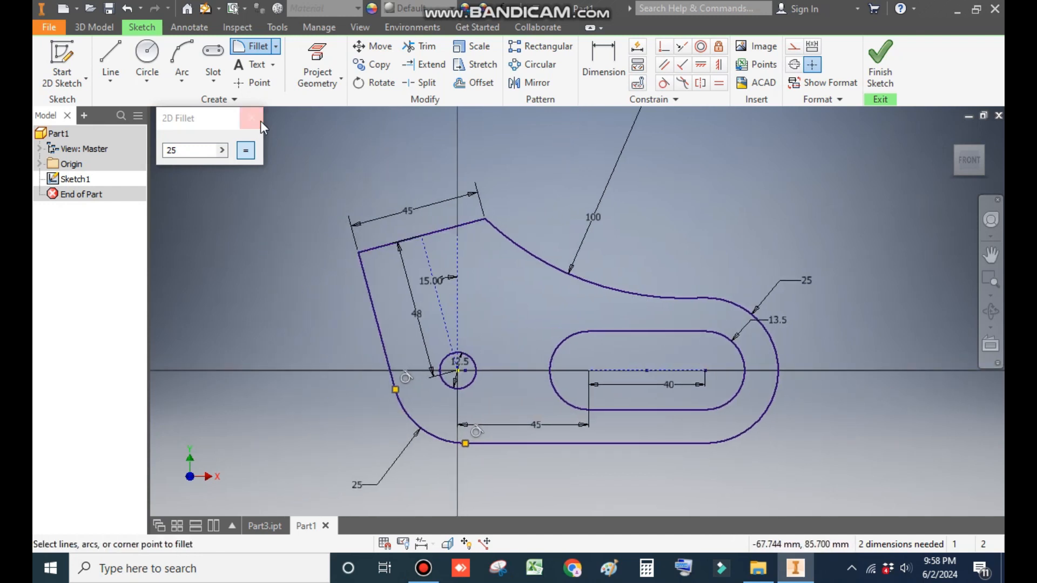
left_click(261, 122)
Step: Finish the sketch and extrude the profile symmetrically to a distance of 40 mm
left_click(881, 67)
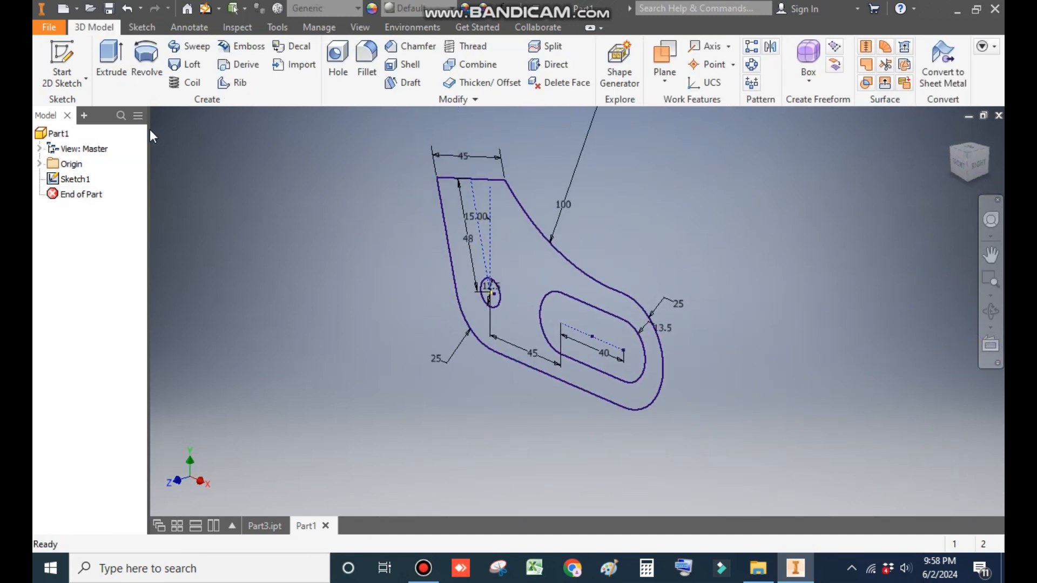
left_click(111, 67)
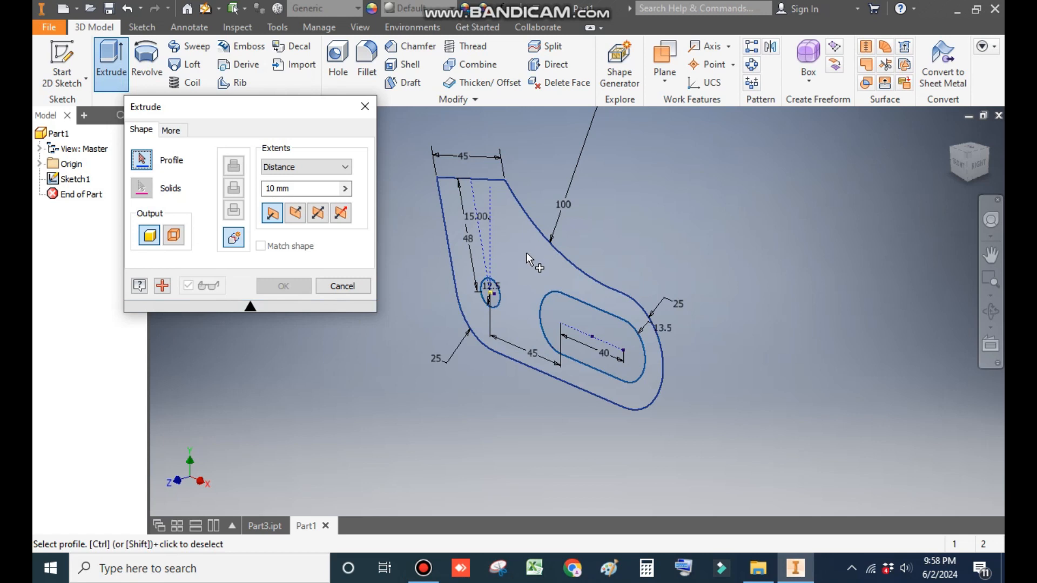
left_click(526, 251)
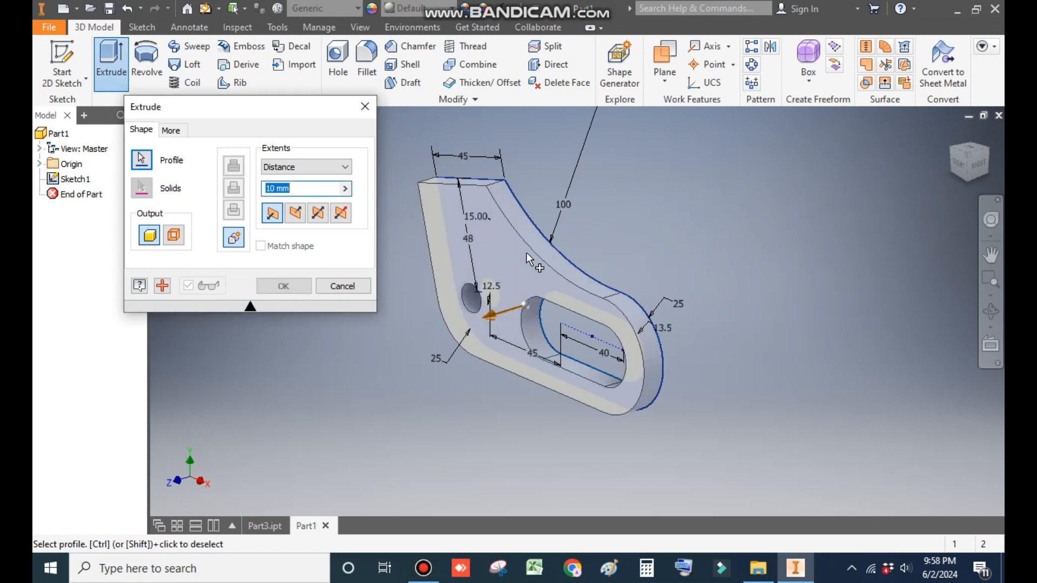
left_click(319, 215)
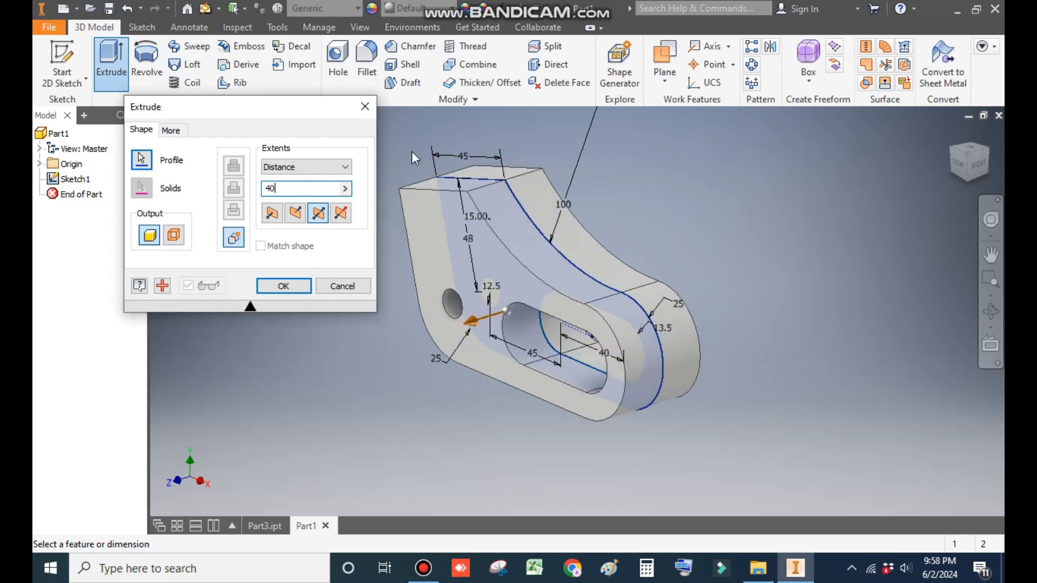
left_click(284, 287)
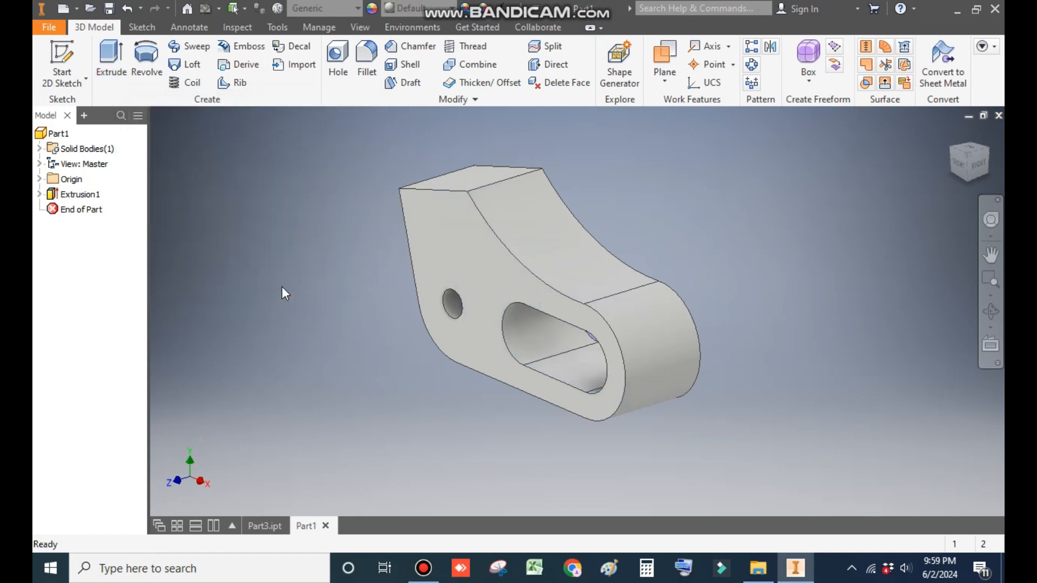
Step: Start a new 2D sketch on the XY plane
left_click(62, 65)
left_click(40, 180)
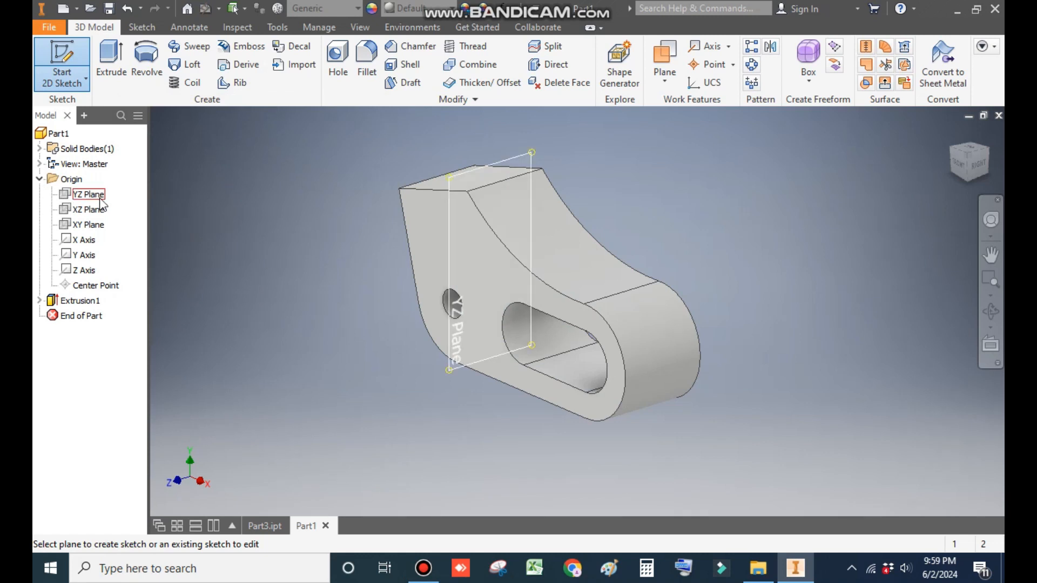
left_click(85, 223)
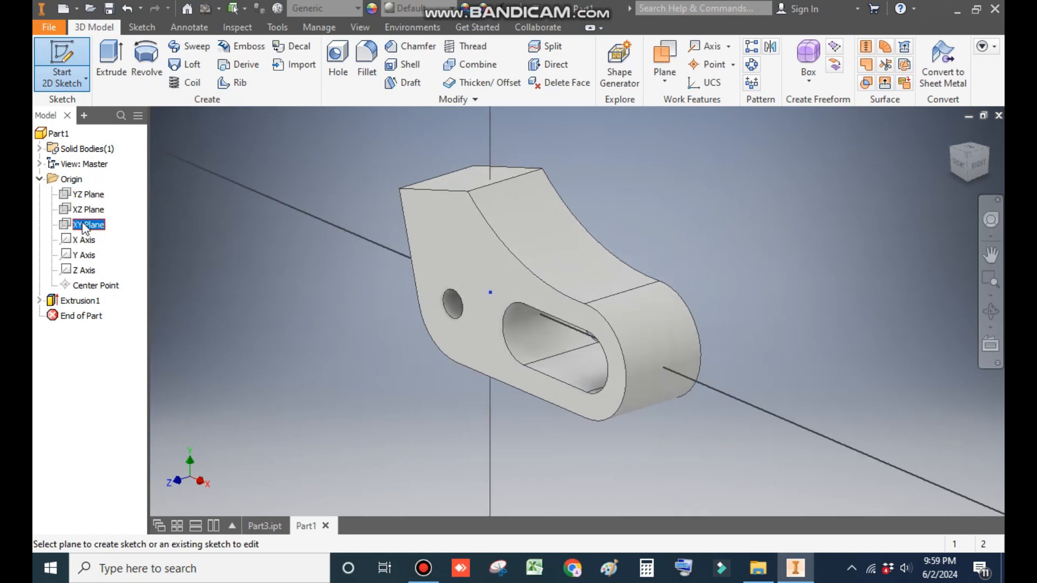
middle_click_drag(868, 277, 754, 259)
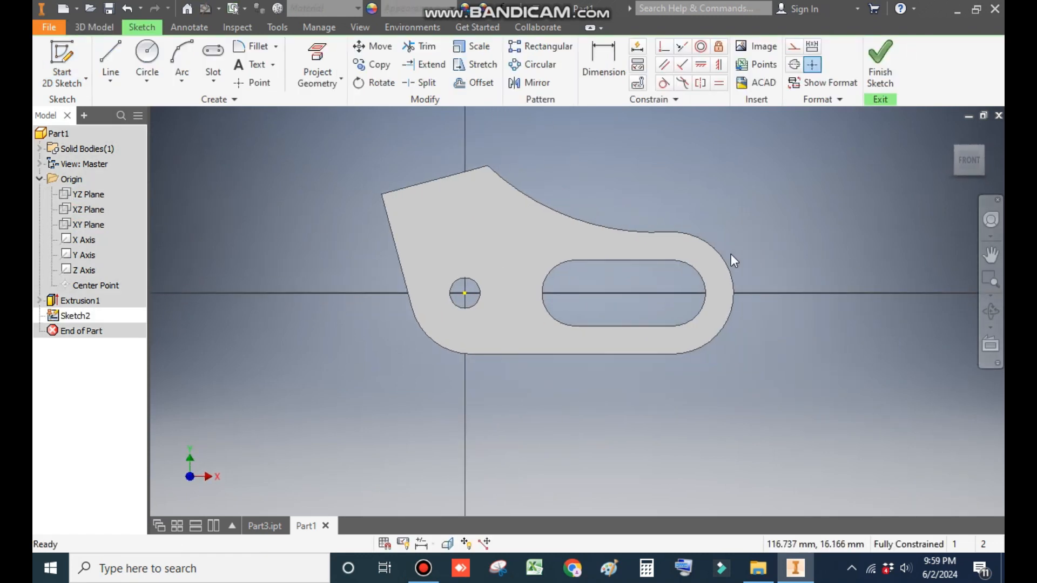
scroll(655, 240, "down", 5)
scroll(673, 204, "up", 4)
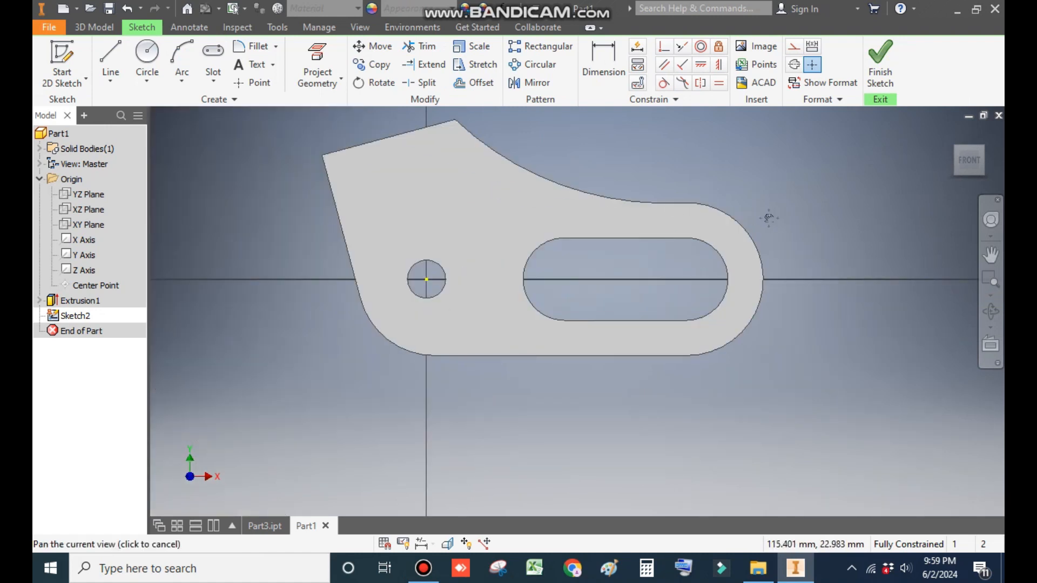
middle_click_drag(569, 142, 548, 151)
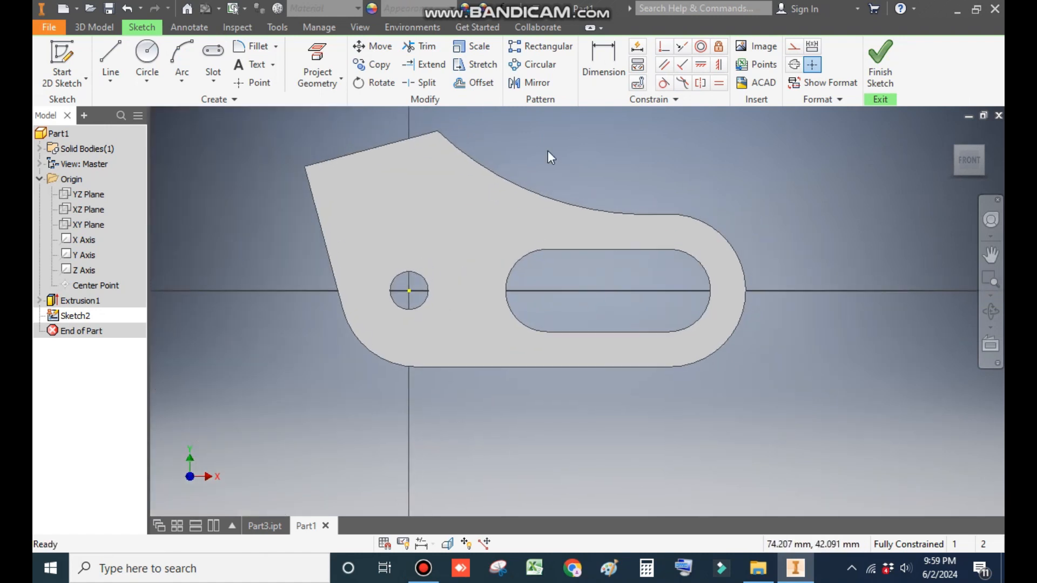
Step: Switch the visual style to Wireframe
left_click(360, 27)
left_click(205, 81)
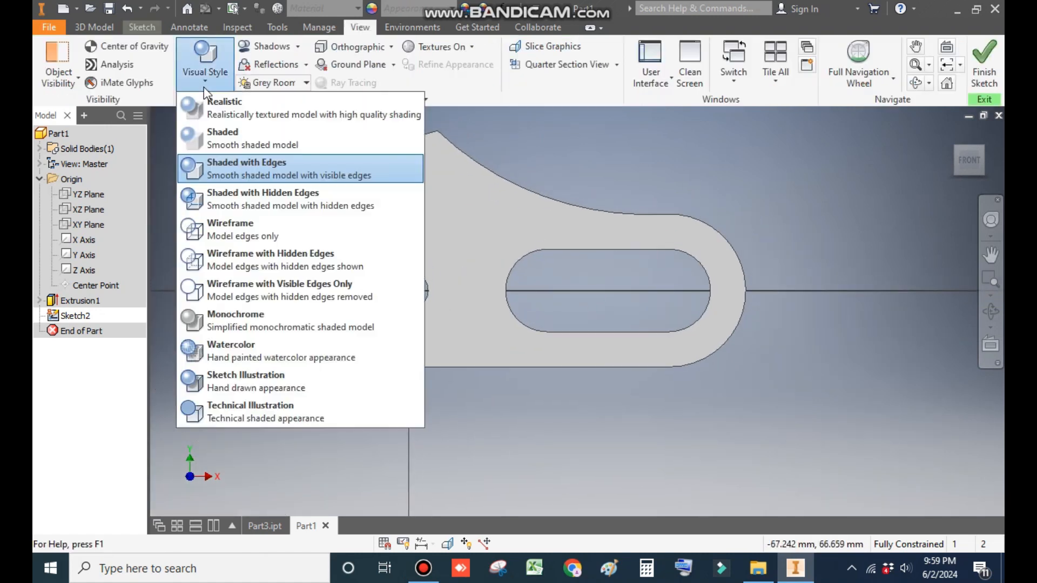
left_click(252, 231)
left_click(144, 28)
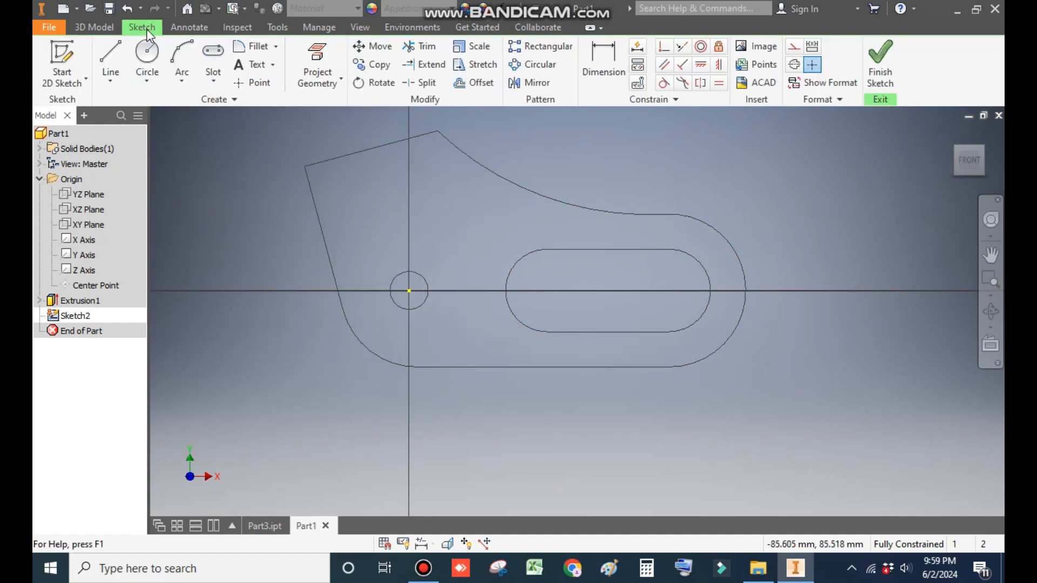
Step: Draw a line from the upper curved edge down to the bottom edge and constrain it vertical
left_click(110, 50)
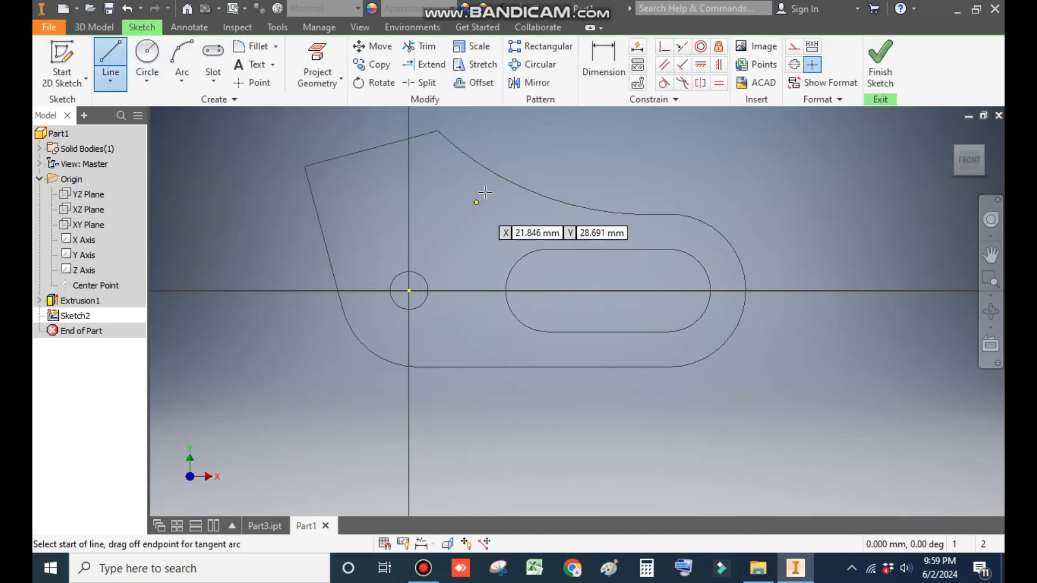
left_click(482, 167)
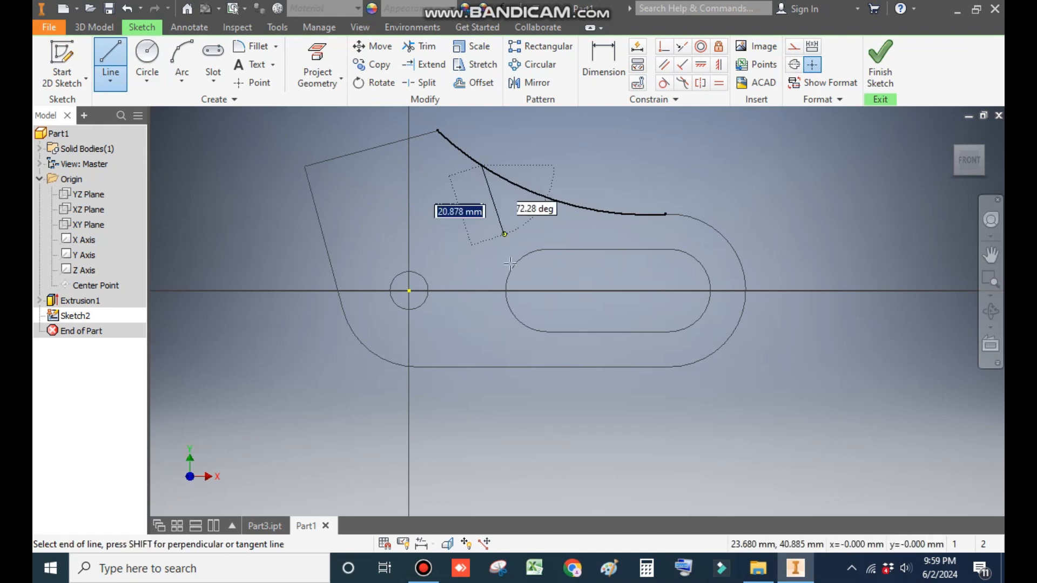
left_click(486, 369)
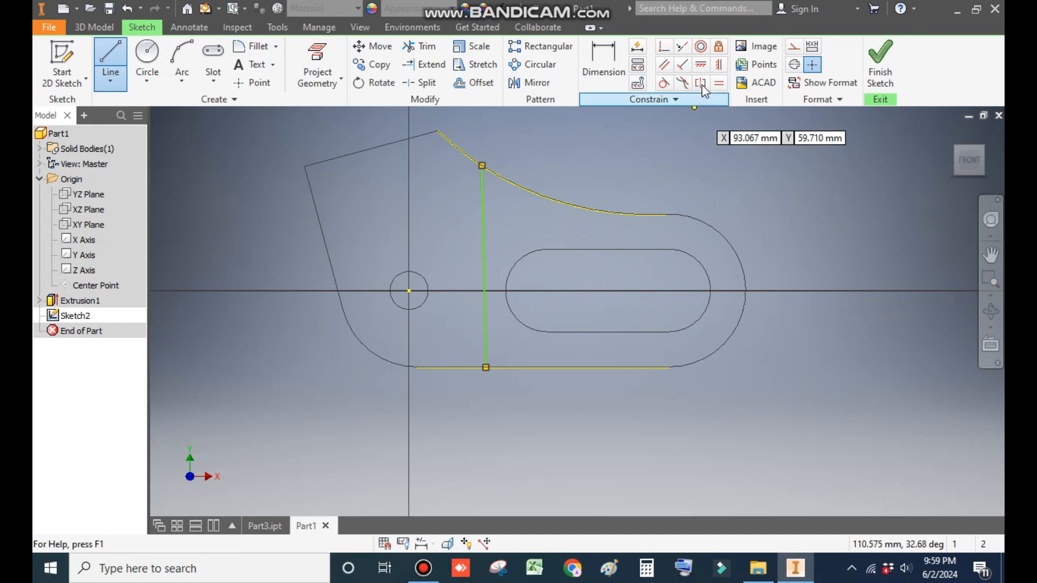
left_click(719, 64)
left_click(483, 221)
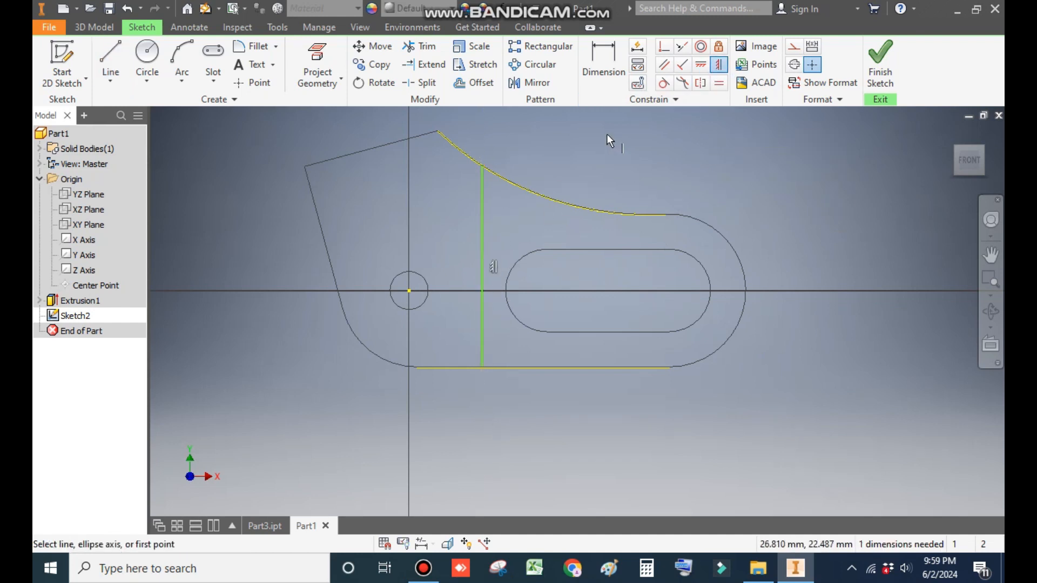
Step: Dimension the distance from the vertical line to the slot's left arc center as 25 mm
left_click(602, 54)
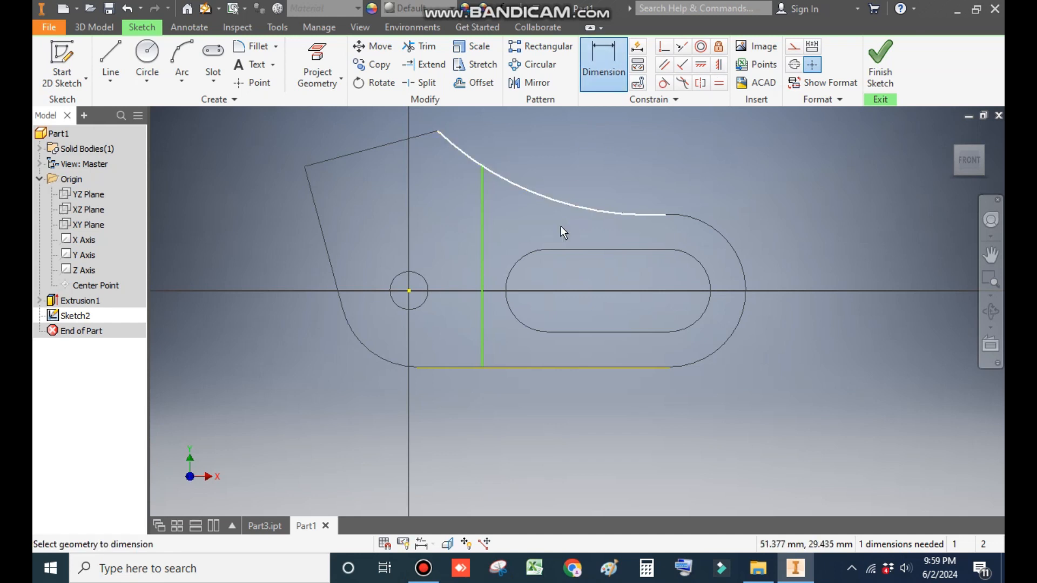
left_click(482, 274)
left_click(525, 257)
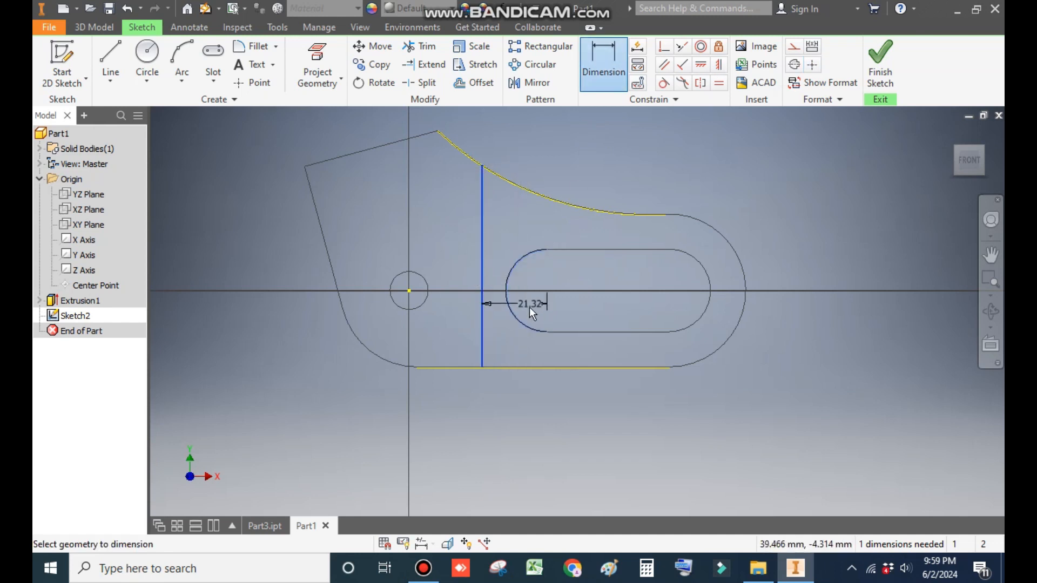
left_click(522, 416)
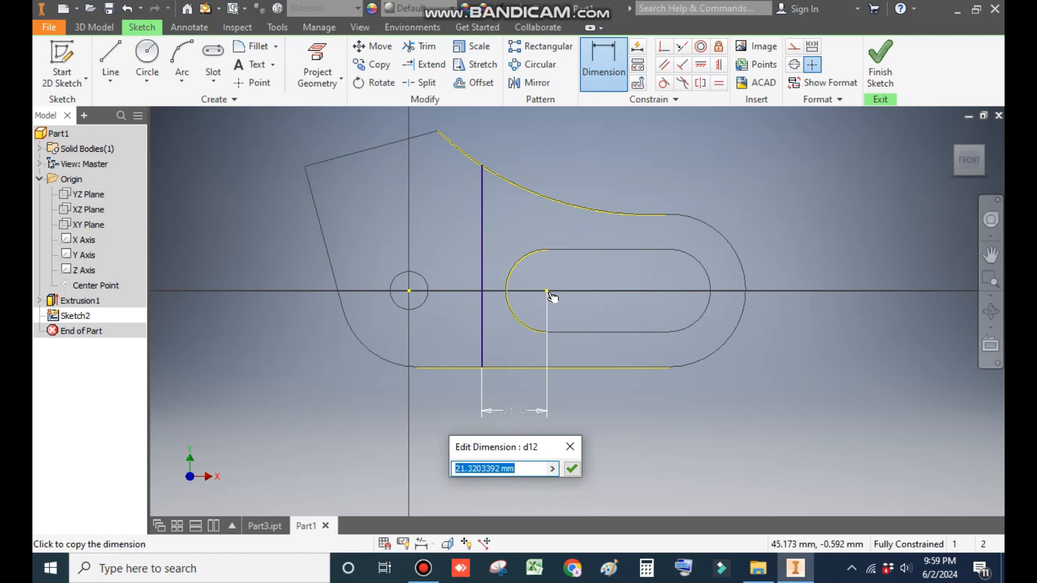
type("25")
key("Return")
key("Escape")
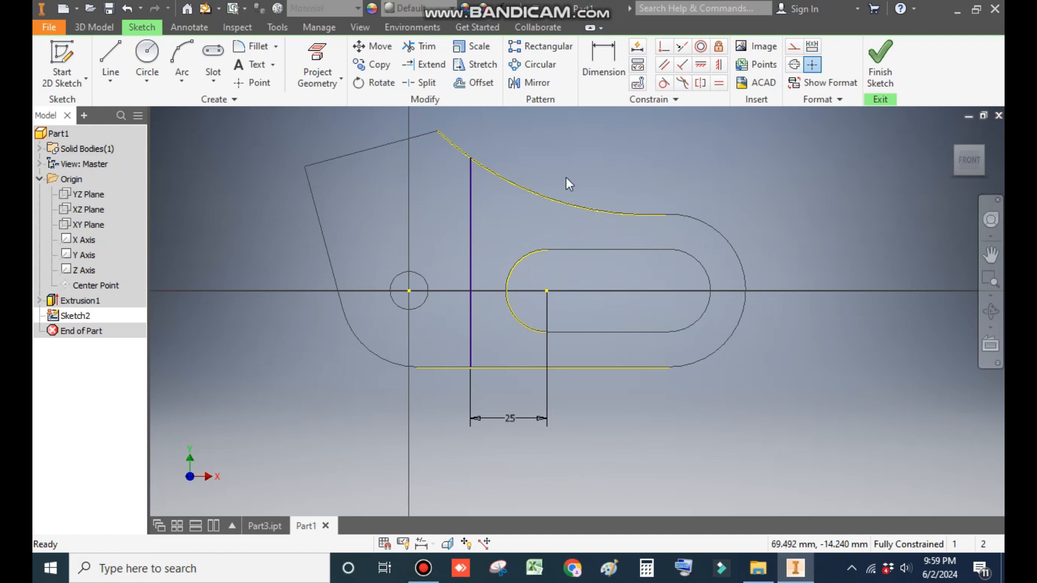
Step: Trace the upper curved edge with a three-point arc from the vertical line's top to where the curve meets the rounded end
left_click(183, 82)
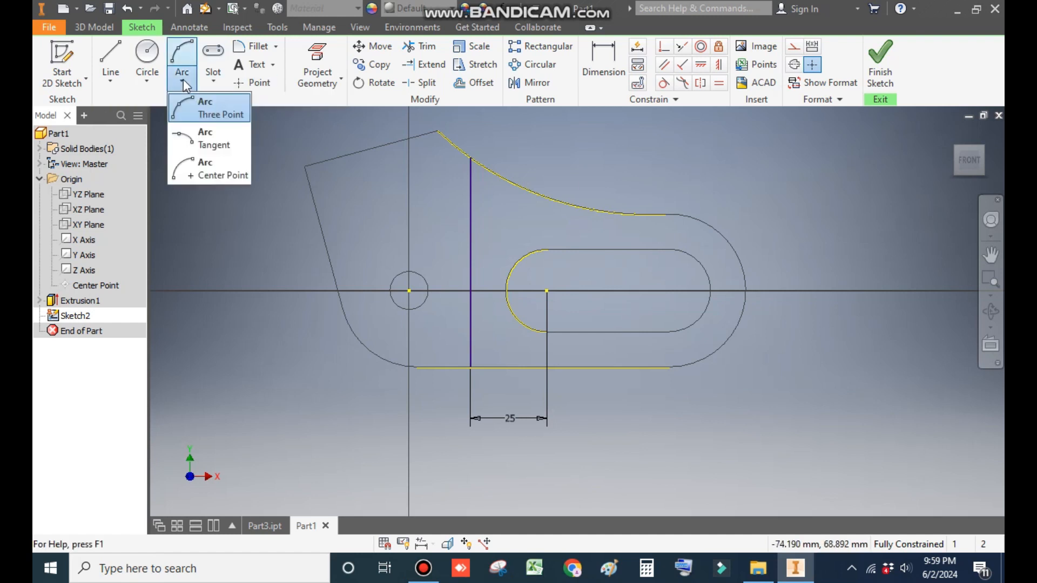
left_click(215, 111)
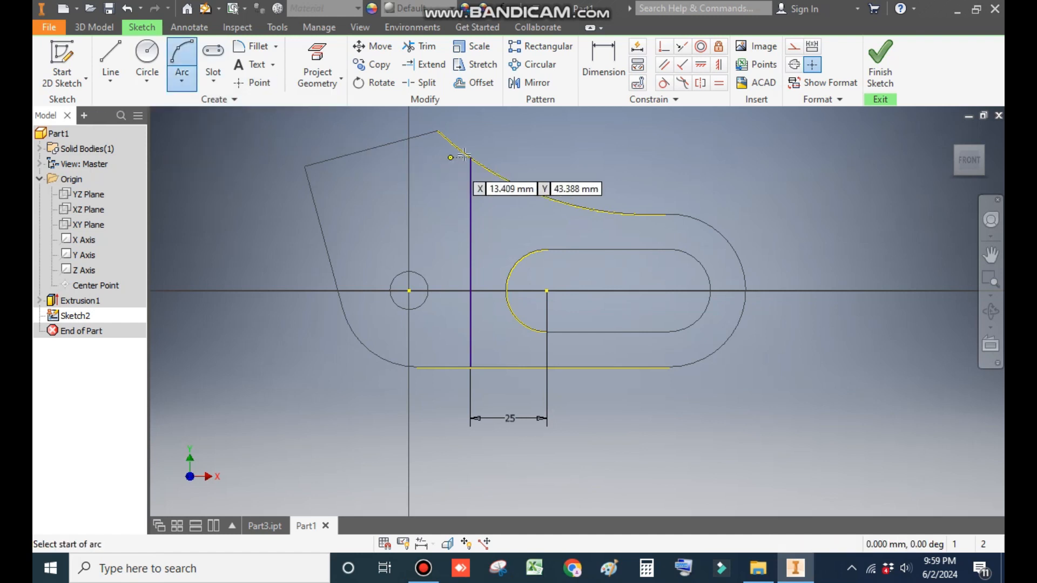
left_click(471, 158)
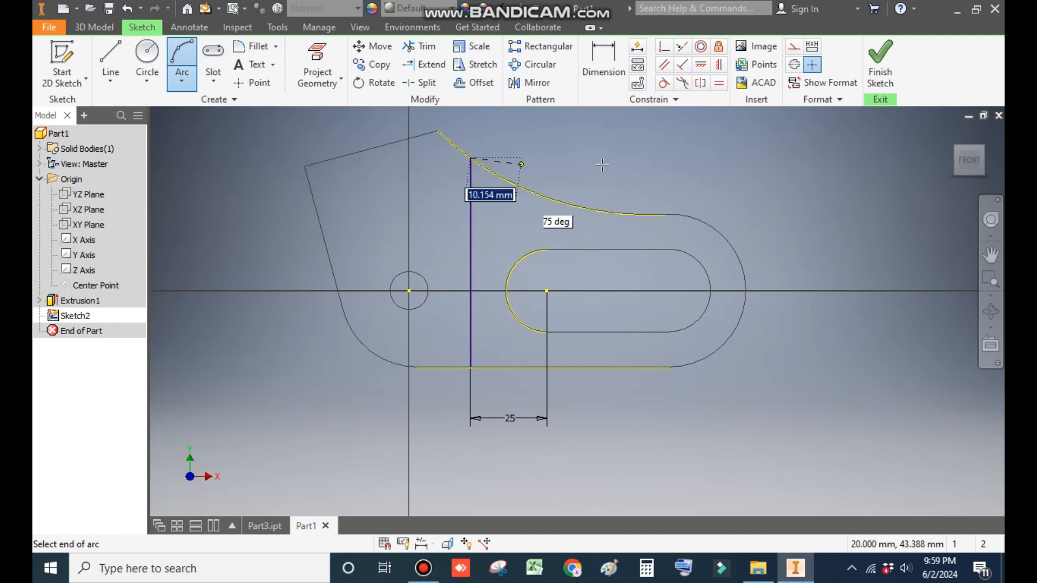
left_click(664, 215)
left_click(605, 211)
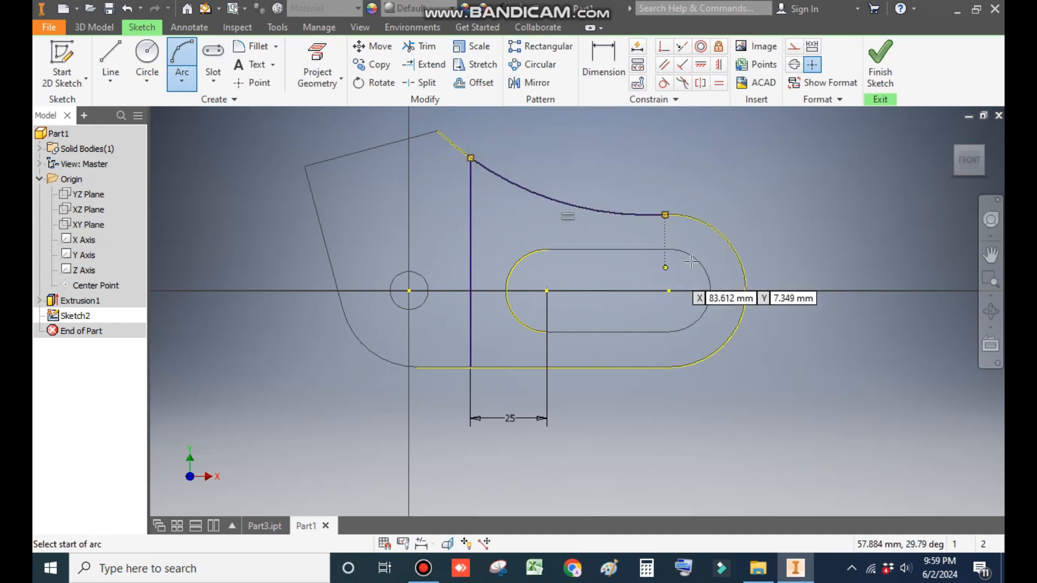
Step: Draw a three-point arc along the rounded right end, from the upper curve's end down to the bottom edge
left_click(666, 215)
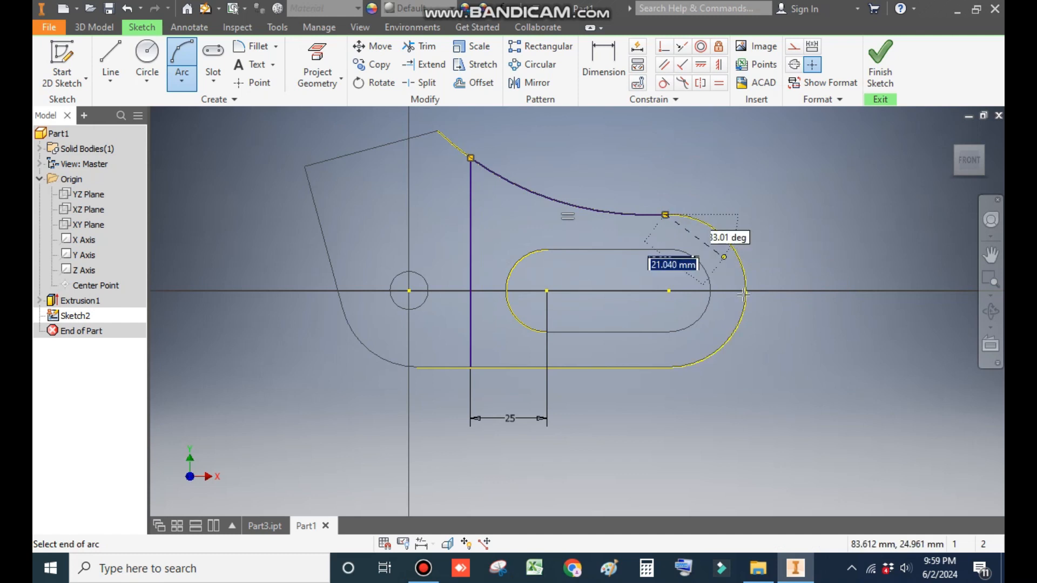
left_click(668, 367)
left_click(746, 292)
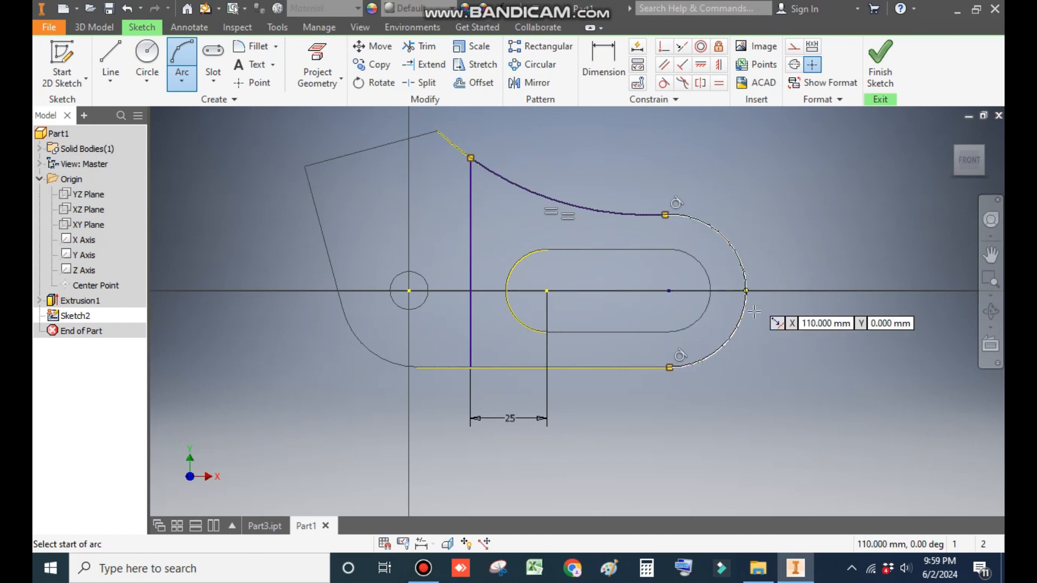
Step: Draw a line along the bottom edge from the vertical line to the right arc's end, then finish the sketch
left_click(112, 57)
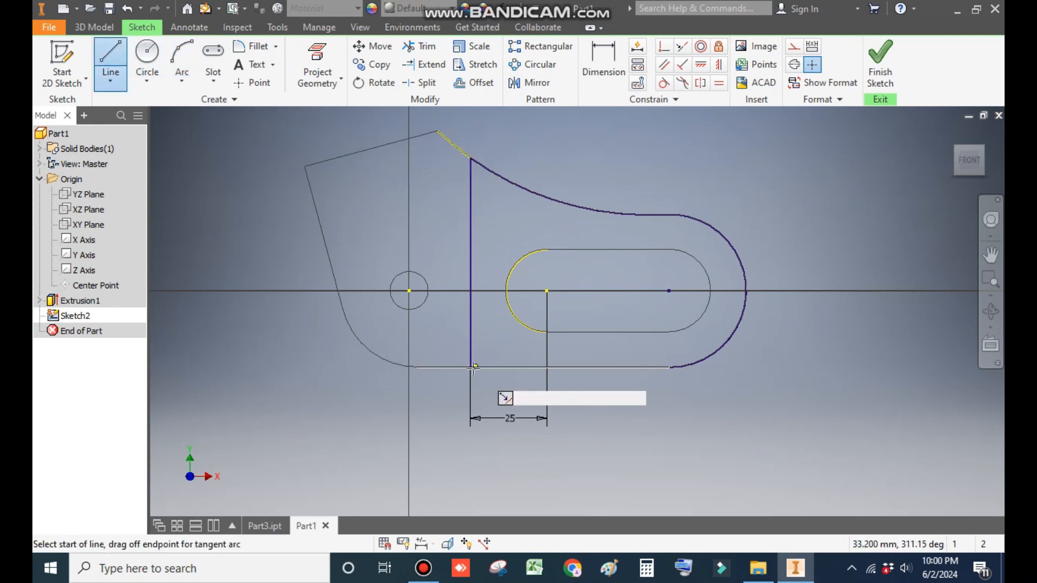
left_click(471, 367)
left_click(669, 367)
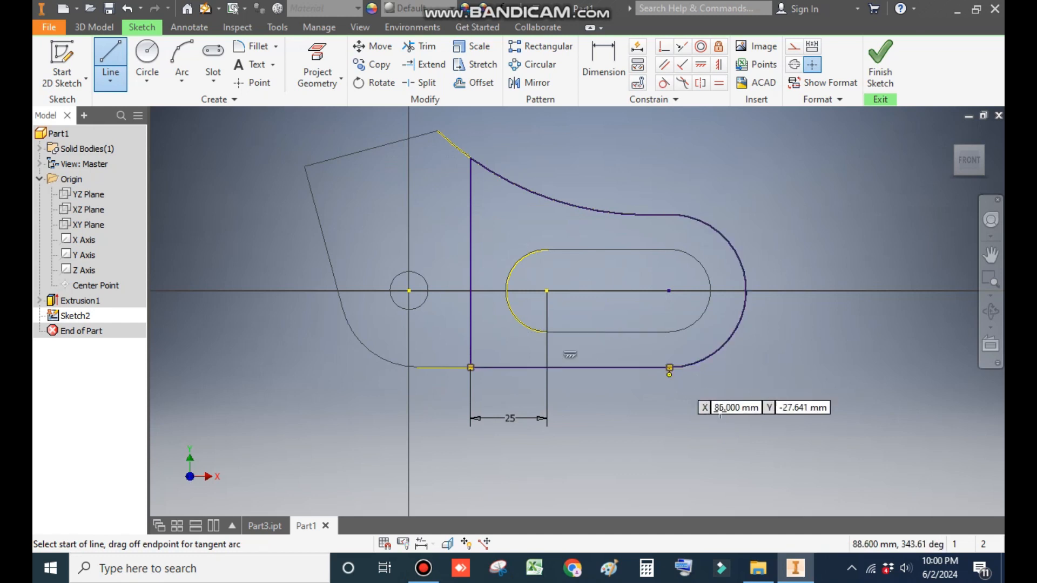
key("Escape")
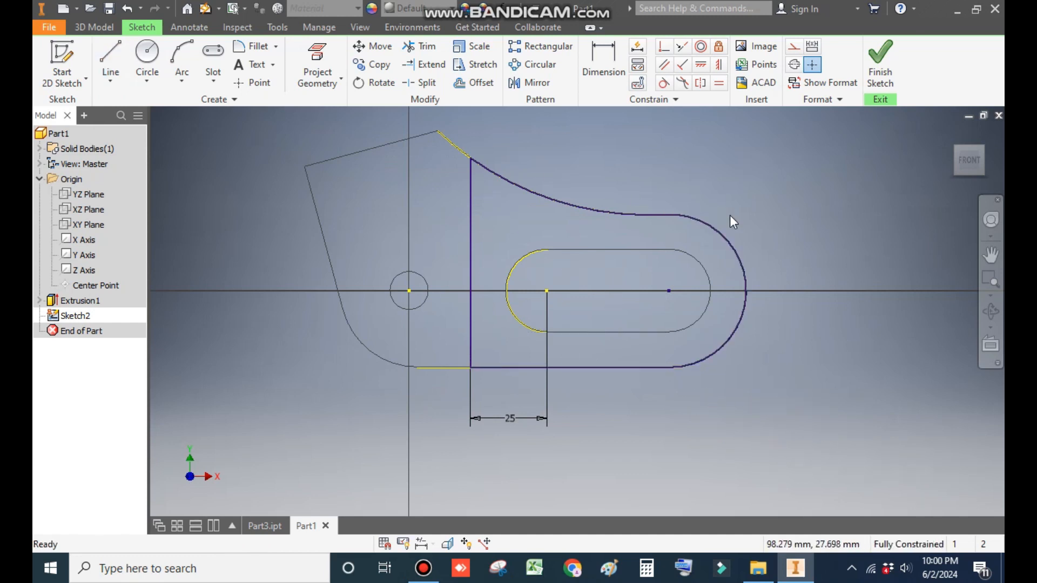
left_click(880, 62)
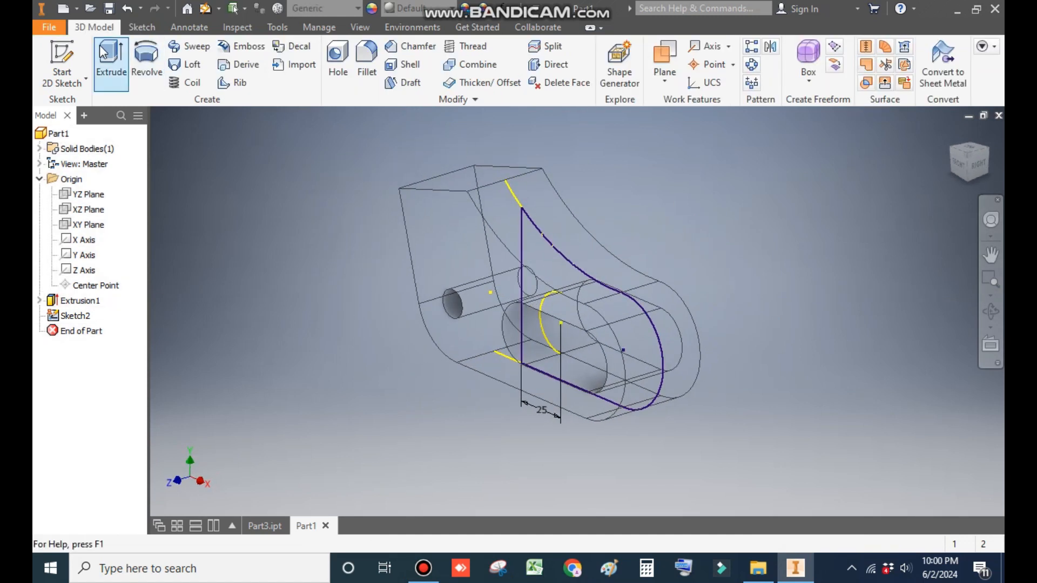
Step: Extrude the closed profile as a symmetric cut 15 mm wide through the bracket
left_click(111, 62)
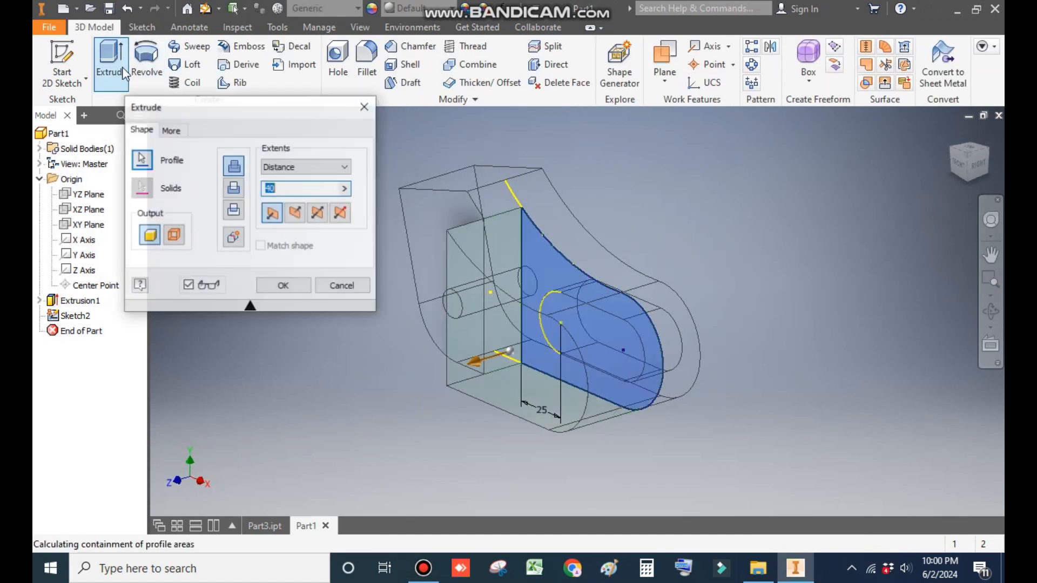
left_click(319, 214)
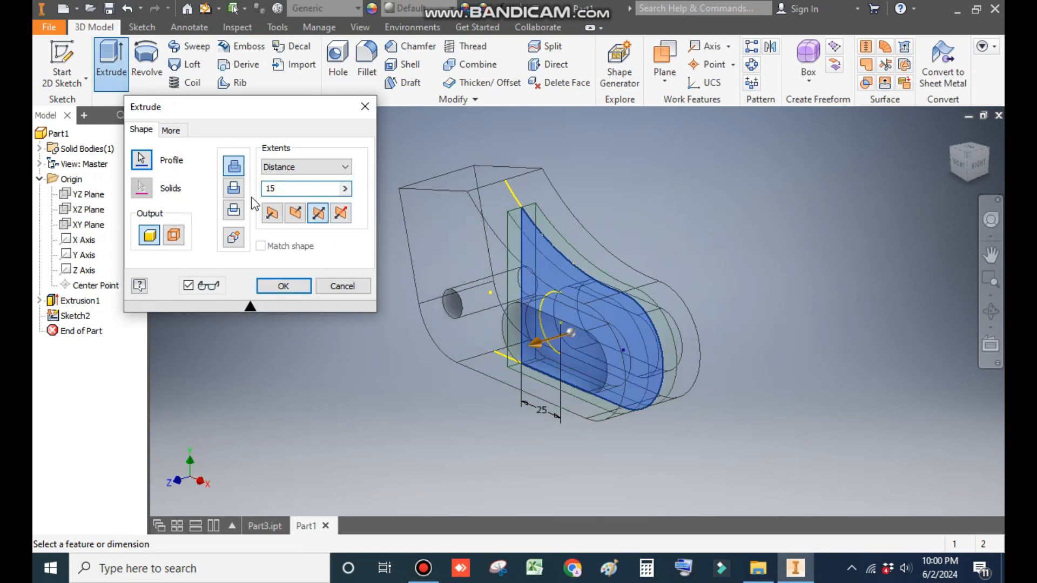
left_click(234, 191)
left_click(284, 285)
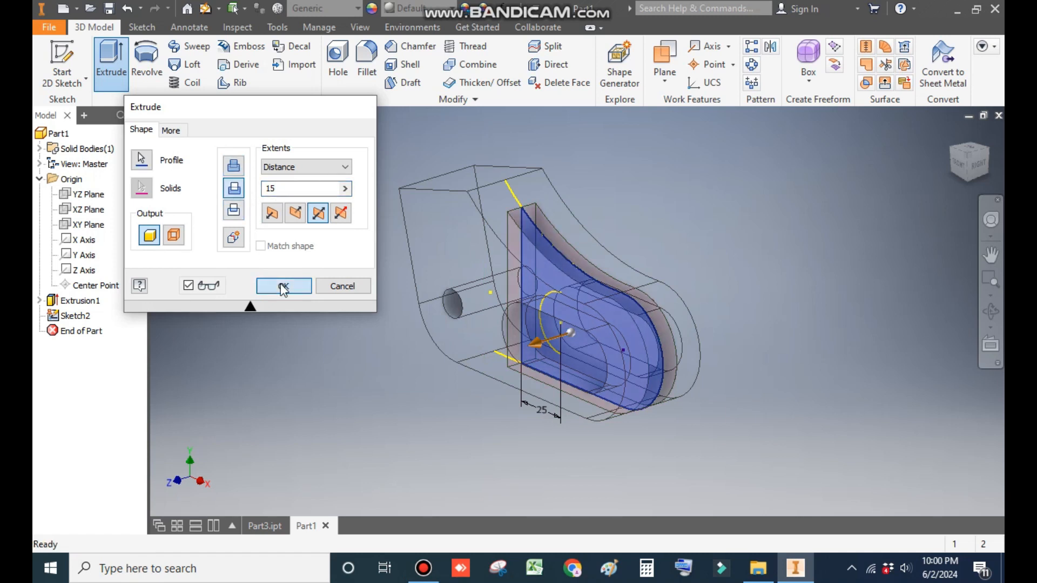
Step: Switch the visual style back to a shaded display
left_click(360, 28)
left_click(205, 62)
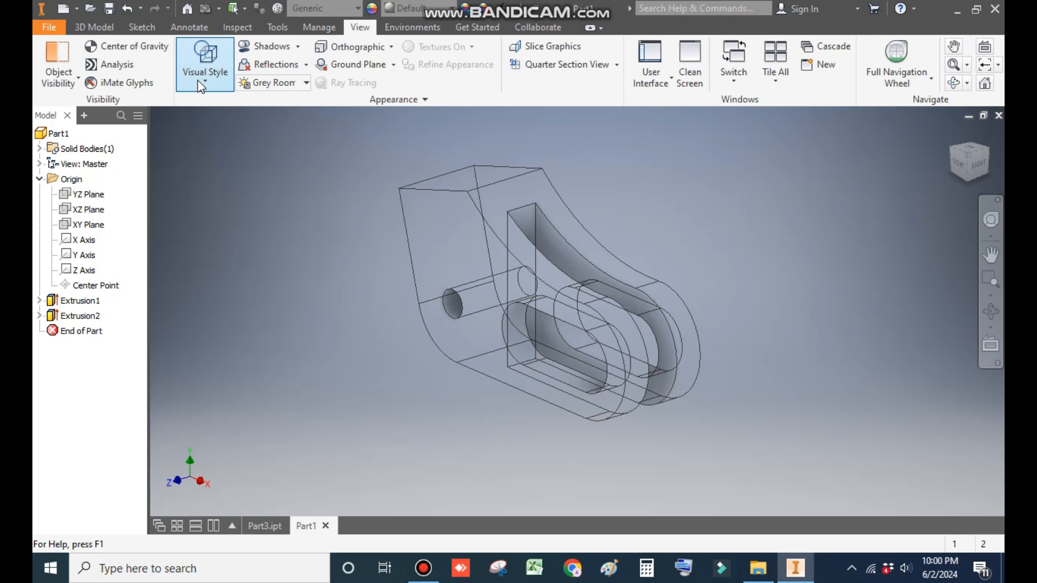
left_click(219, 169)
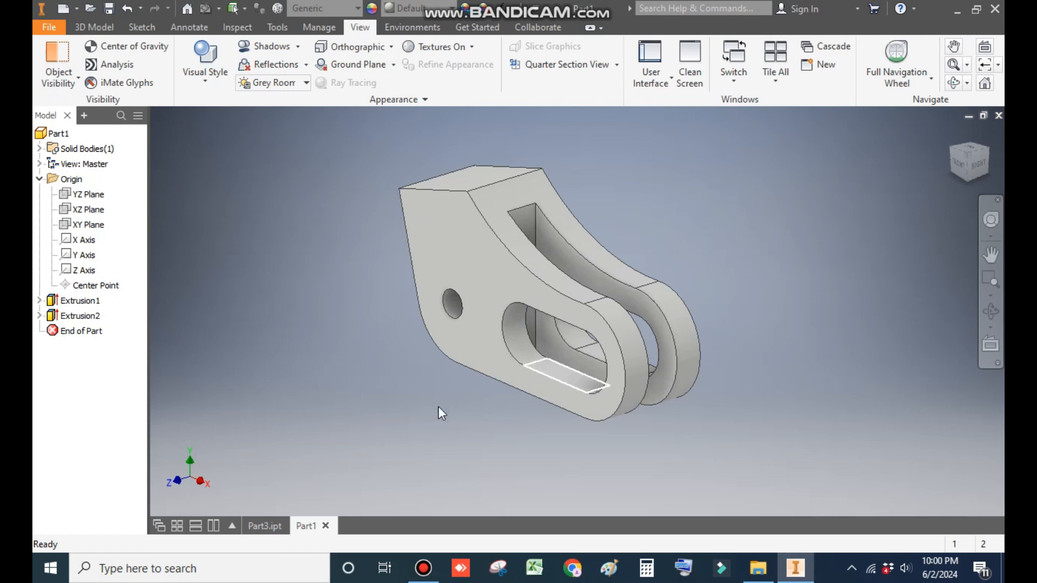
Step: Compare the model with the reference part in Part3, then return to Part1
left_click(259, 522)
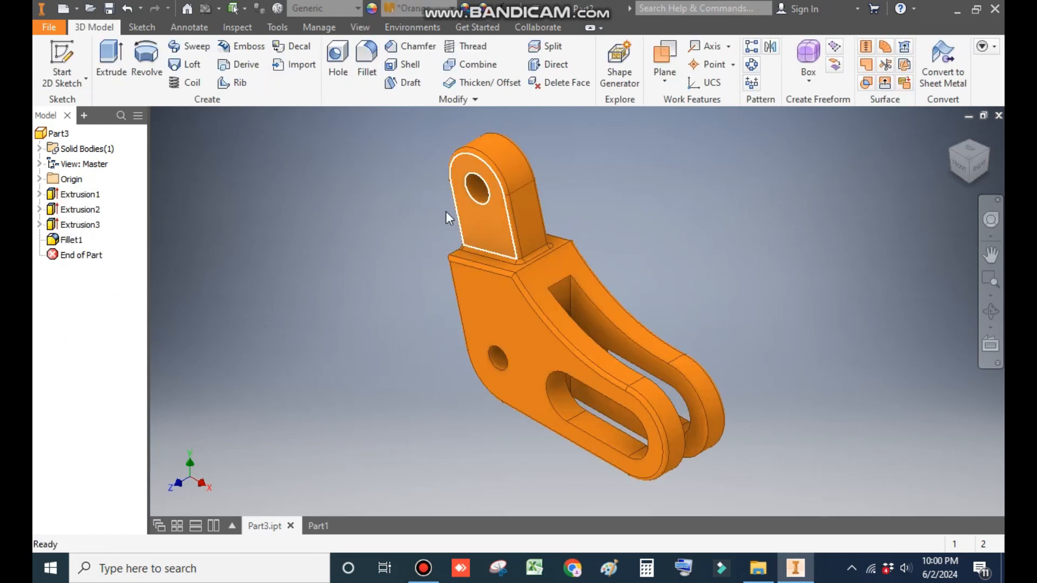
left_click(323, 528)
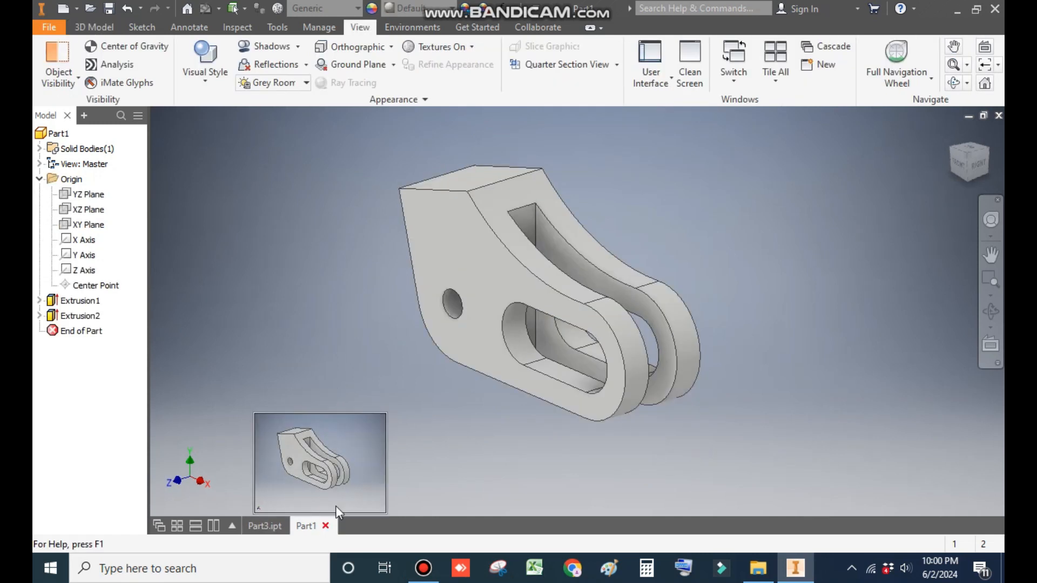
Step: Start a new 2D sketch on the XY plane
middle_click_drag(399, 207, 470, 238)
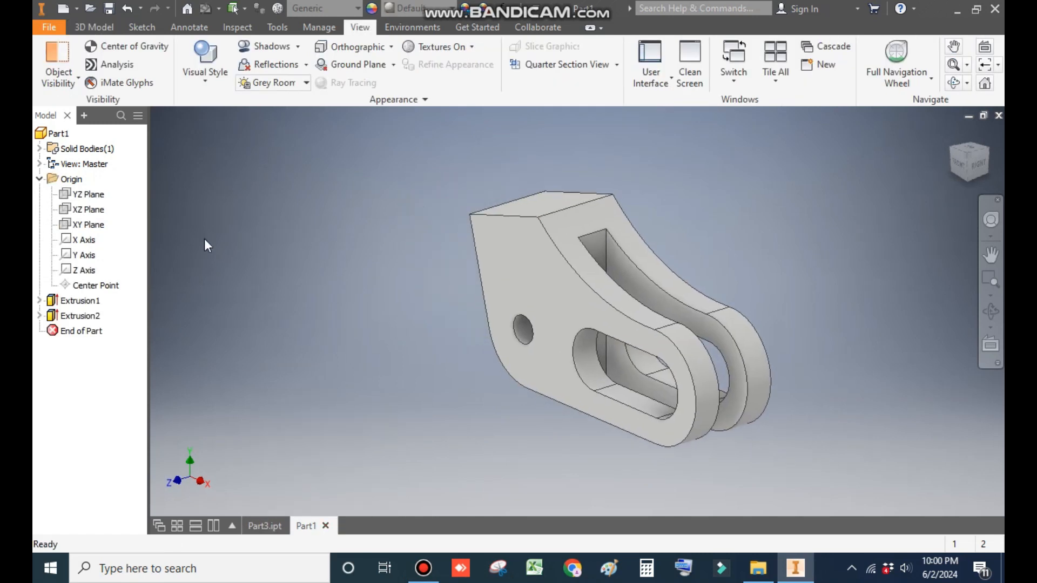
left_click(88, 225)
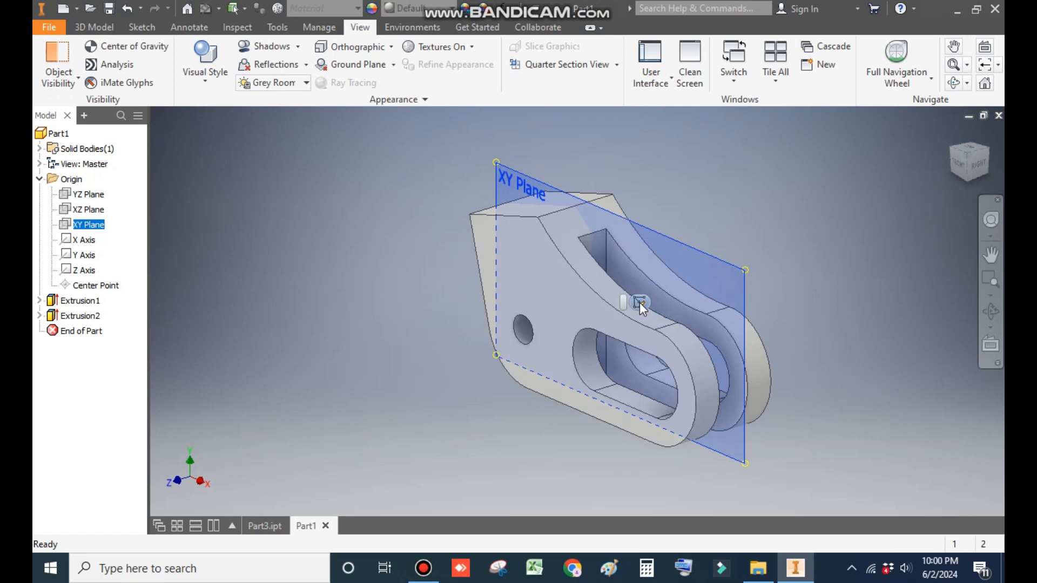
left_click(637, 299)
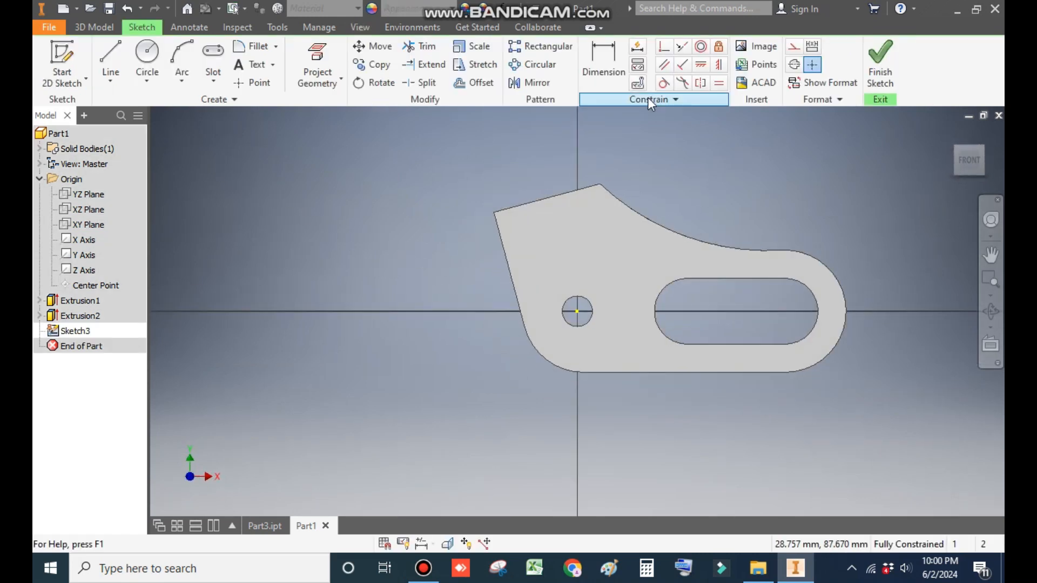
Step: Draw three connected lines forming a rectangular tab on the bracket's angled top edge
middle_click_drag(659, 183, 613, 215)
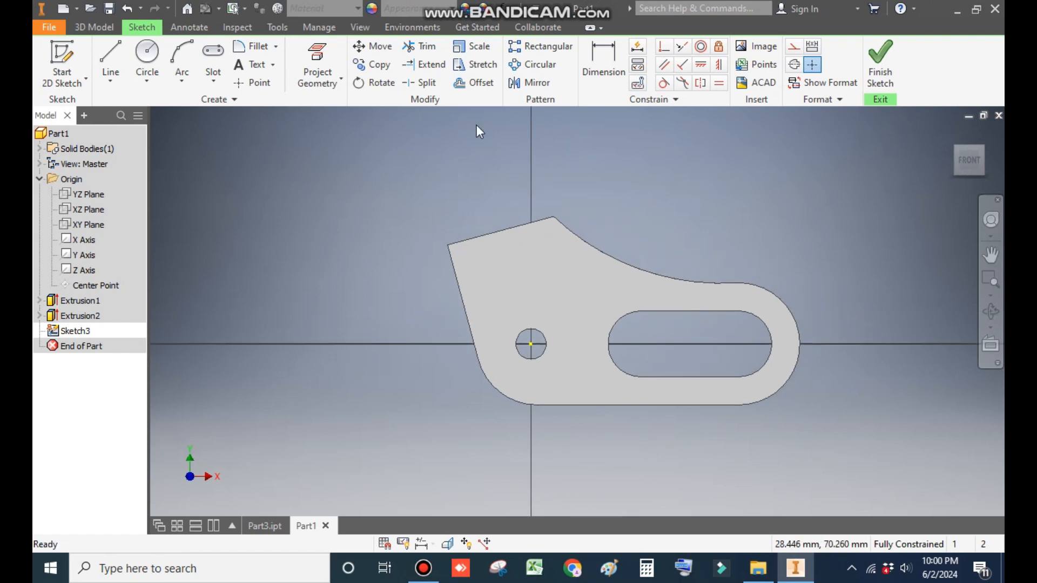
left_click(108, 54)
left_click(450, 244)
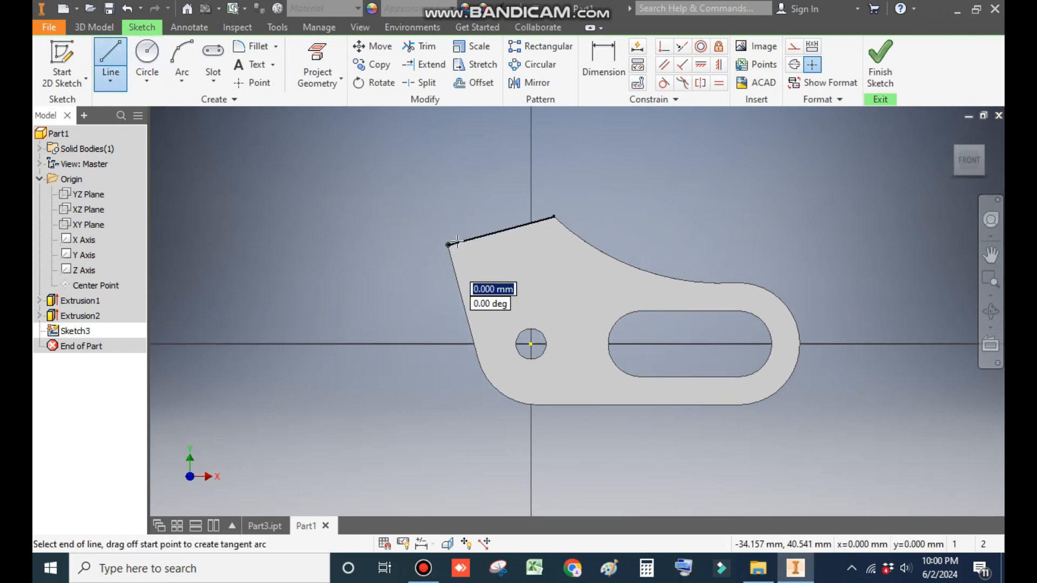
left_click(417, 126)
middle_click_drag(491, 205, 480, 273)
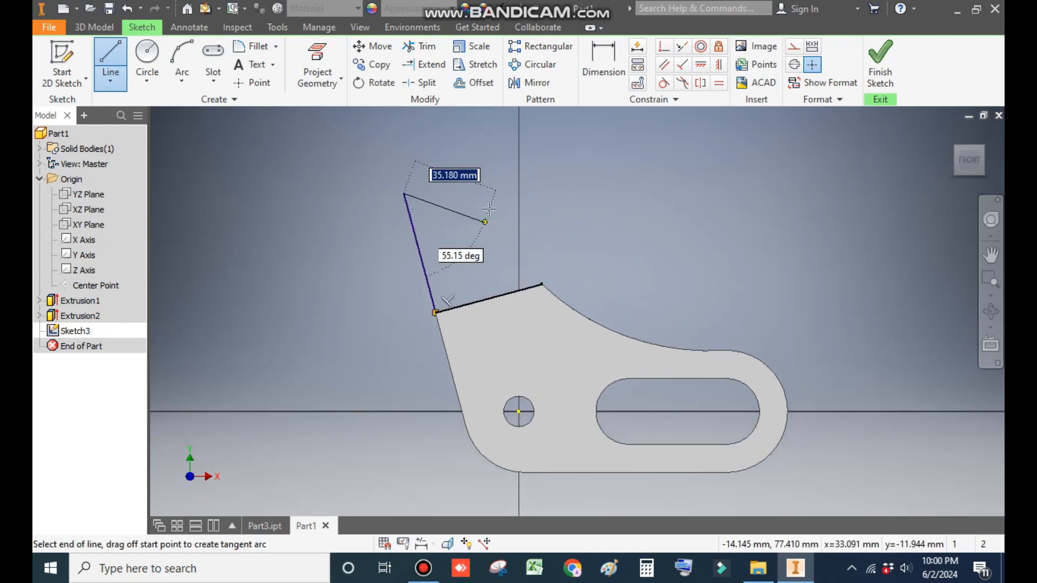
left_click(486, 172)
left_click(516, 291)
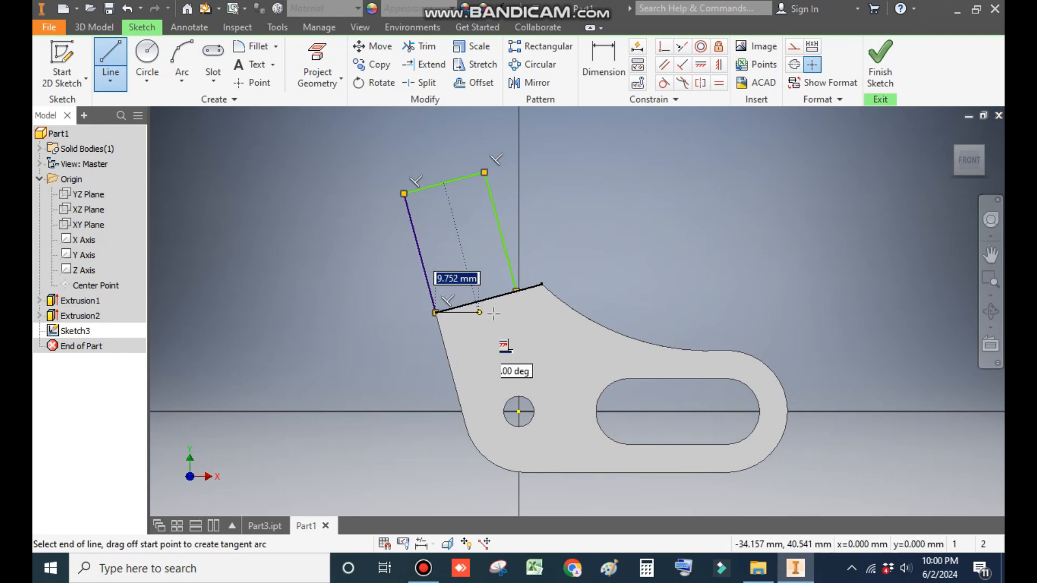
left_click(516, 291)
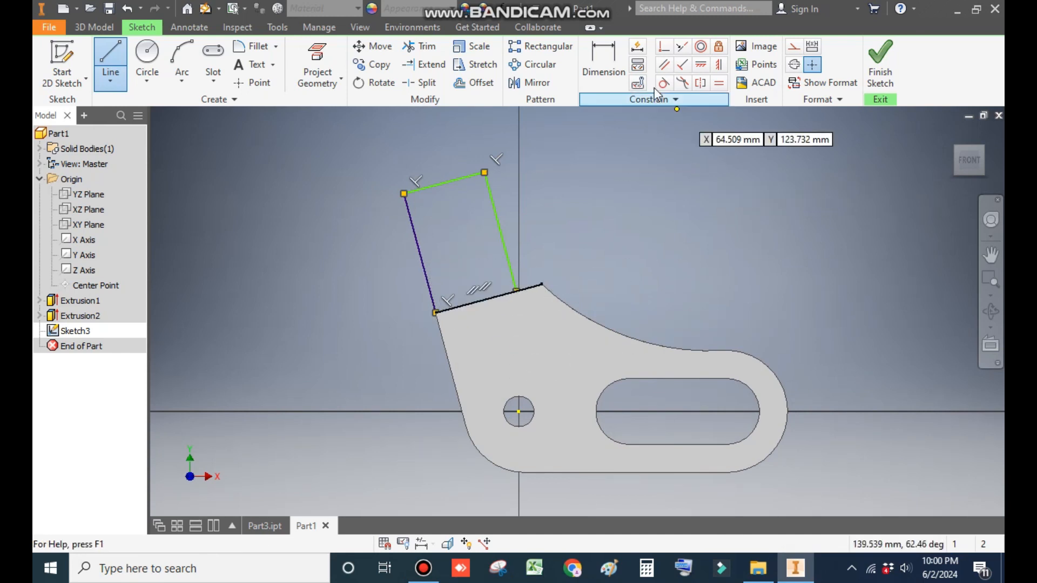
Step: Add an aligned dimension of 35 mm to the tab's left side
left_click(603, 64)
left_click(418, 241)
right_click(358, 271)
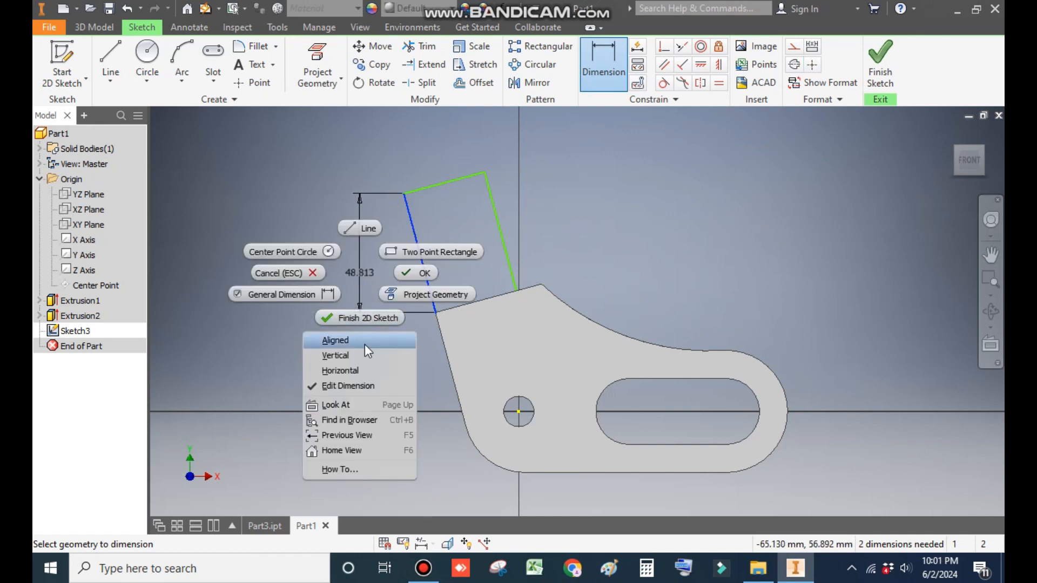
left_click(365, 345)
left_click(377, 281)
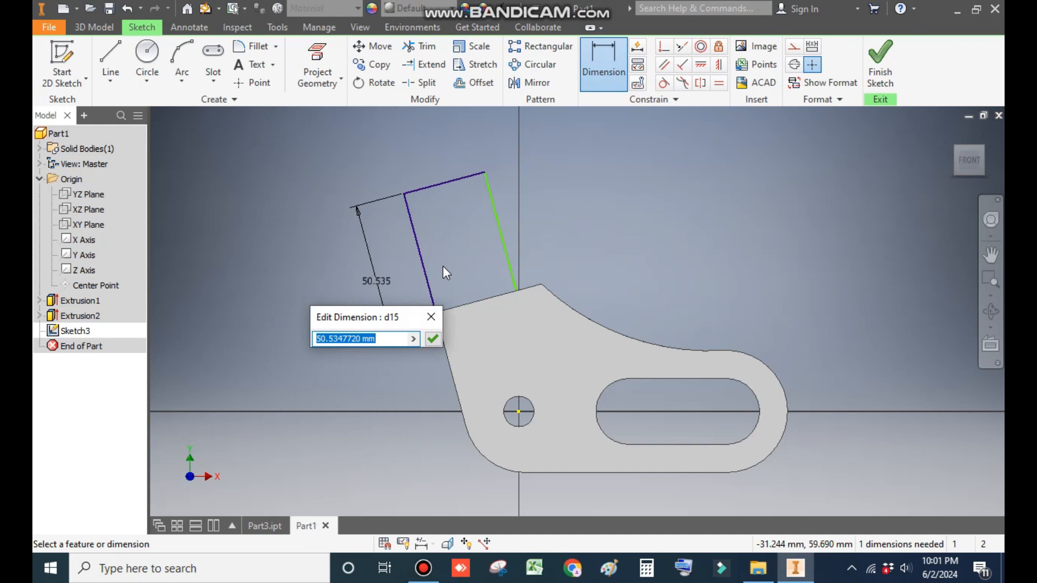
type("35")
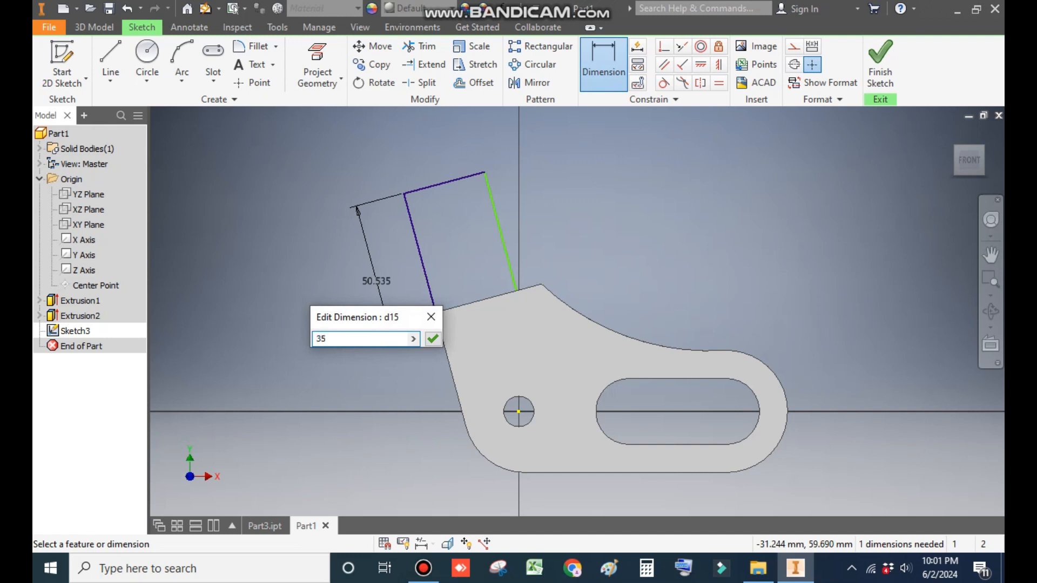
key("Return")
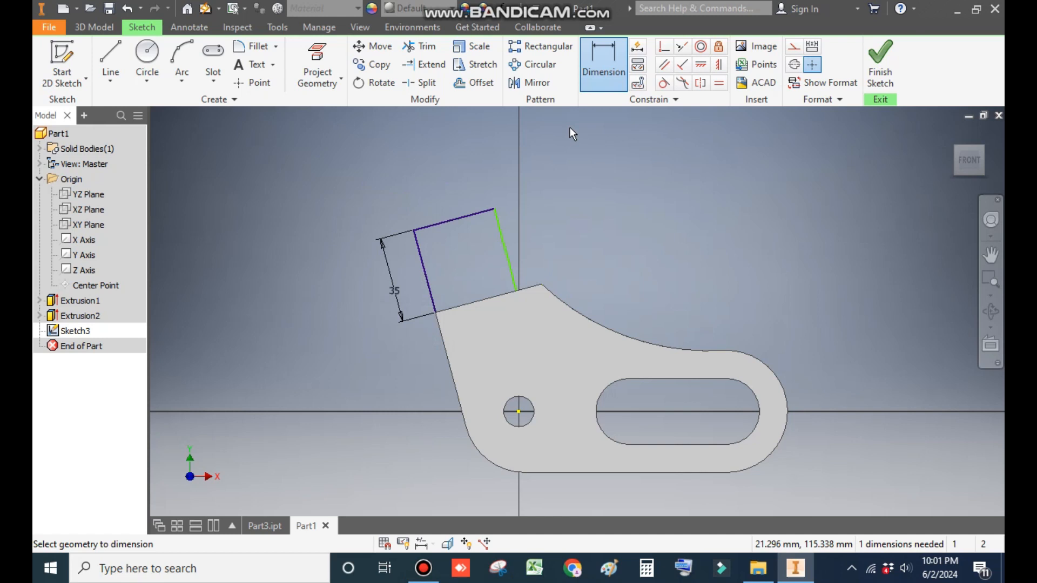
Step: Add an aligned dimension of 40 mm to the tab's top edge
left_click(459, 219)
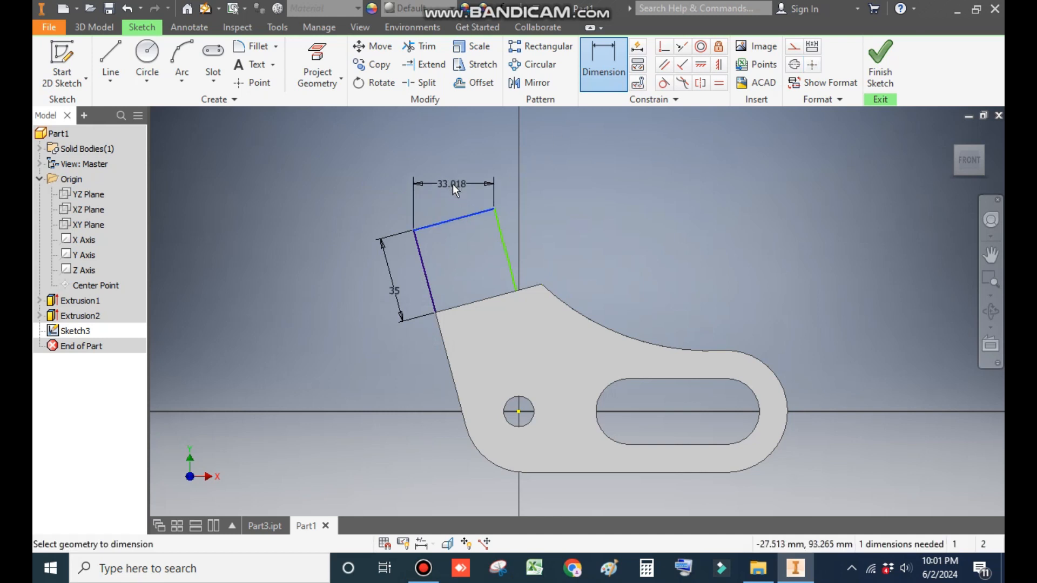
right_click(454, 186)
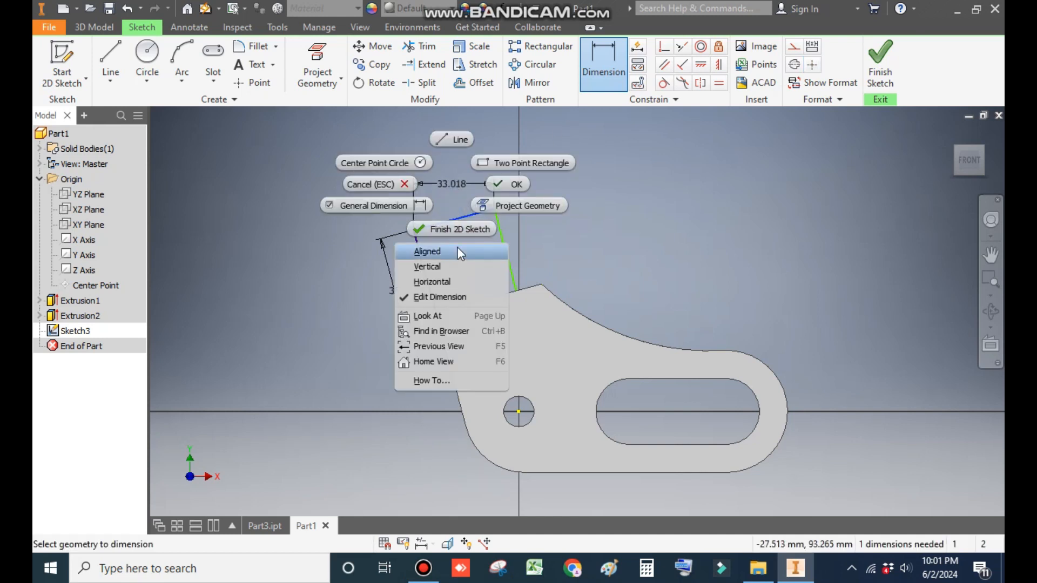
left_click(457, 251)
left_click(438, 192)
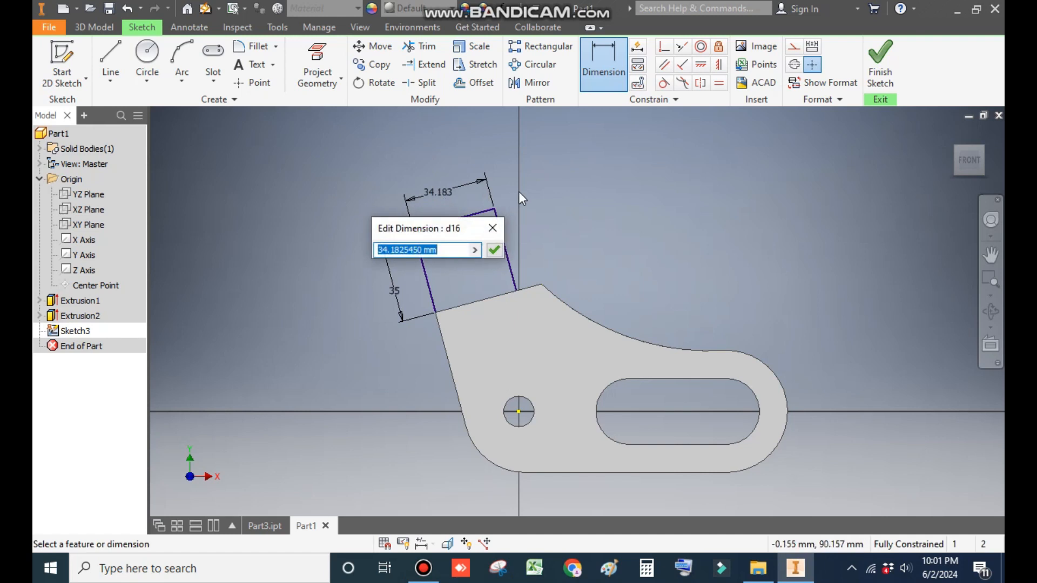
type("40")
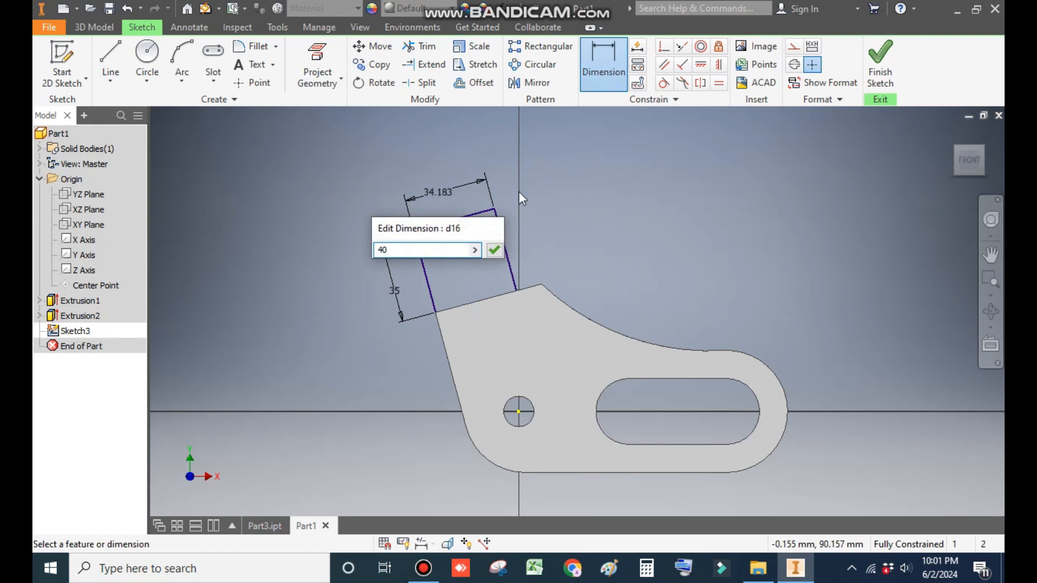
key("Return")
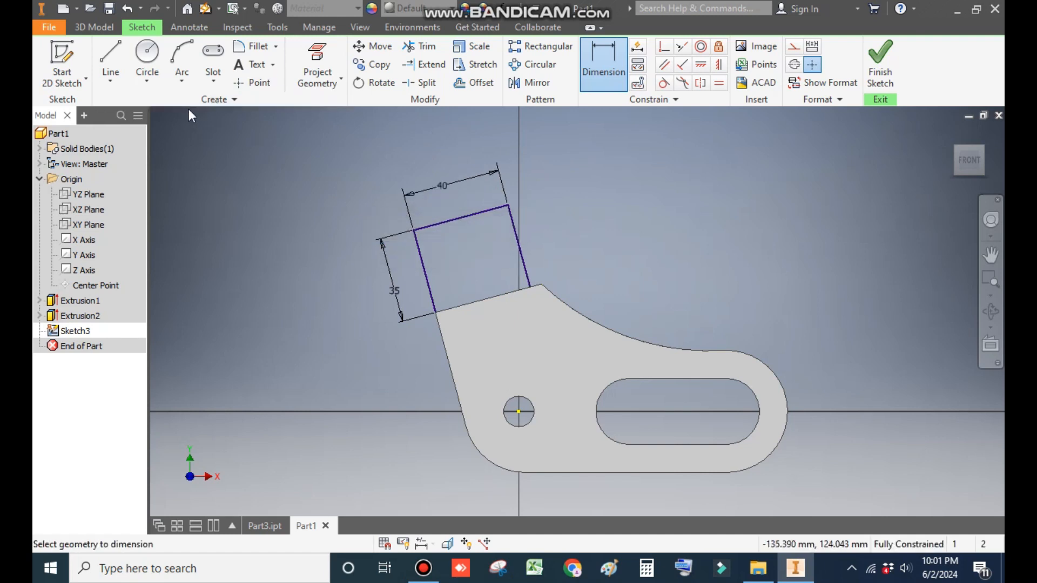
Step: Draw a three-point arc capping the top of the tab between its two upper corners
left_click(182, 82)
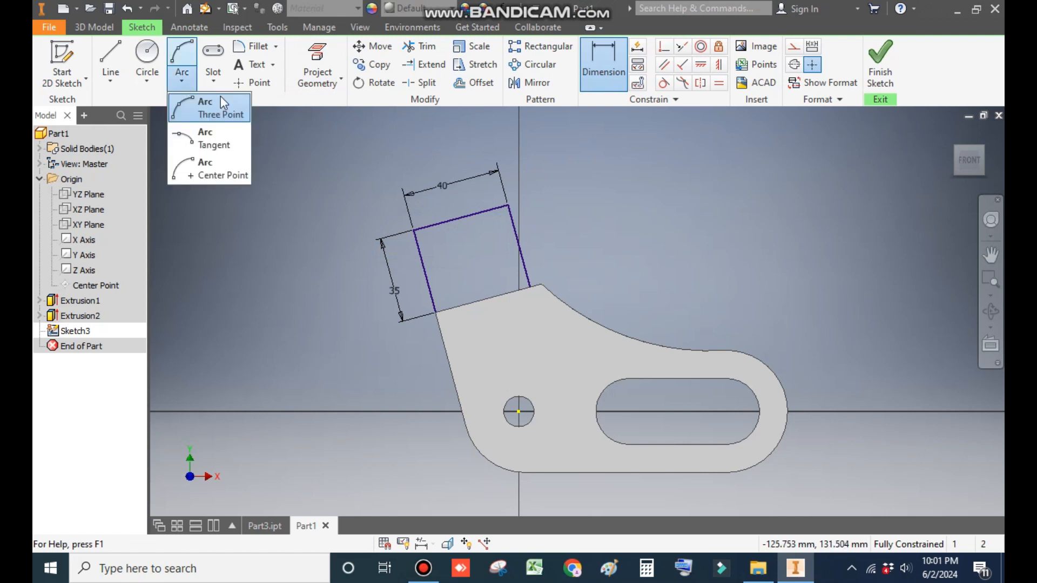
left_click(227, 111)
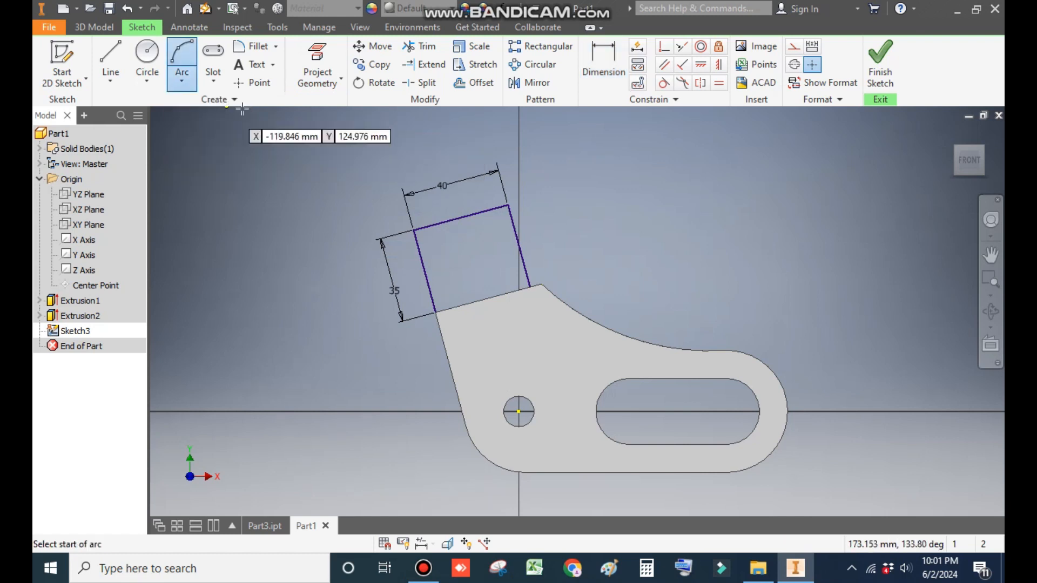
left_click(414, 230)
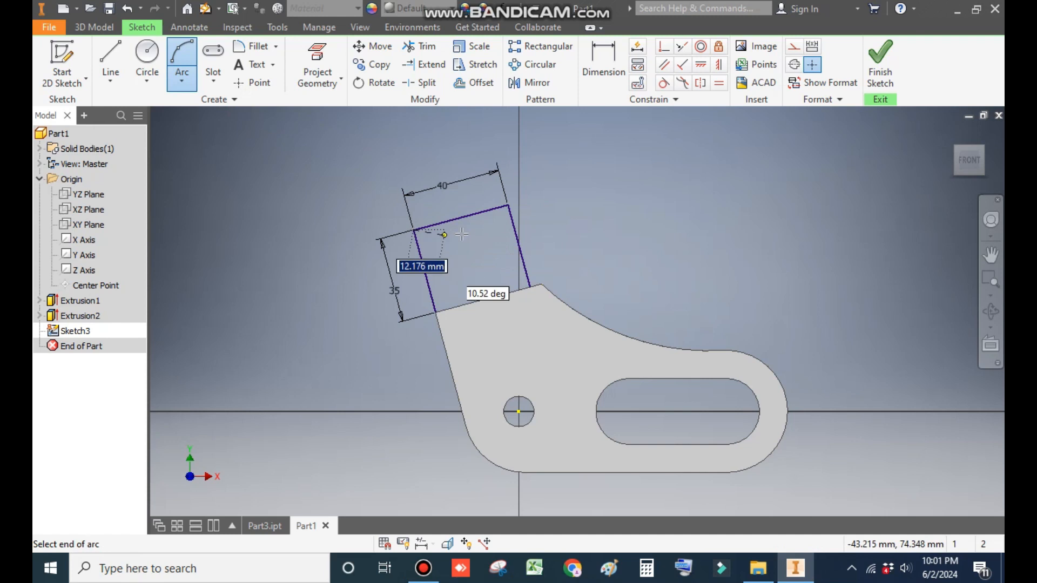
left_click(508, 205)
left_click(461, 169)
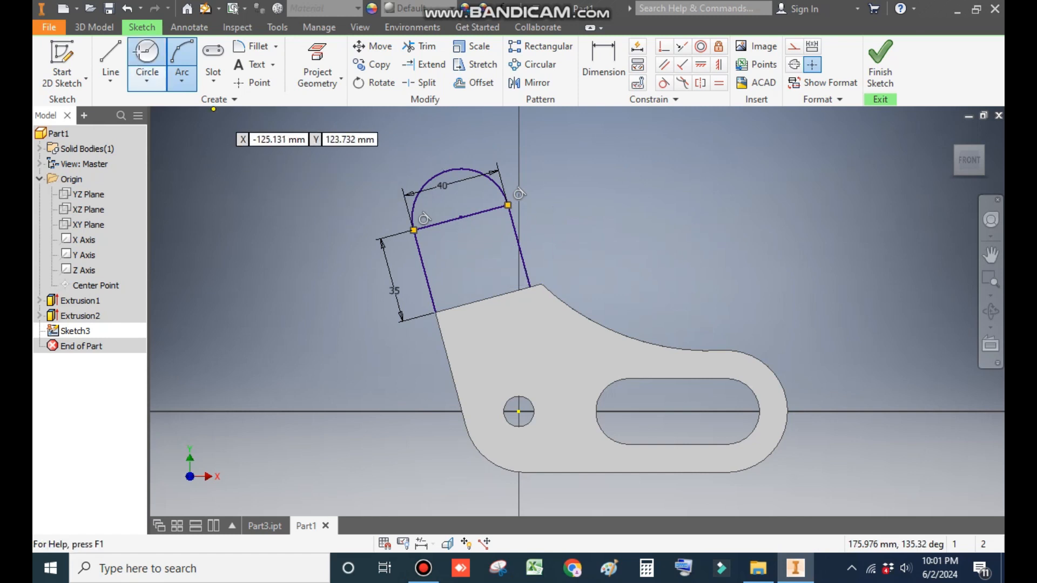
Step: Draw a circle of 16 mm diameter inside the tab's rounded top
left_click(147, 59)
left_click(461, 218)
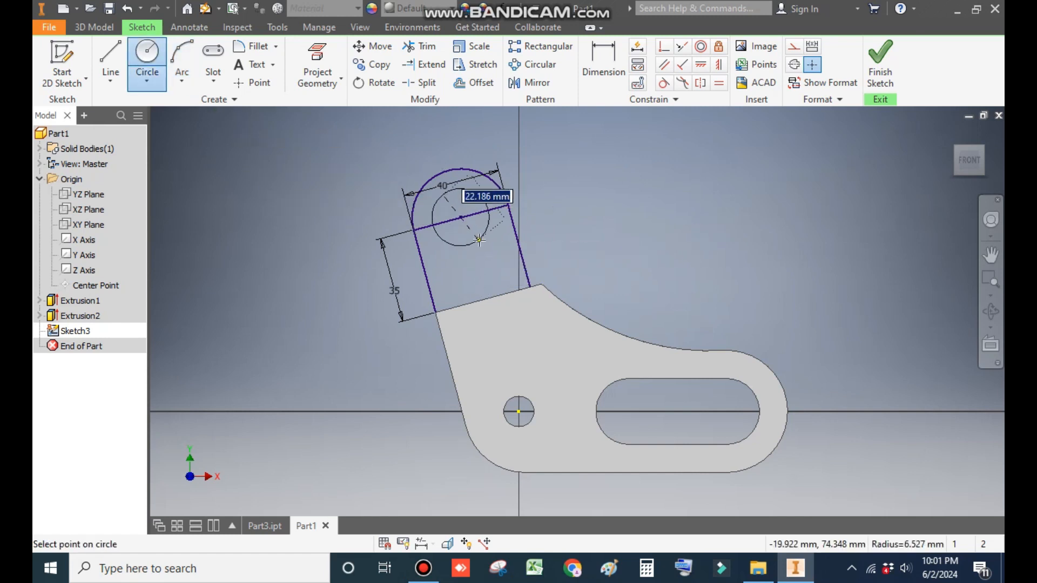
type("16")
key("Return")
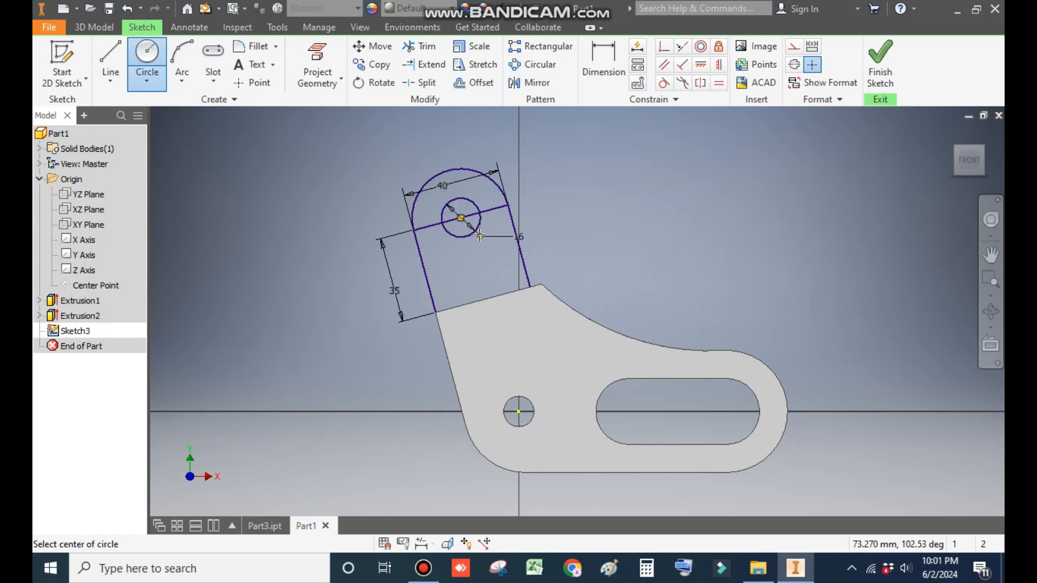
key("Escape")
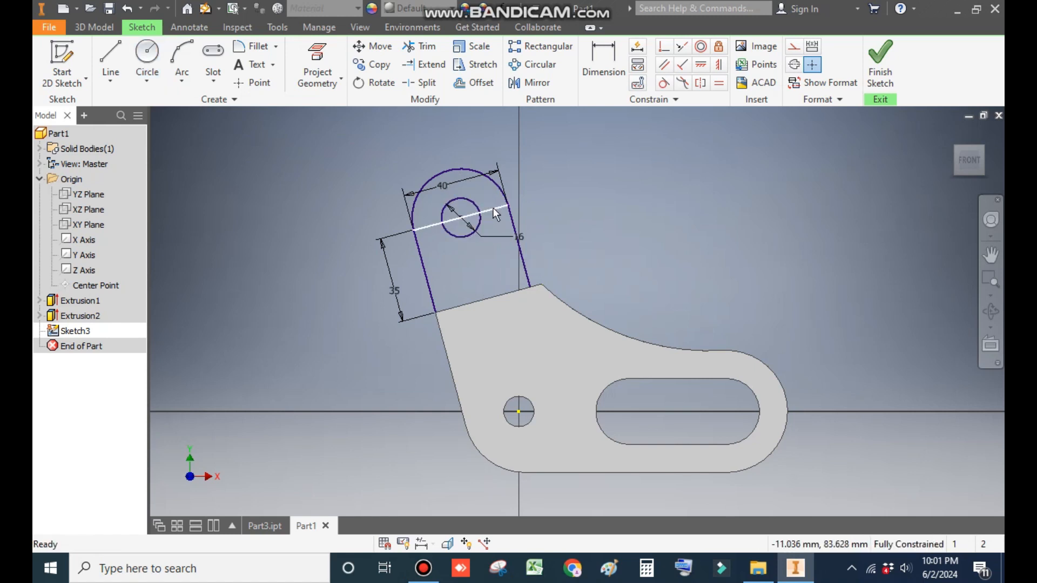
Step: Convert the tab's straight top line to construction geometry and finish the sketch
left_click(493, 208)
left_click(794, 46)
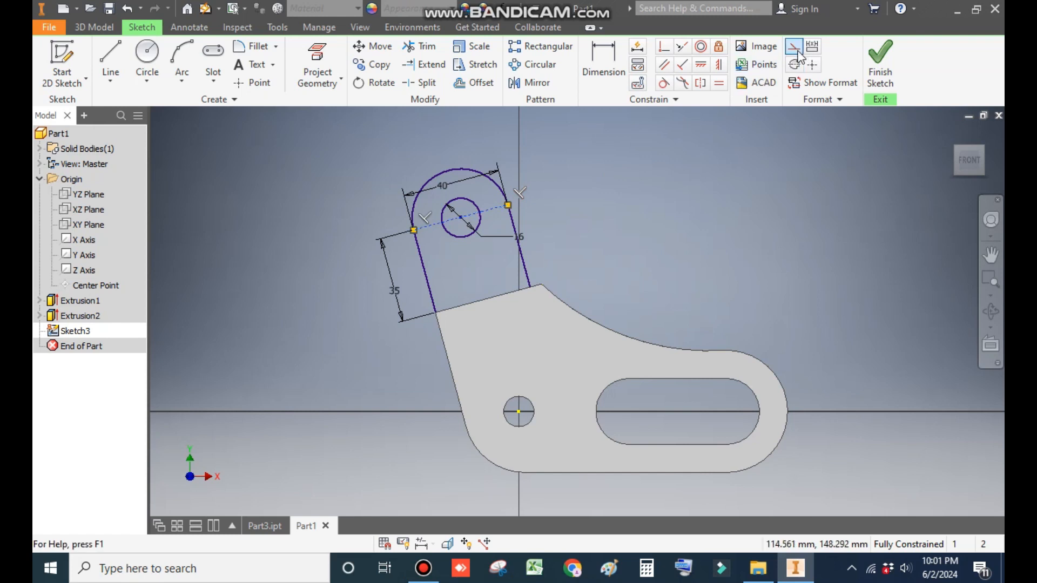
left_click(880, 59)
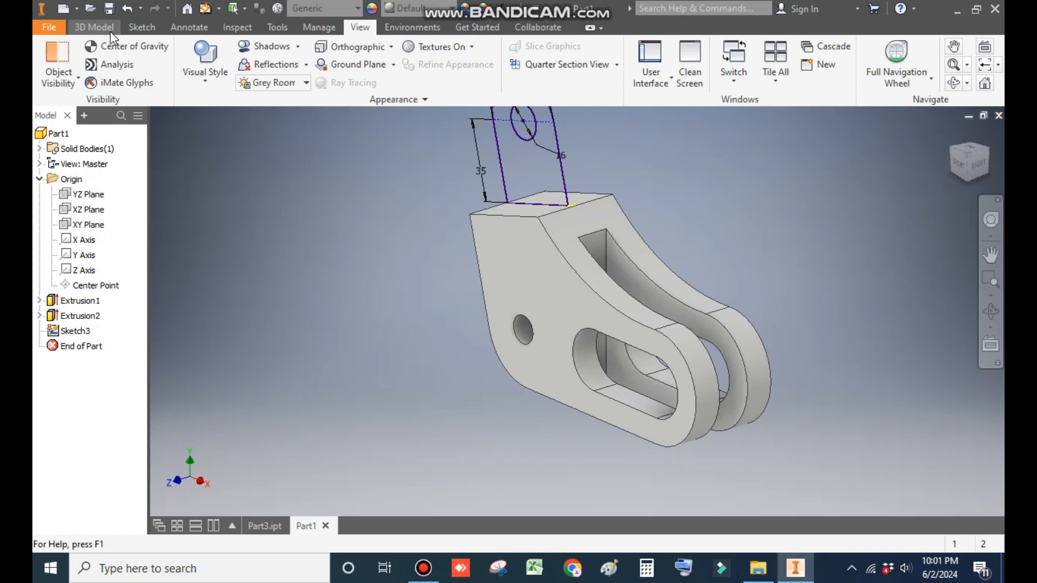
Step: Extrude the tab profile symmetrically by 20 mm
left_click(109, 29)
left_click(108, 57)
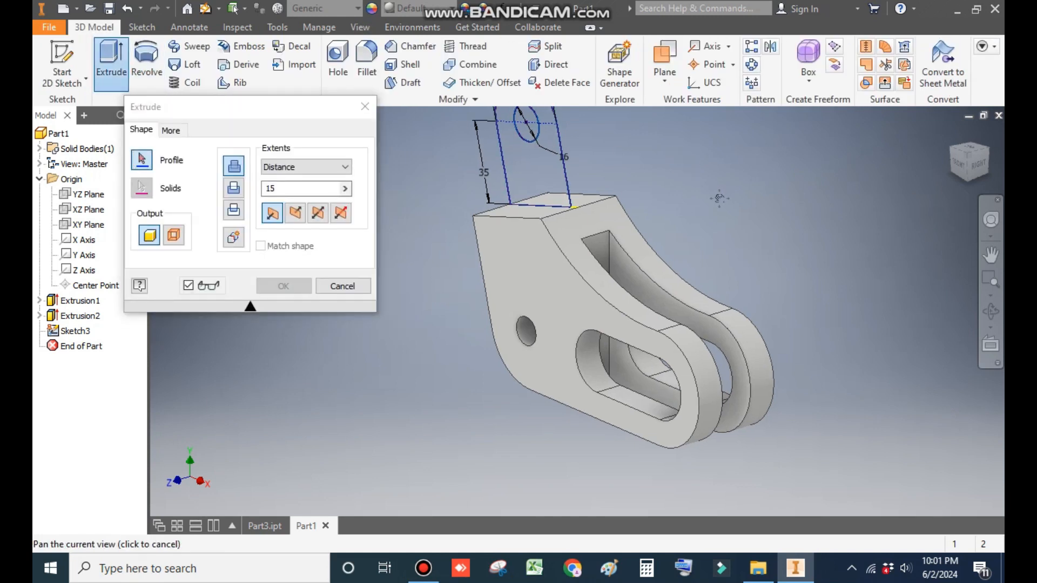
left_click(576, 217)
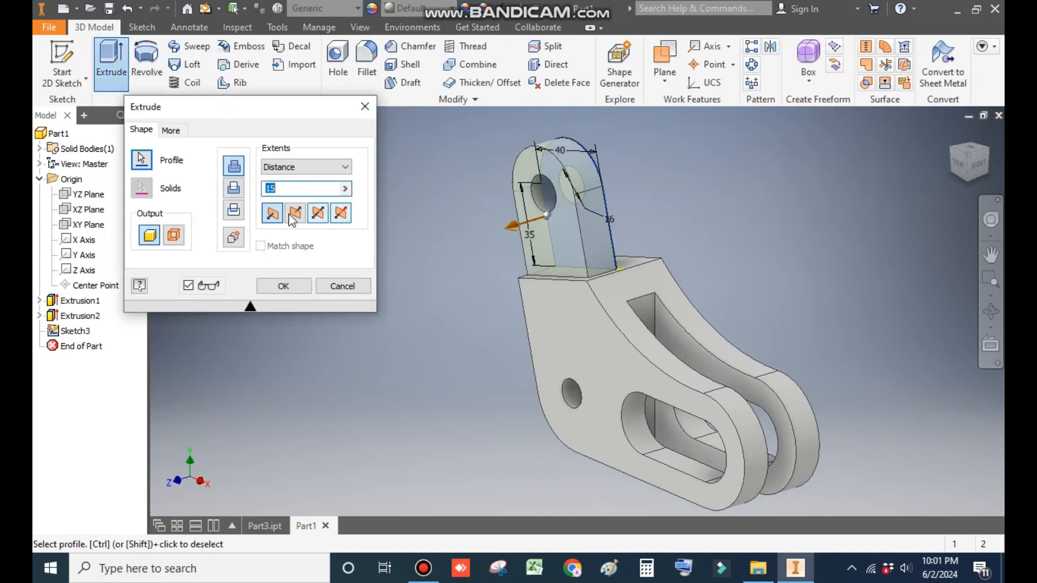
left_click(317, 214)
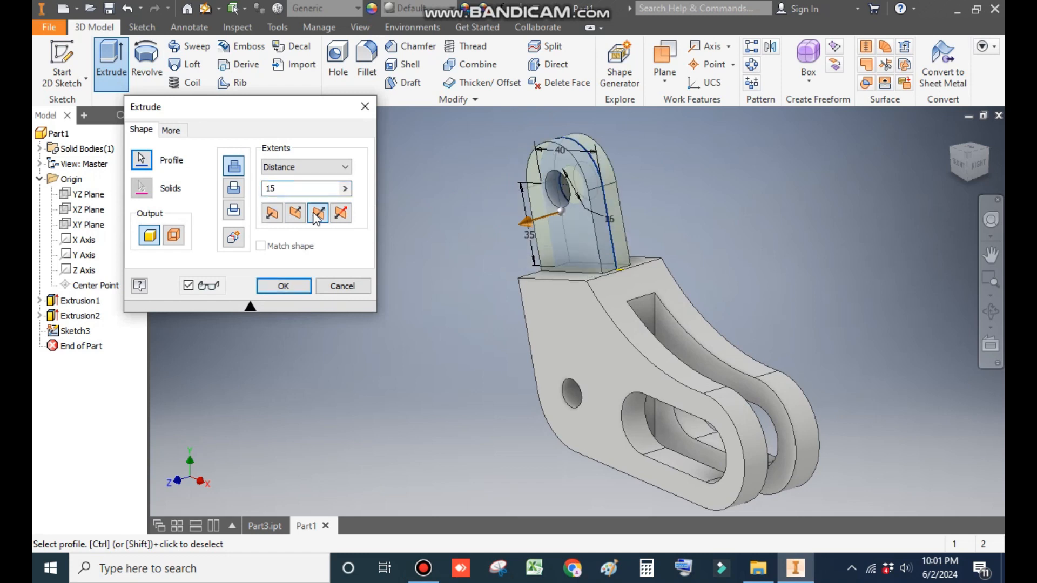
type("20")
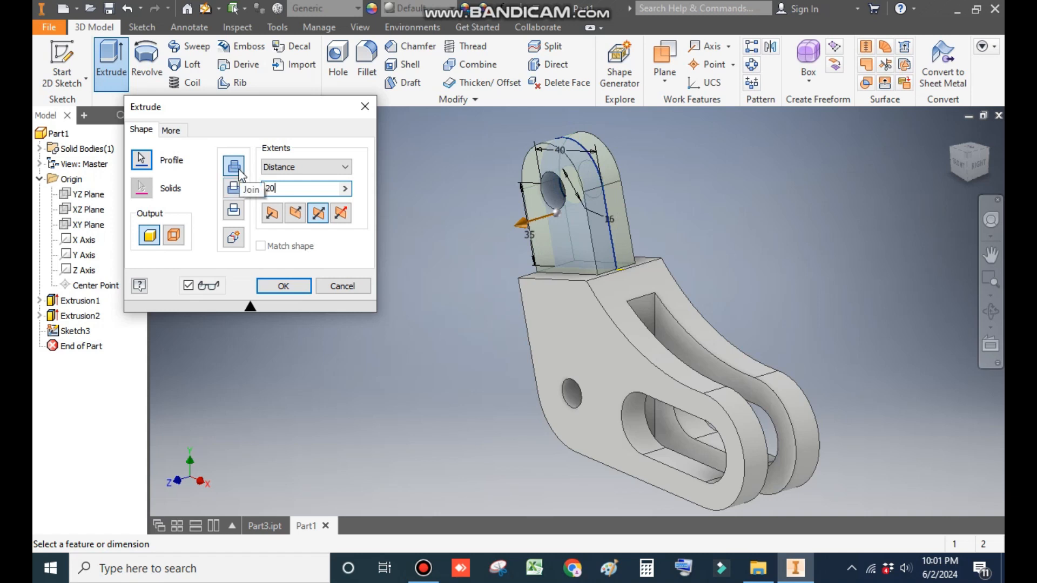
left_click(284, 285)
middle_click_drag(318, 241, 275, 263)
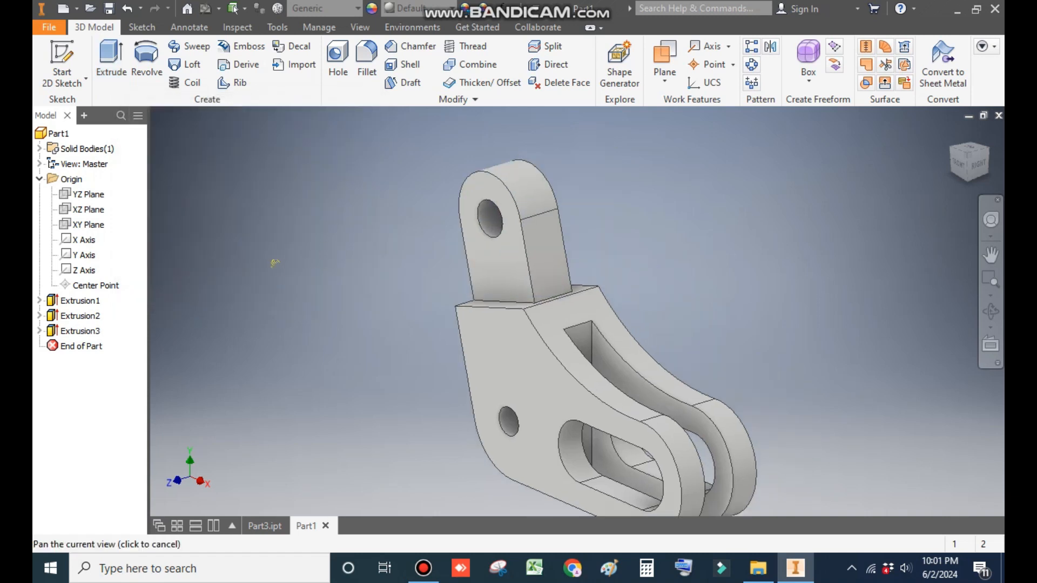
Step: Fillet the outer edges of the bracket and tab with a 2 mm radius
left_click(362, 56)
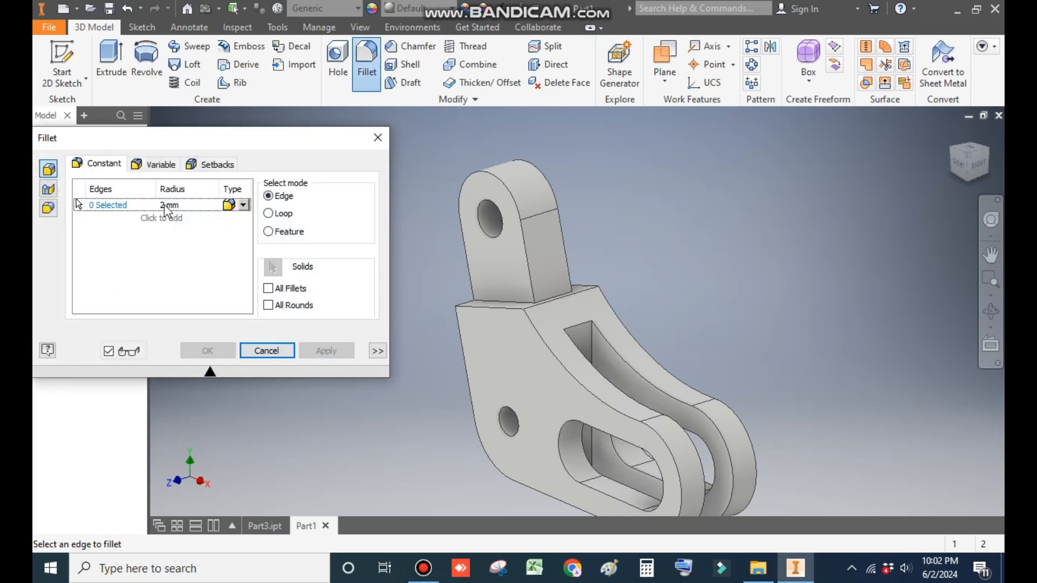
left_click(499, 299)
left_click(565, 253)
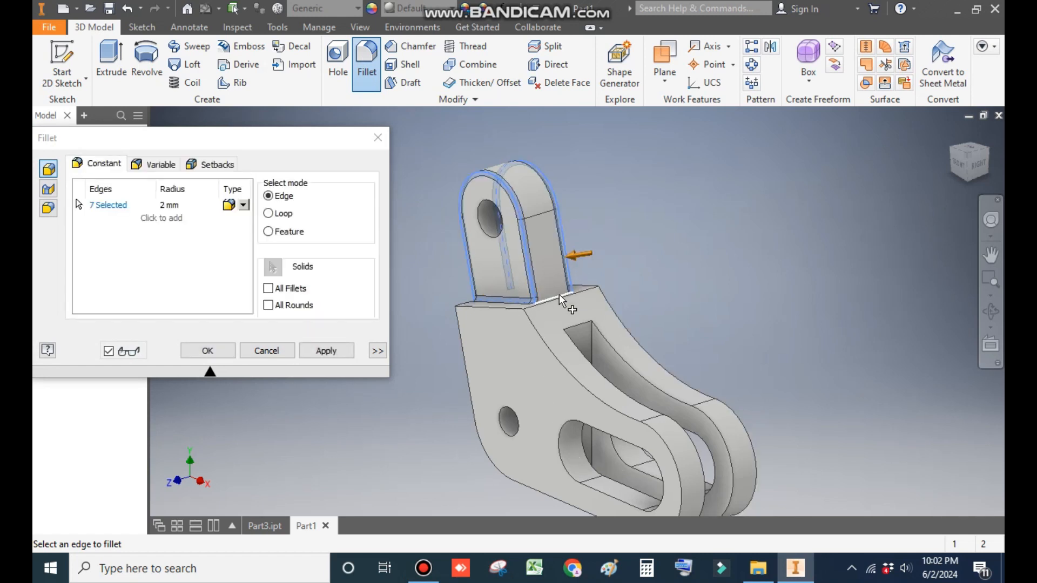
left_click(989, 151)
left_click(673, 268)
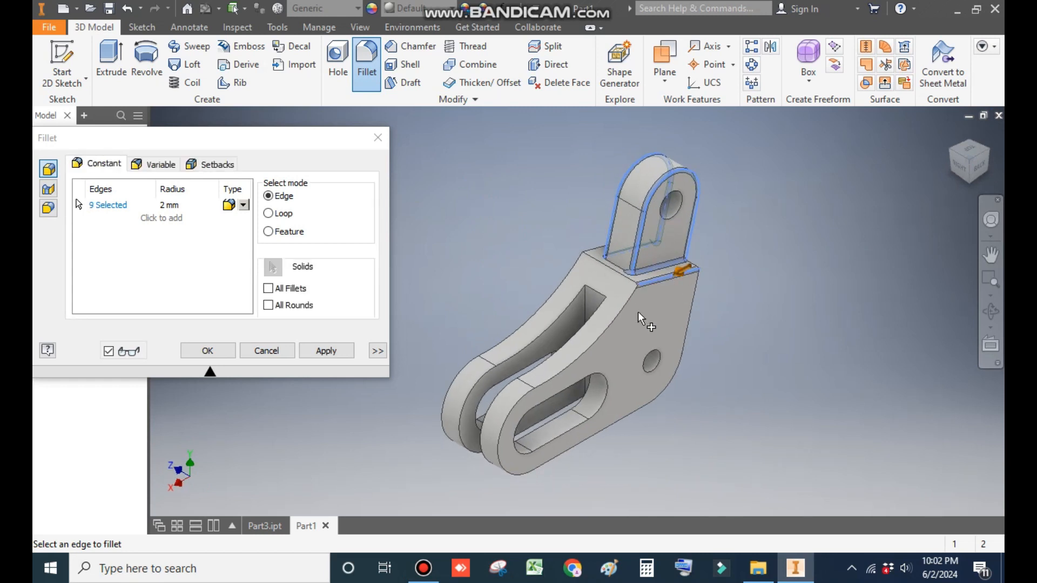
left_click(623, 312)
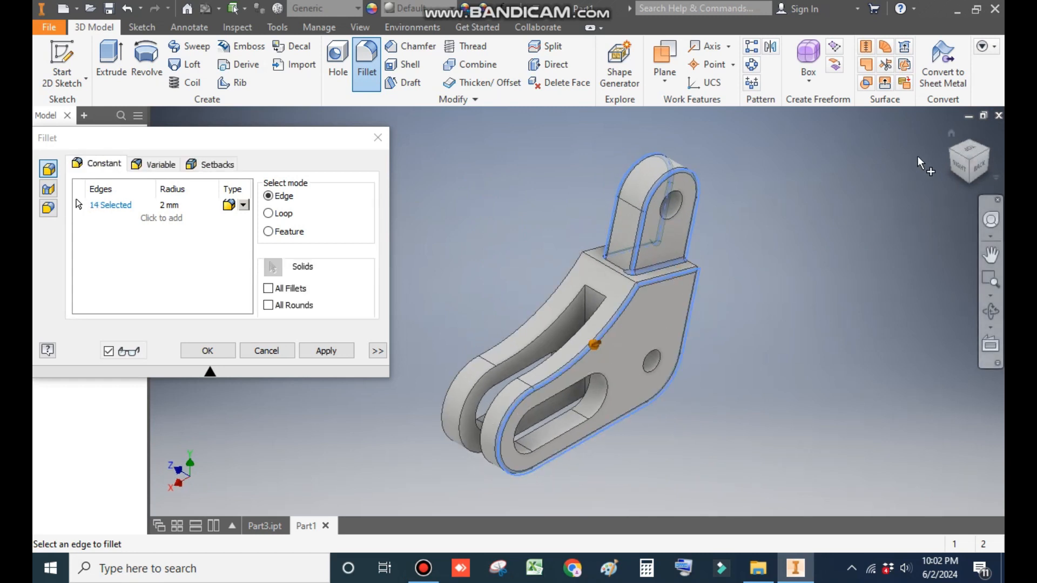
left_click(500, 286)
left_click(537, 314)
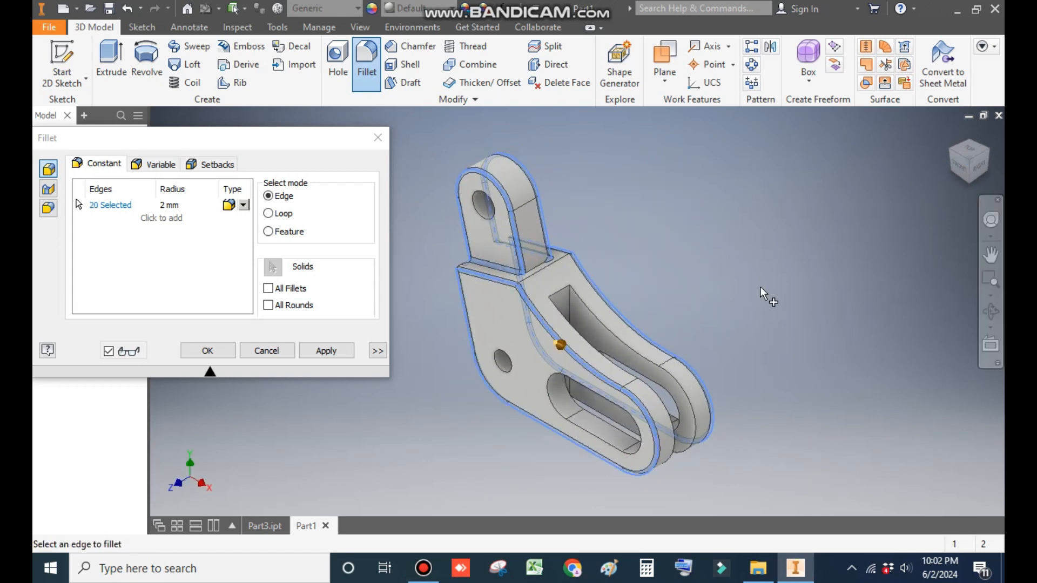
left_click(197, 352)
Step: Edit the fillet to add the edge where the tab meets the bracket's top face
scroll(527, 281, "down", 2)
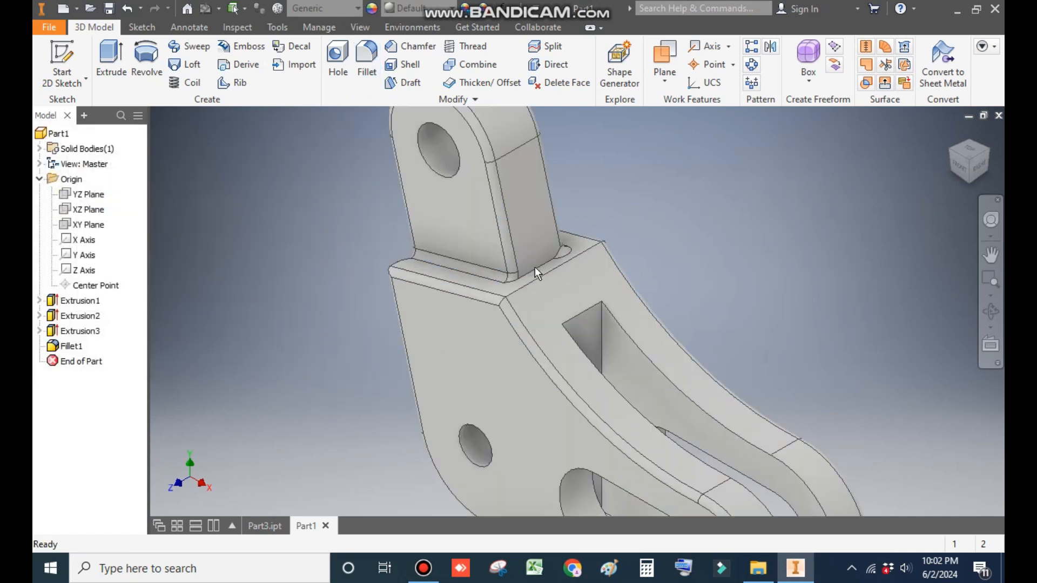
scroll(659, 229, "down", 2)
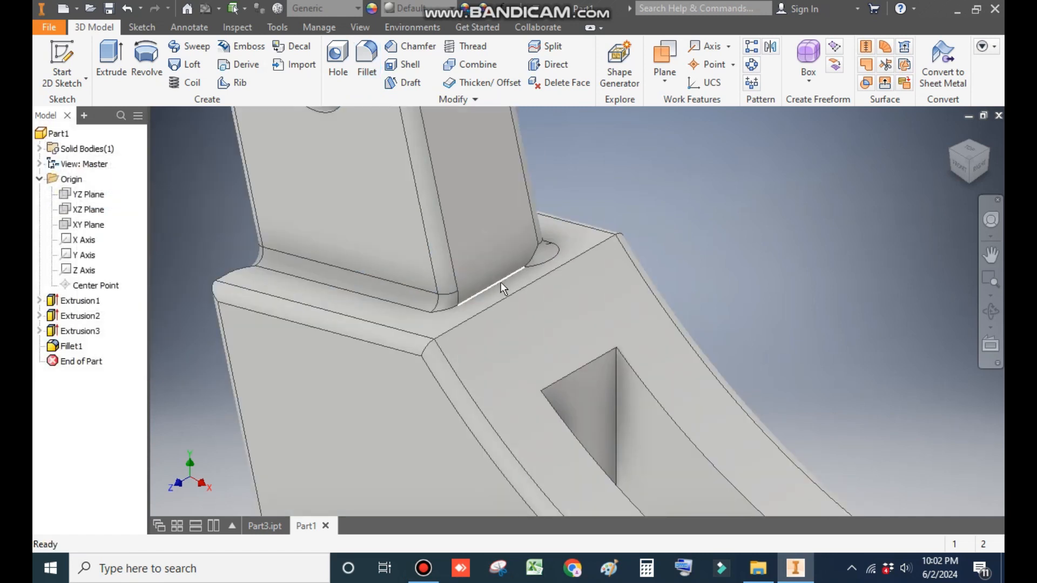
double_click(80, 354)
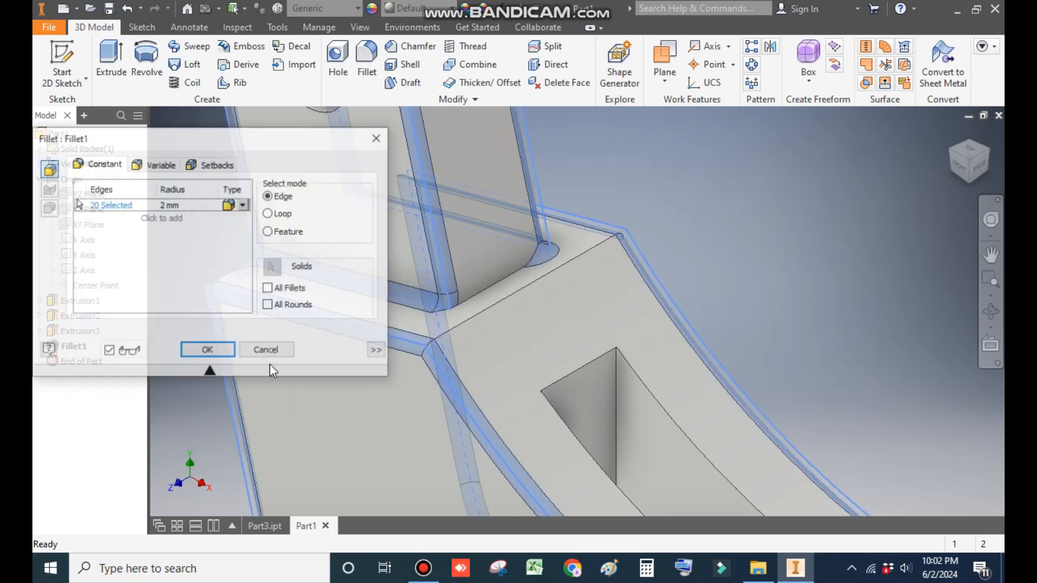
left_click(495, 280)
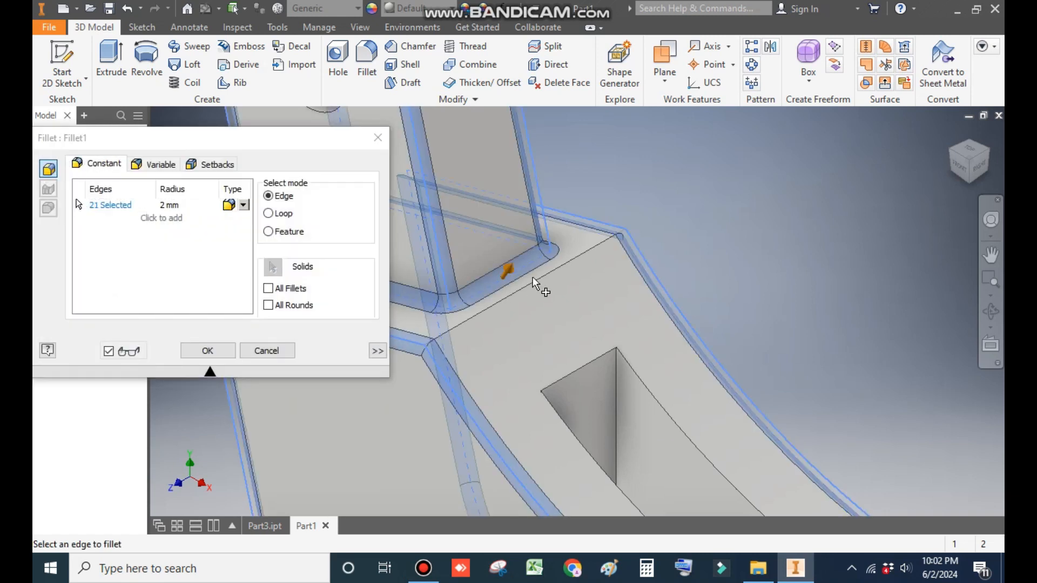
scroll(563, 244, "down", 5)
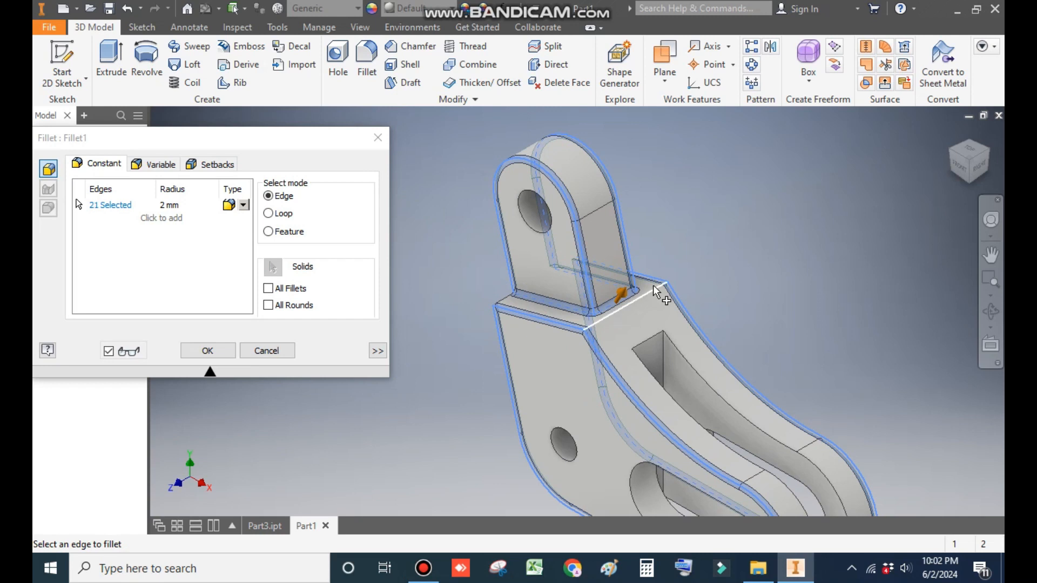
left_click(207, 357)
Step: Apply the Orange appearance to the whole part
middle_click_drag(328, 360, 308, 300)
scroll(255, 282, "down", 3)
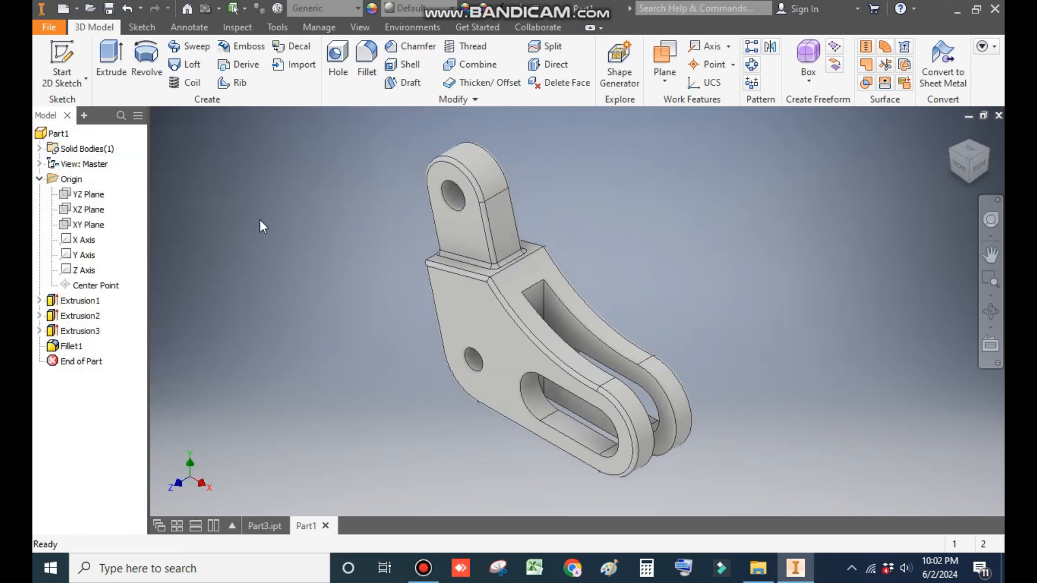
left_click(417, 9)
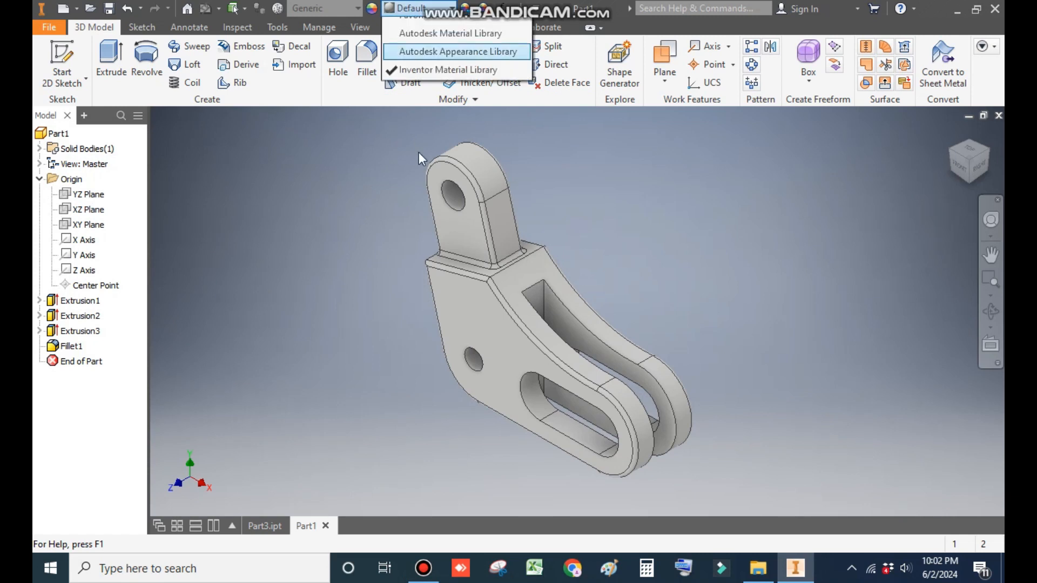
scroll(426, 195, "up", 6)
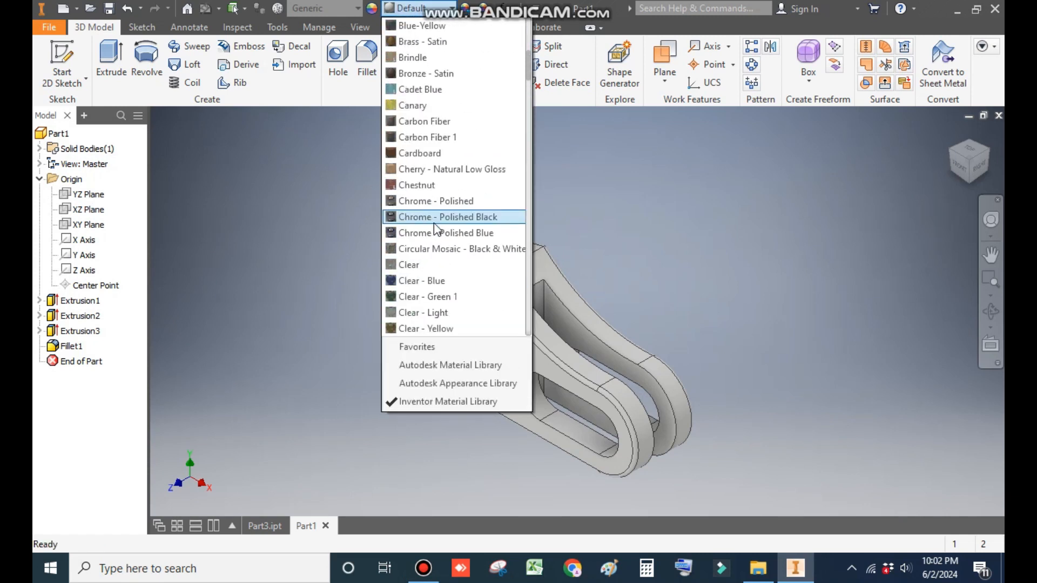
key("o")
scroll(433, 224, "down", 3)
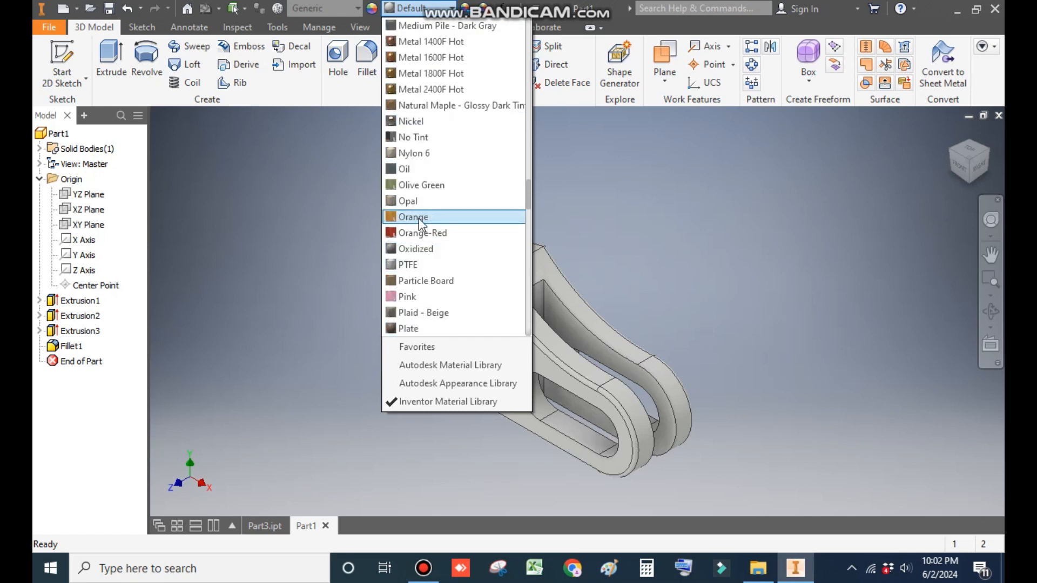
left_click(435, 217)
middle_click_drag(683, 294, 706, 291)
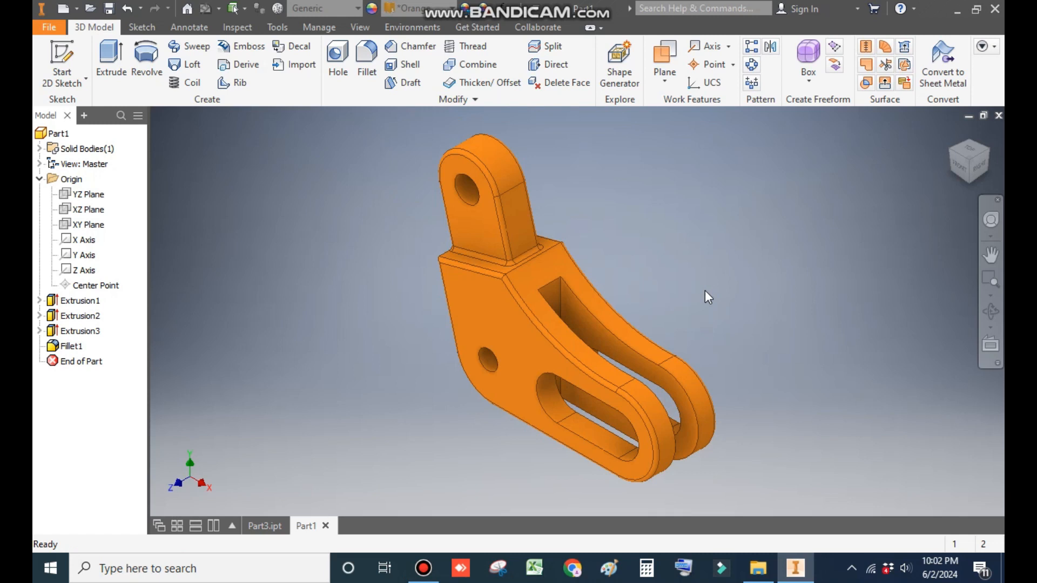